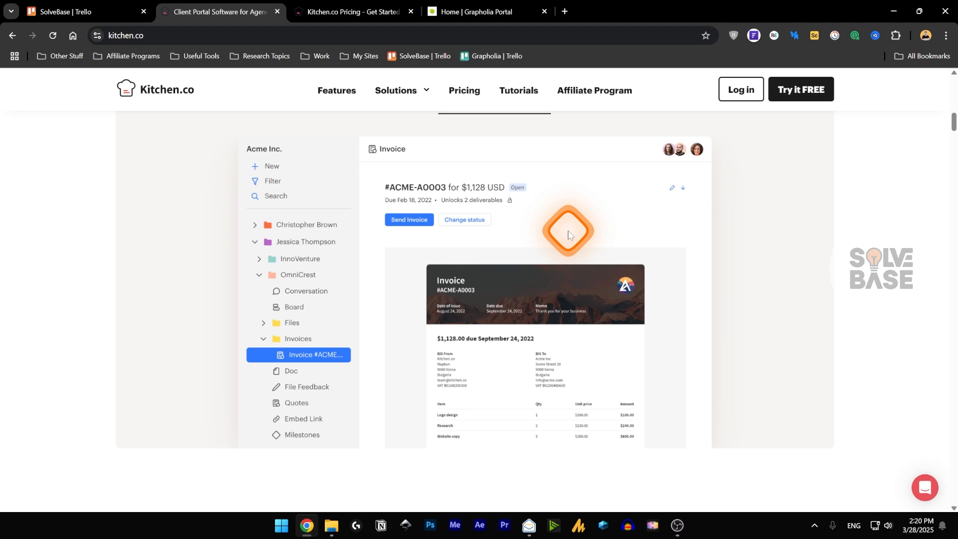
# - Browse the Embed URL, File Feedback and White-label demos, then scroll to the agency logos
pyautogui.scroll(2, 568, 233)
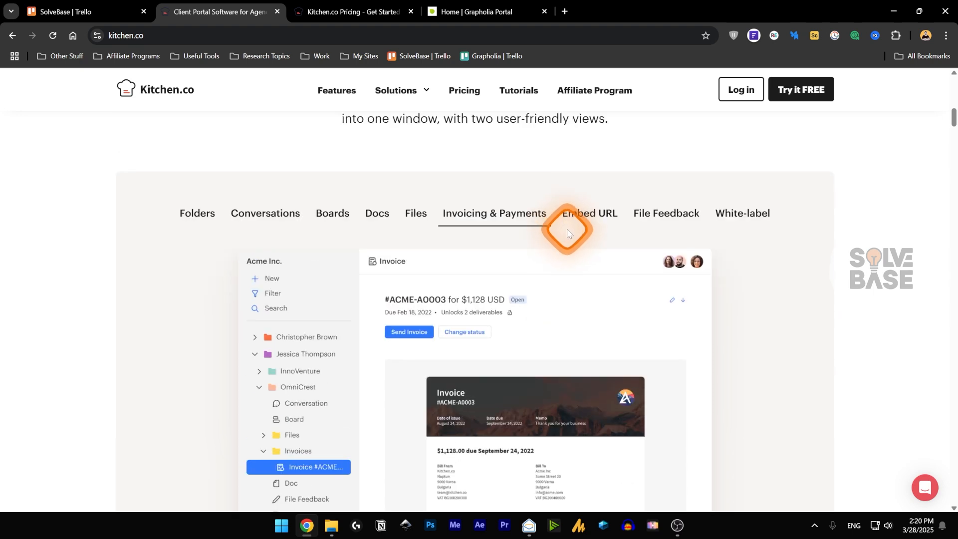
pyautogui.click(592, 215)
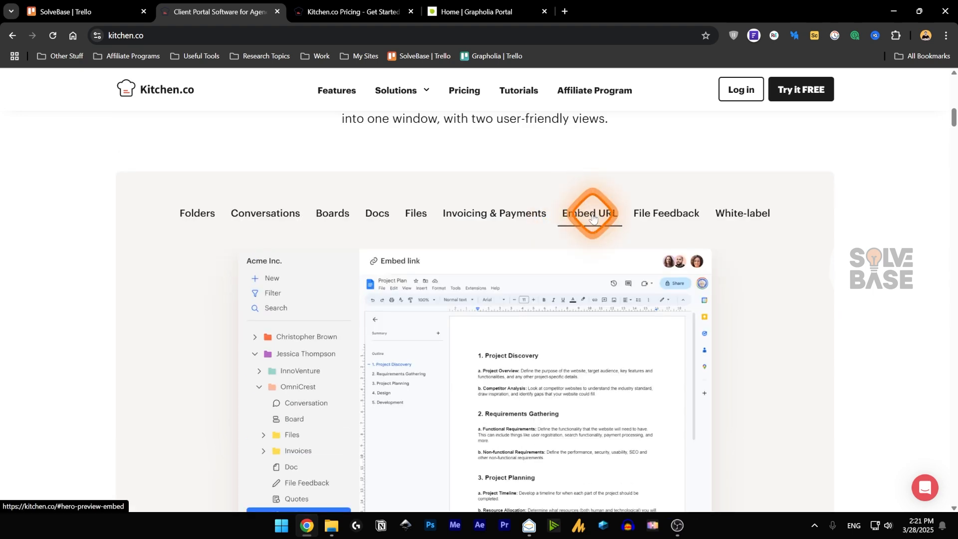
pyautogui.click(666, 218)
pyautogui.scroll(-1, 629, 269)
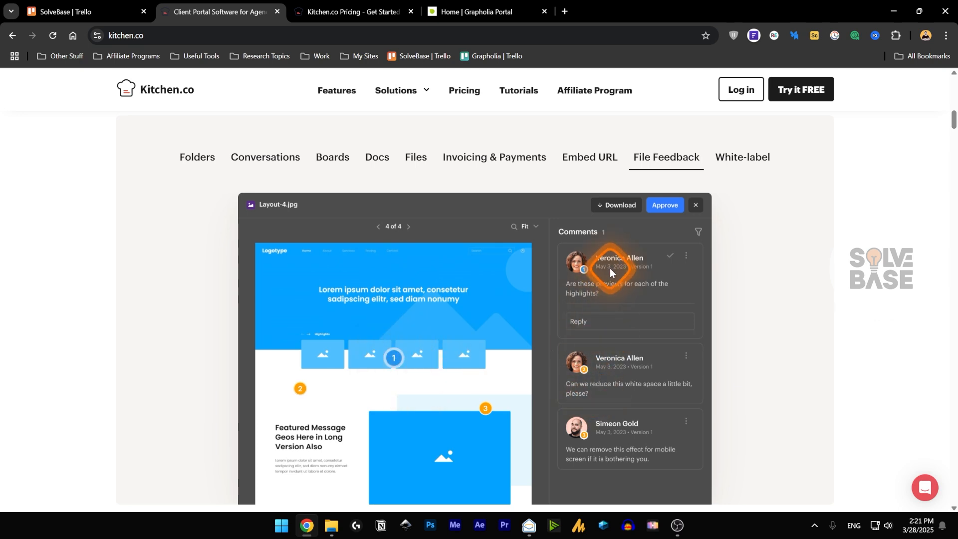
pyautogui.click(741, 158)
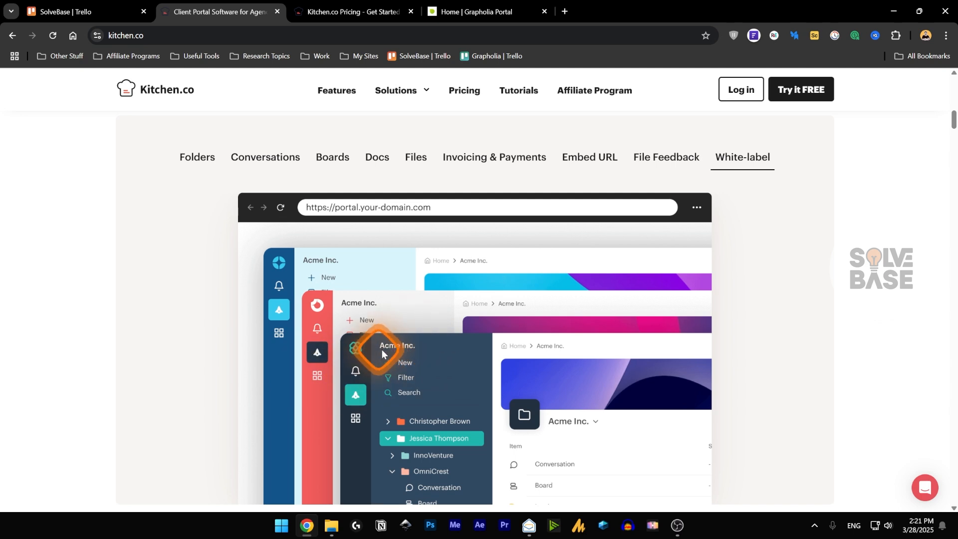
pyautogui.scroll(-3, 438, 291)
pyautogui.scroll(-4, 438, 292)
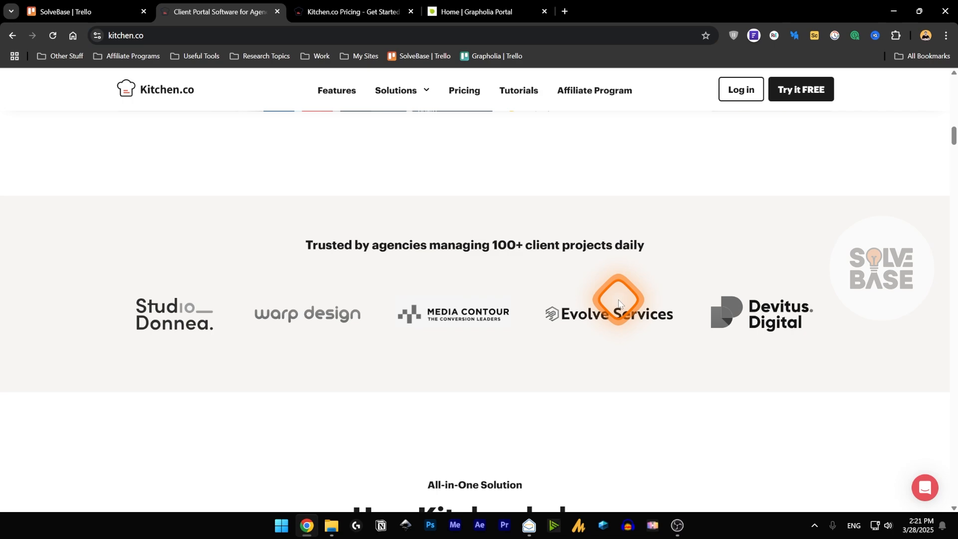
# - Scroll through the Folders, Conversations and Files feature sections of the homepage
pyautogui.scroll(-8, 464, 313)
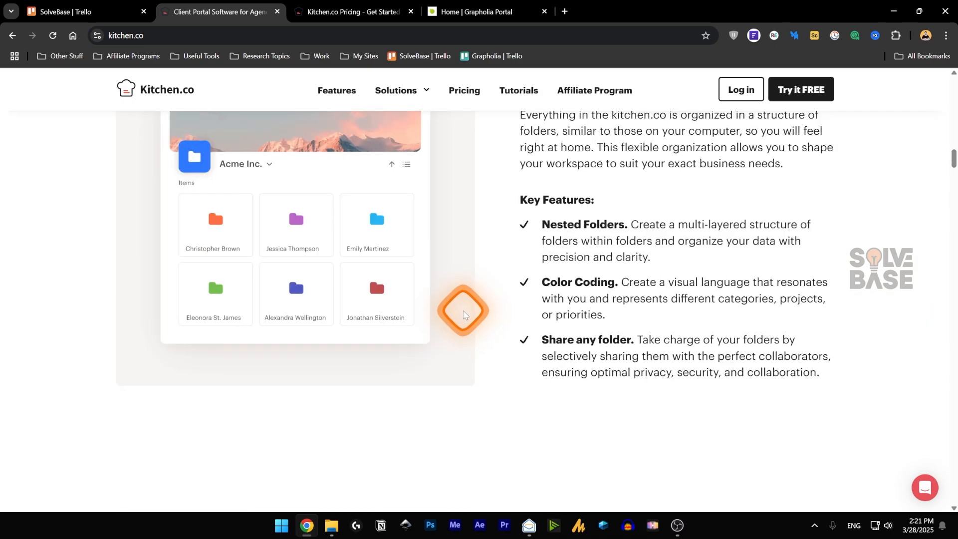
pyautogui.scroll(-10, 463, 314)
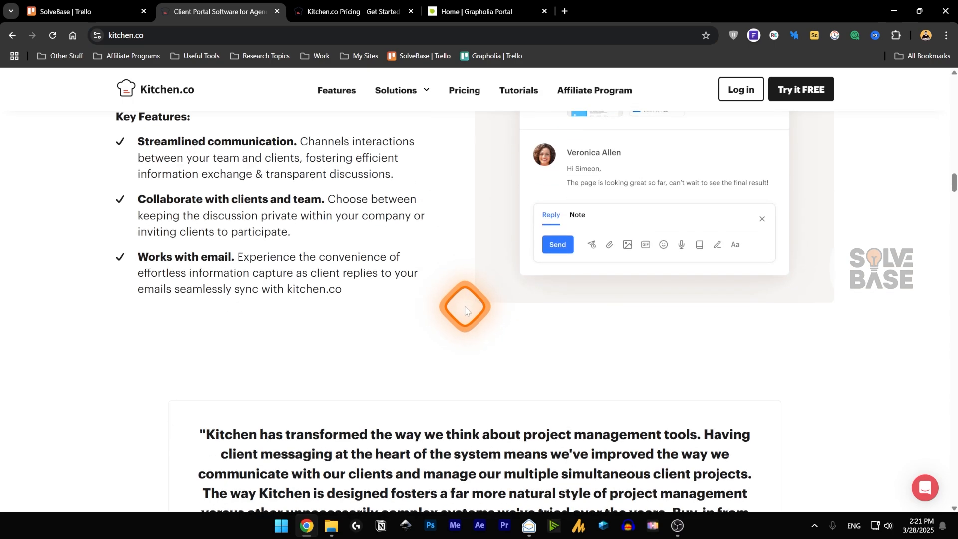
pyautogui.scroll(-2, 464, 299)
pyautogui.scroll(6, 454, 319)
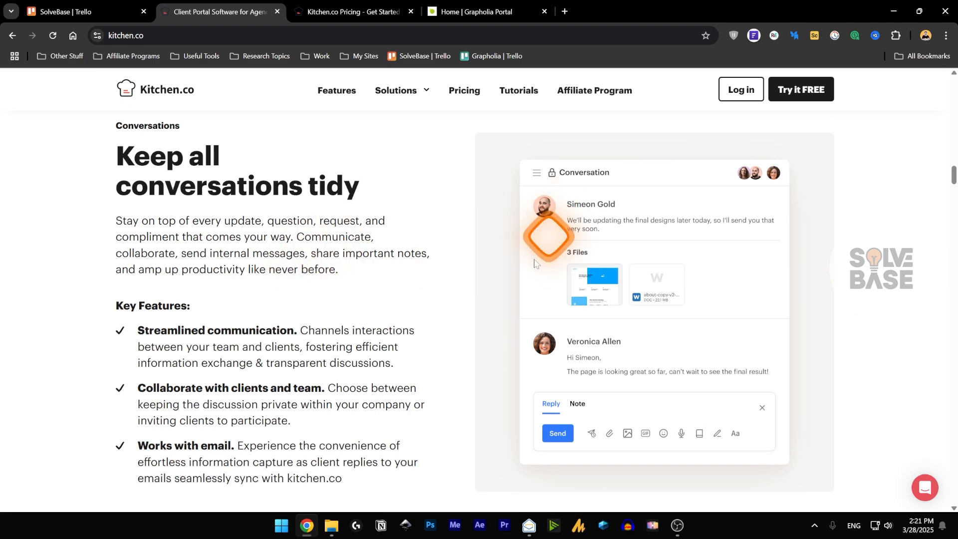
pyautogui.scroll(-10, 462, 278)
pyautogui.scroll(-10, 464, 283)
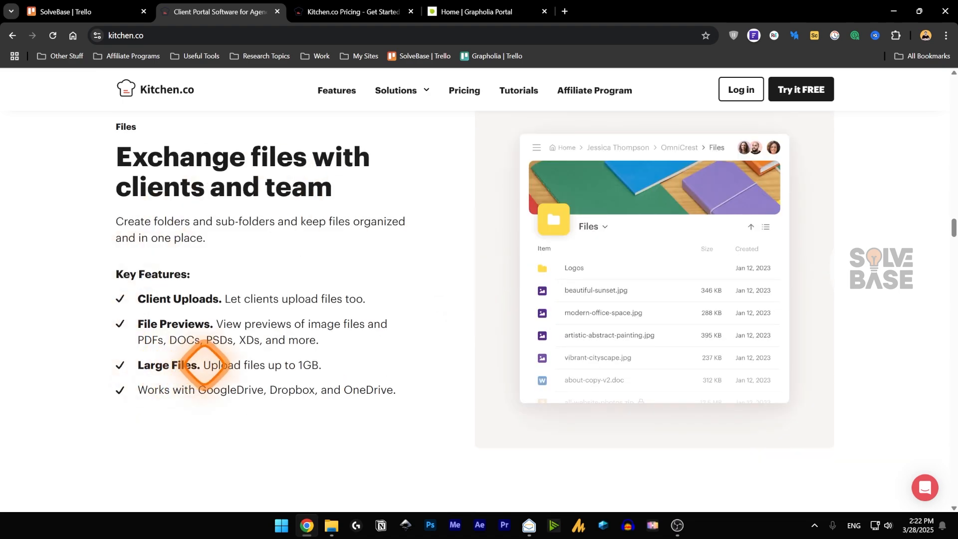
# - Highlight the 1GB upload, GoogleDrive and OneDrive notes, then switch to the Pricing tab
pyautogui.moveTo(201, 365); pyautogui.dragTo(325, 360)
pyautogui.click(344, 272)
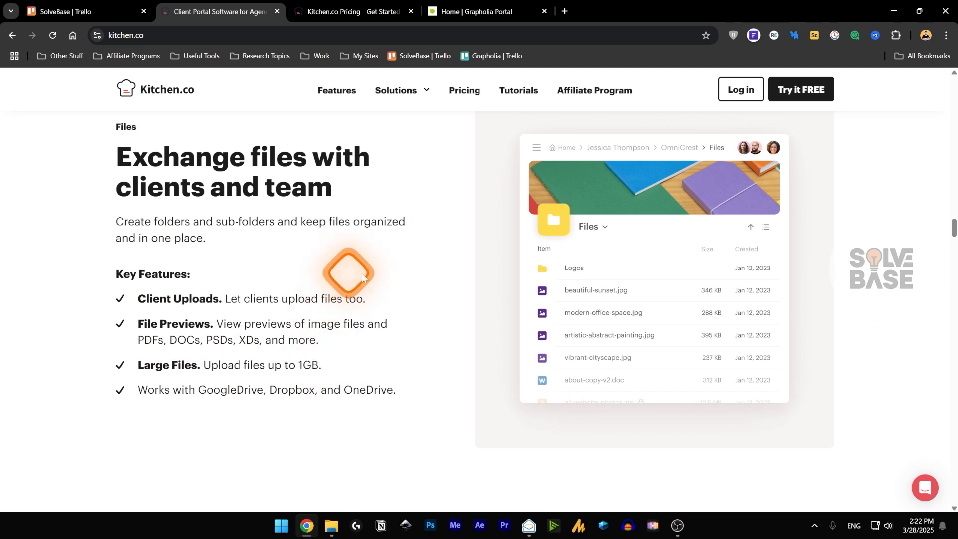
pyautogui.moveTo(199, 389); pyautogui.dragTo(268, 390)
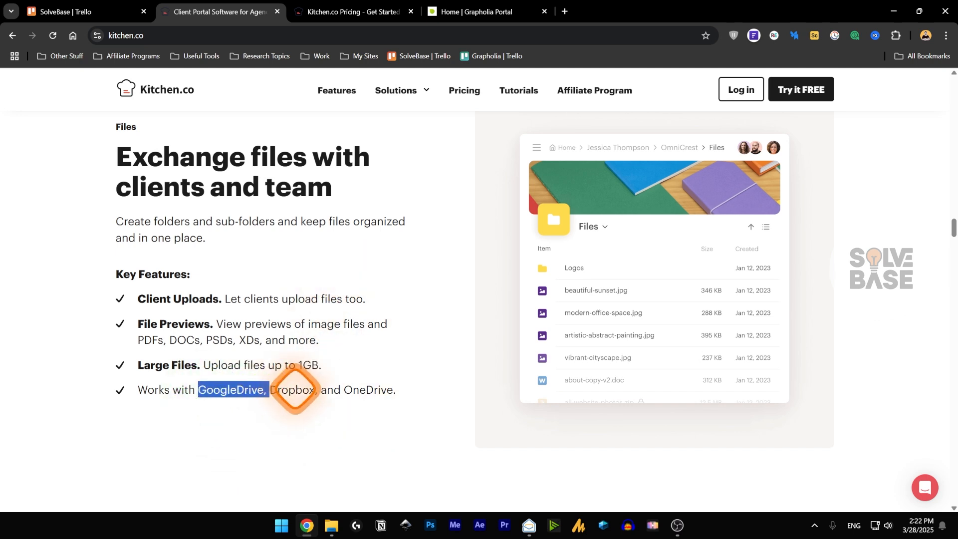
pyautogui.click(268, 389)
pyautogui.moveTo(334, 390); pyautogui.dragTo(396, 389)
pyautogui.click(380, 383)
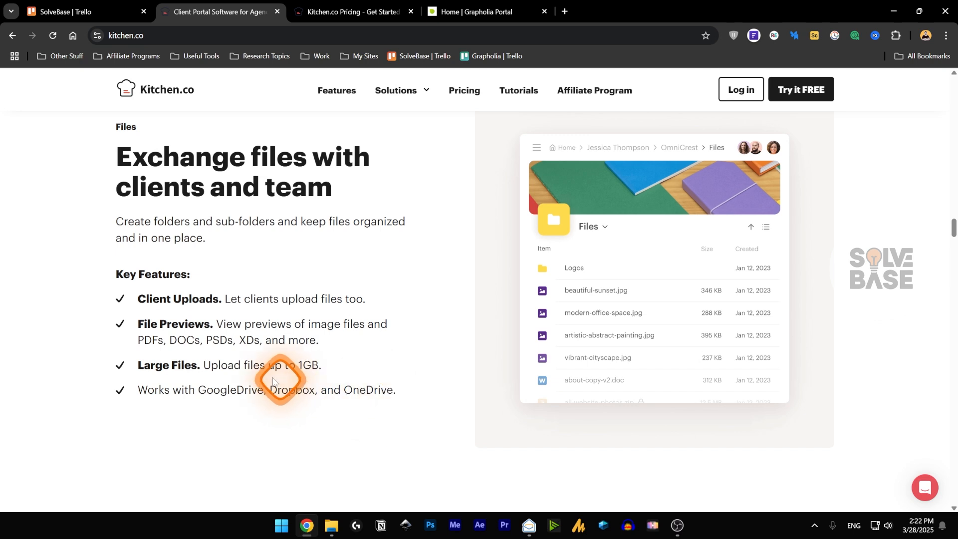
pyautogui.hotkey('ctrl', 'Tab')
pyautogui.moveTo(391, 96)
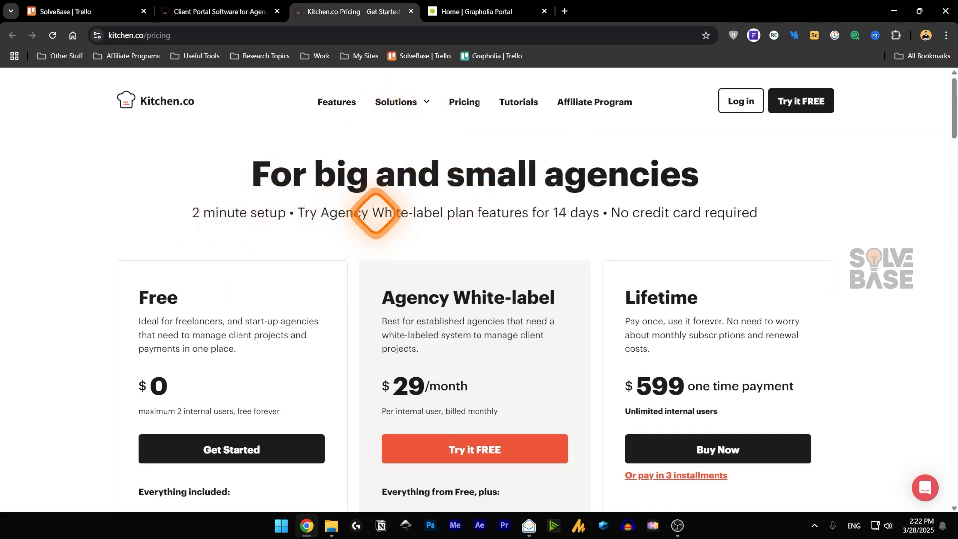
# - Scroll through the Free, Agency White-label and Lifetime pricing plans
pyautogui.scroll(-1, 336, 214)
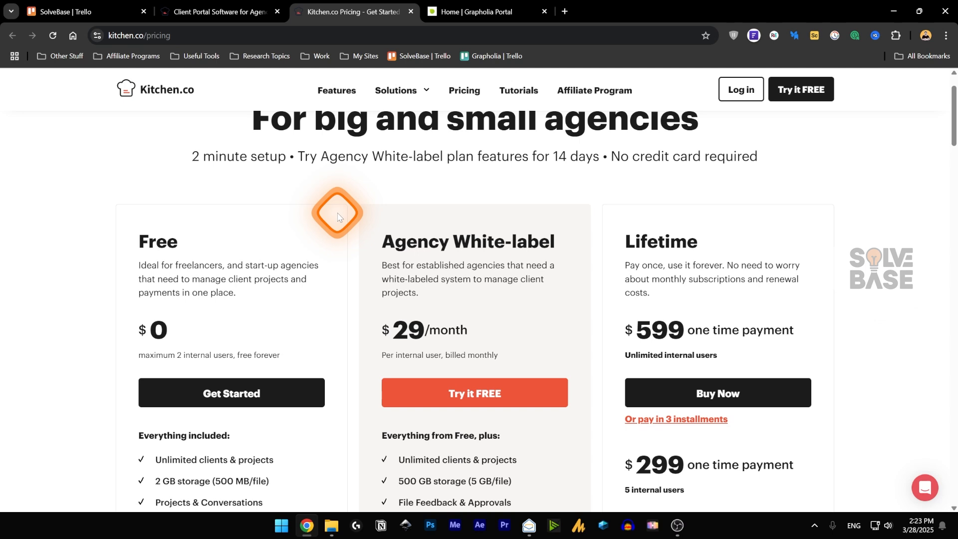
pyautogui.scroll(-1, 279, 200)
pyautogui.scroll(-1, 196, 214)
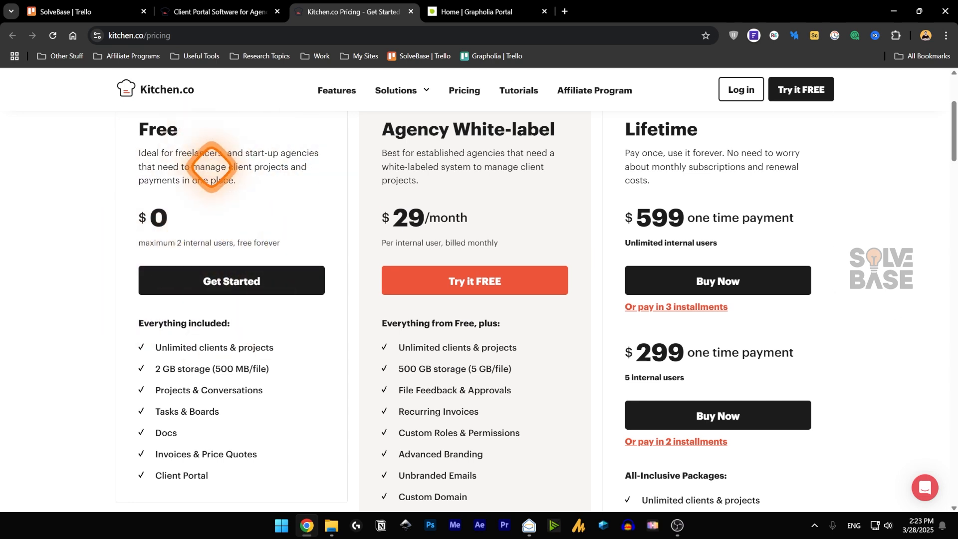
pyautogui.scroll(-1, 211, 167)
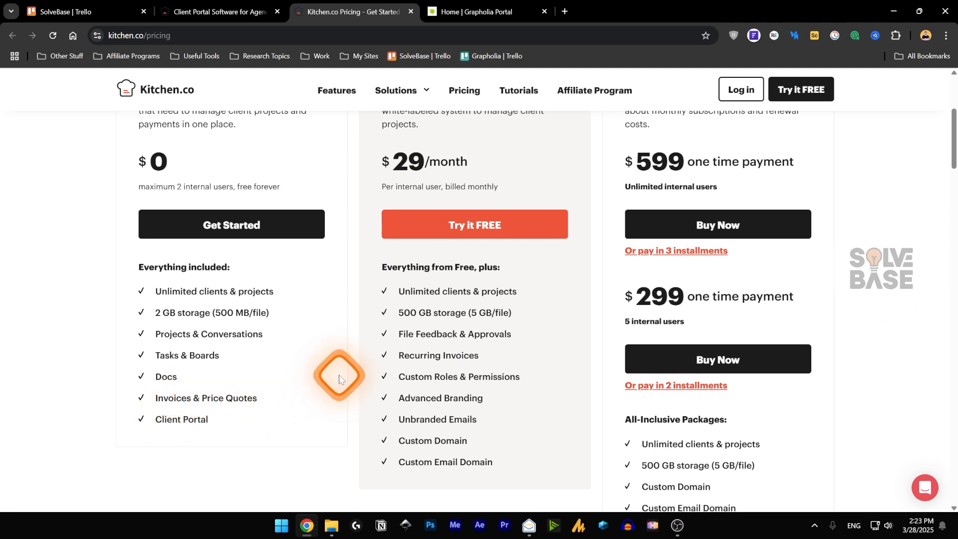
pyautogui.scroll(2, 309, 369)
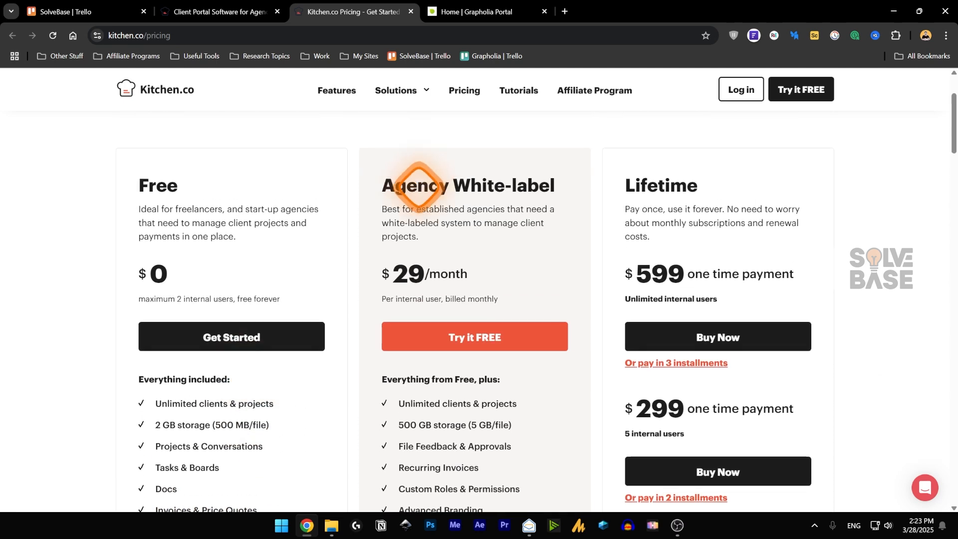
pyautogui.scroll(-2, 443, 309)
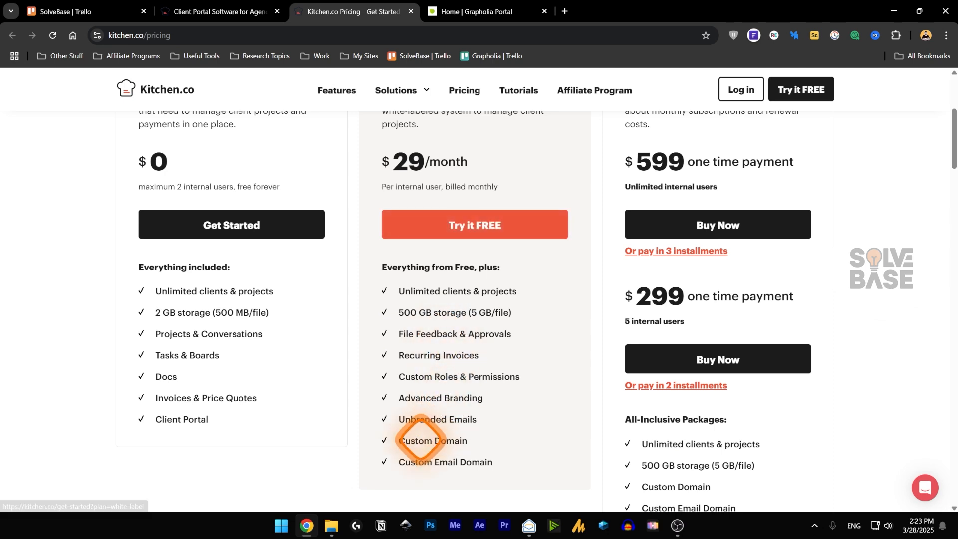
# - Highlight the Custom Domain, 500 GB storage, Custom Roles and Recurring Invoices plan features
pyautogui.moveTo(399, 441); pyautogui.dragTo(455, 442)
pyautogui.click(459, 391)
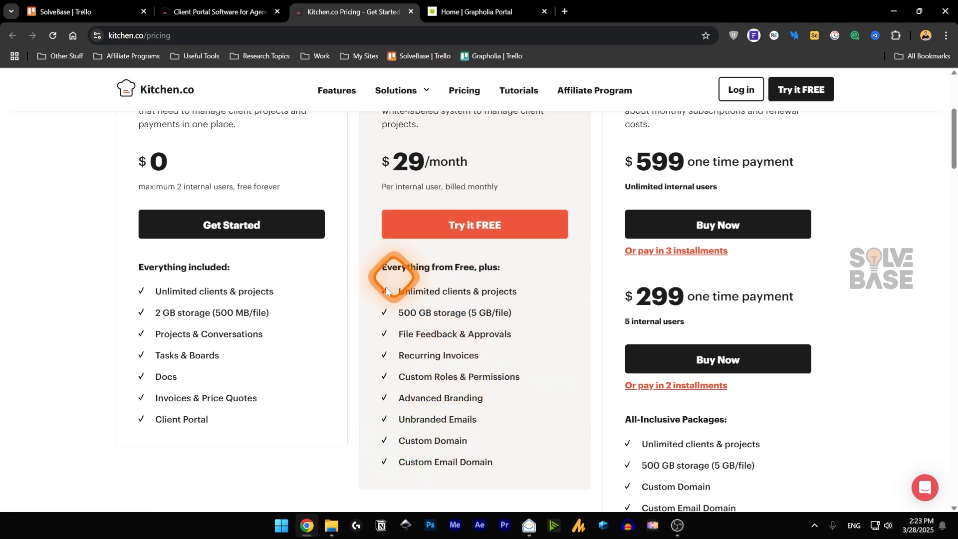
pyautogui.moveTo(398, 312); pyautogui.dragTo(502, 315)
pyautogui.click(493, 310)
pyautogui.click(364, 305)
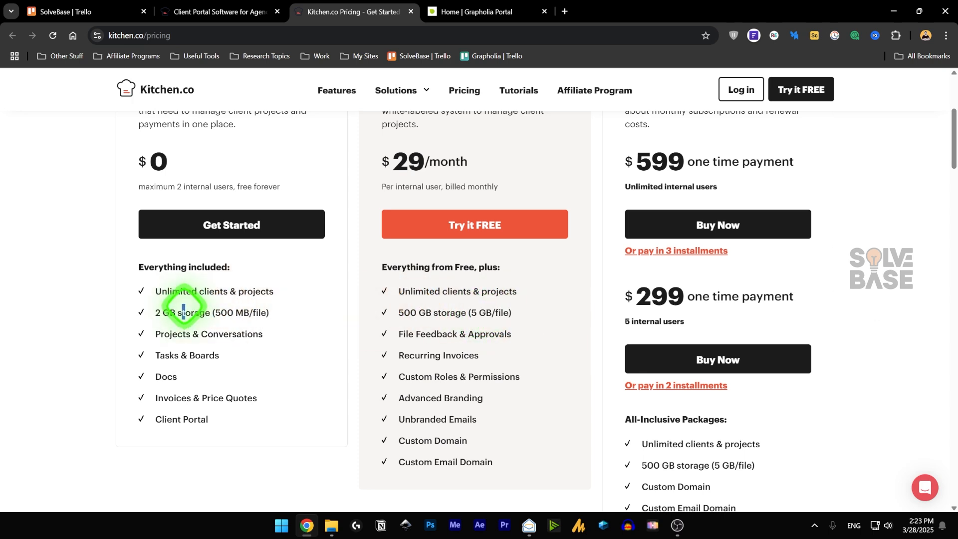
pyautogui.moveTo(428, 333); pyautogui.dragTo(459, 333)
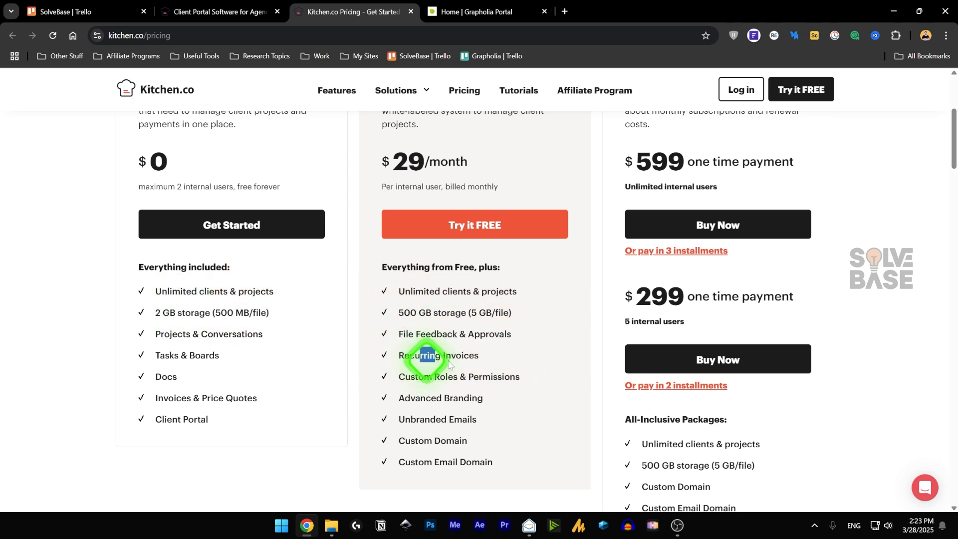
pyautogui.moveTo(432, 377); pyautogui.dragTo(457, 419)
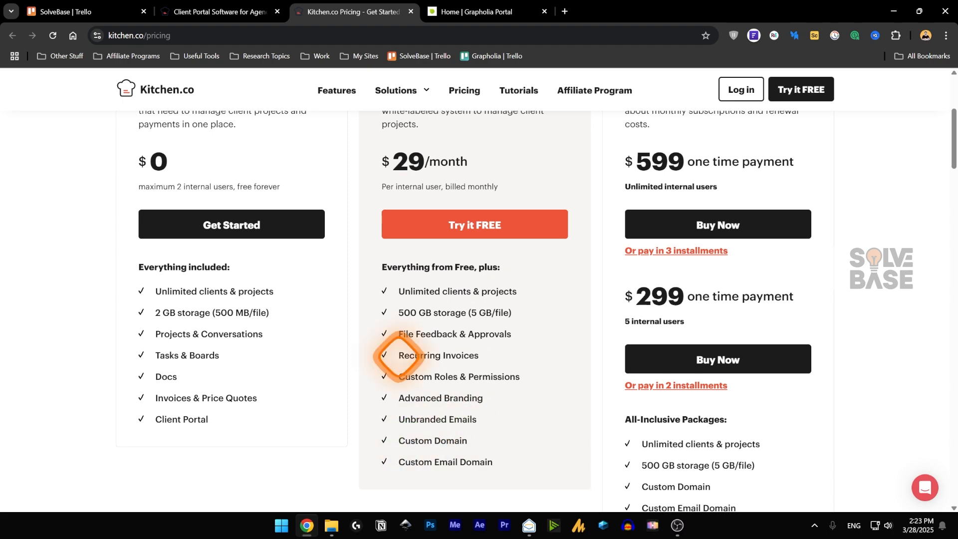
pyautogui.moveTo(396, 355); pyautogui.dragTo(487, 357)
pyautogui.click(563, 369)
# - Scroll through the remaining pricing details, then switch to the Grapholia Portal home tab
pyautogui.scroll(5, 567, 374)
pyautogui.scroll(-4, 594, 374)
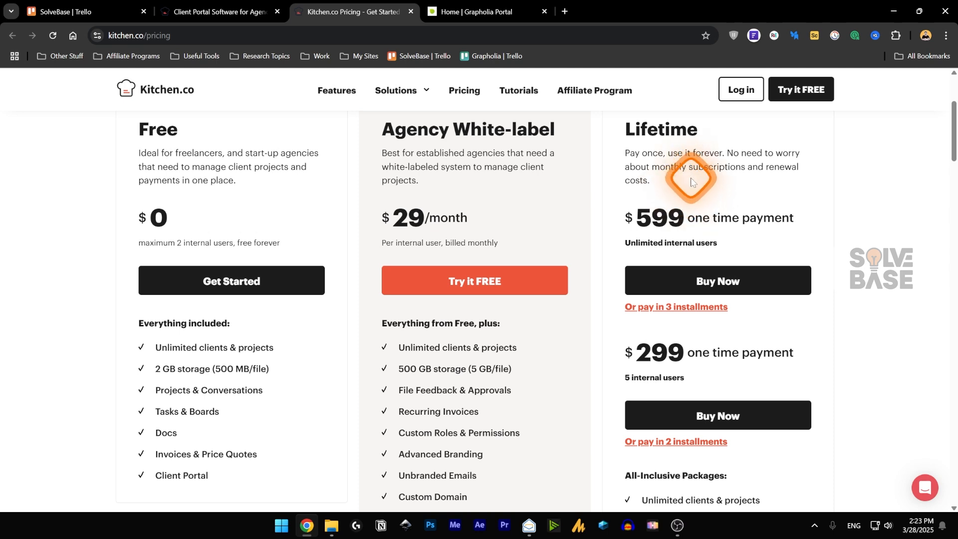
pyautogui.scroll(-1, 696, 179)
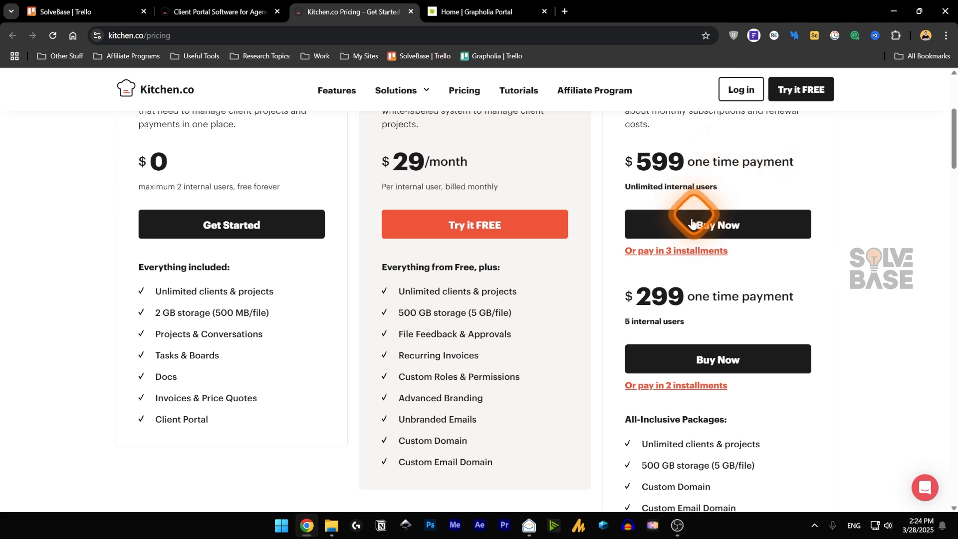
pyautogui.scroll(-3, 698, 269)
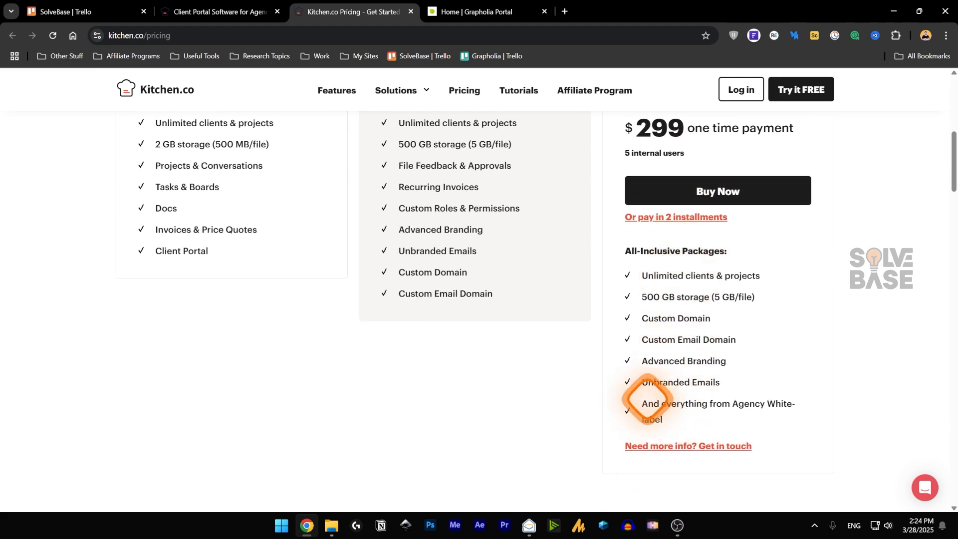
pyautogui.scroll(5, 363, 216)
pyautogui.scroll(-4, 537, 200)
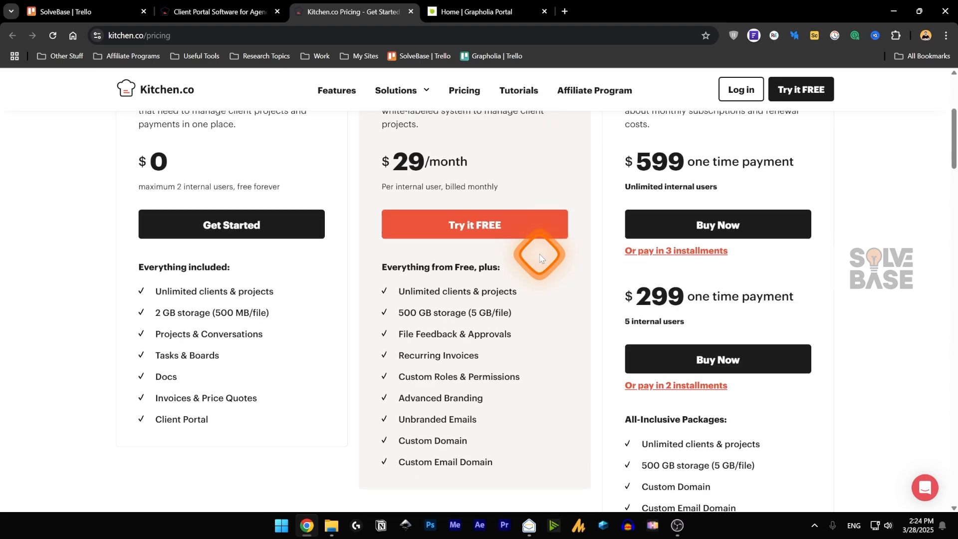
pyautogui.scroll(1, 548, 276)
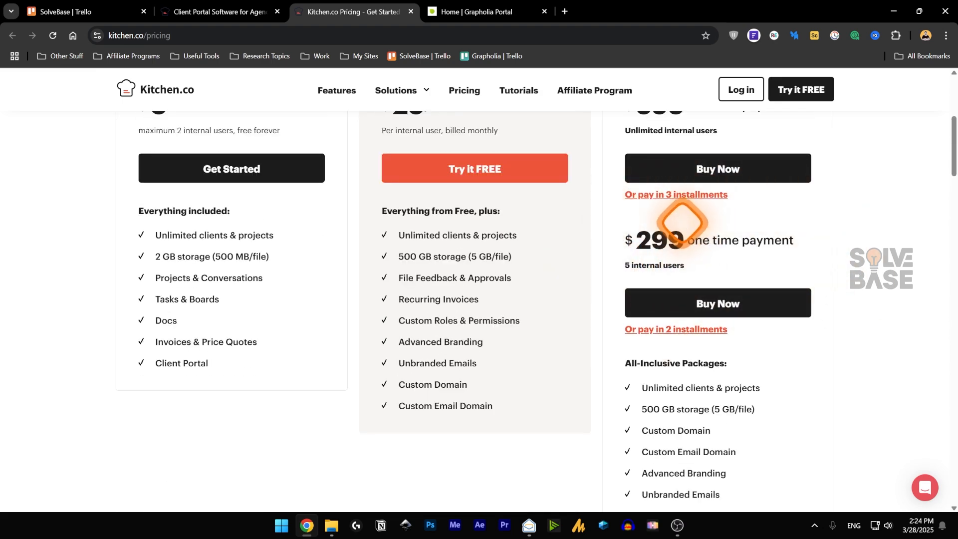
pyautogui.scroll(-1, 679, 297)
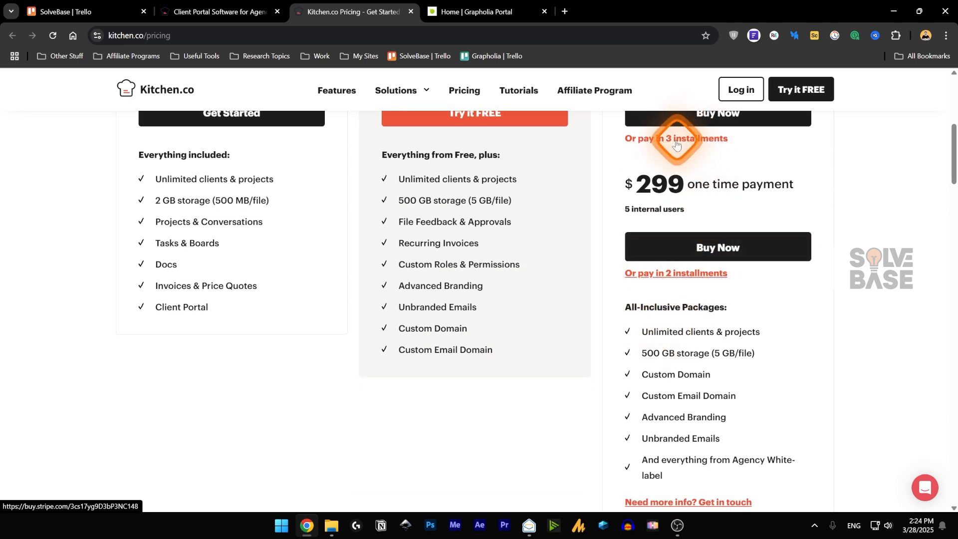
pyautogui.scroll(-2, 683, 331)
pyautogui.scroll(8, 688, 331)
pyautogui.click(450, 9)
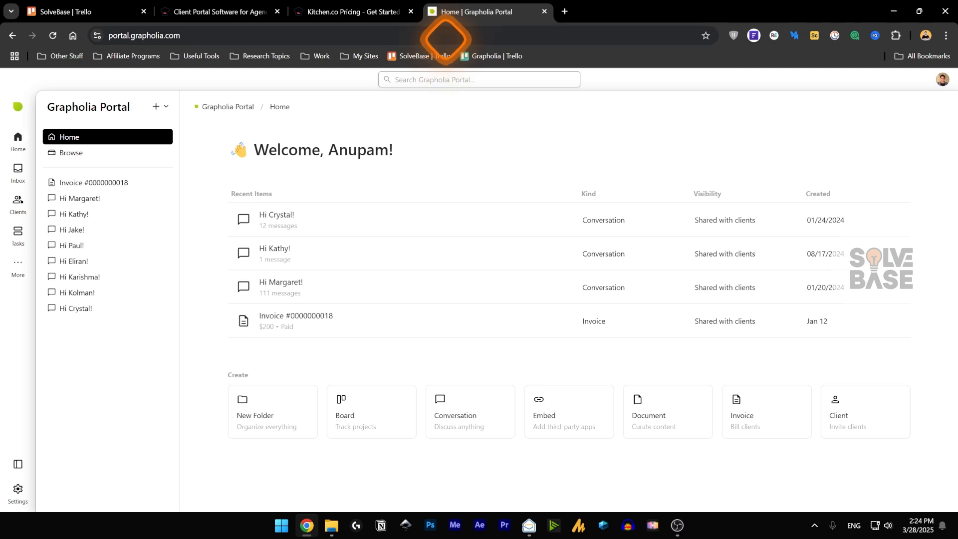
pyautogui.click(941, 80)
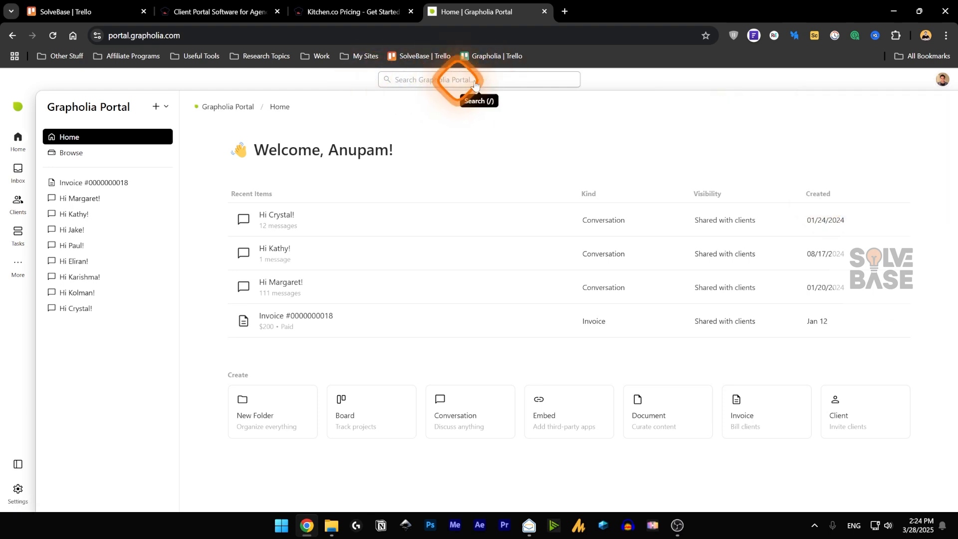
pyautogui.click(427, 84)
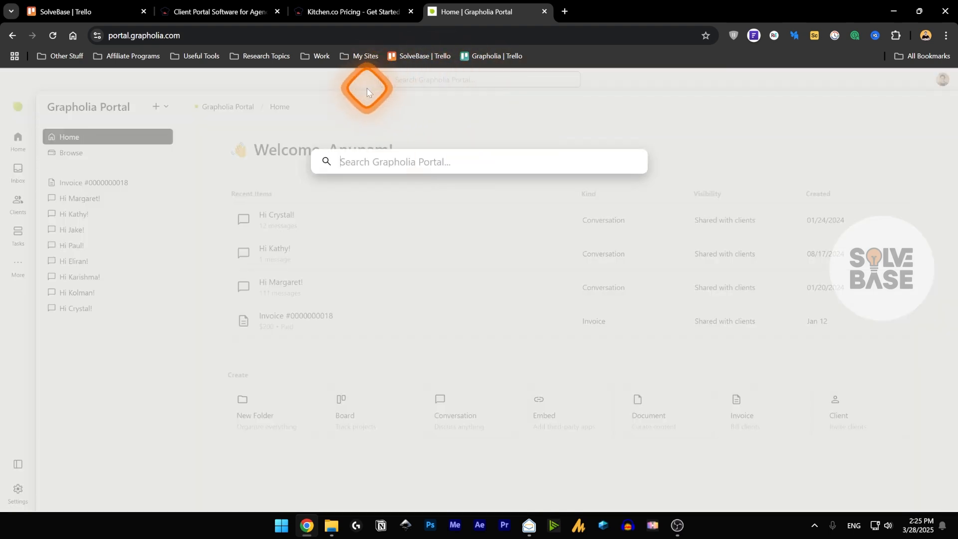
pyautogui.write('marg')
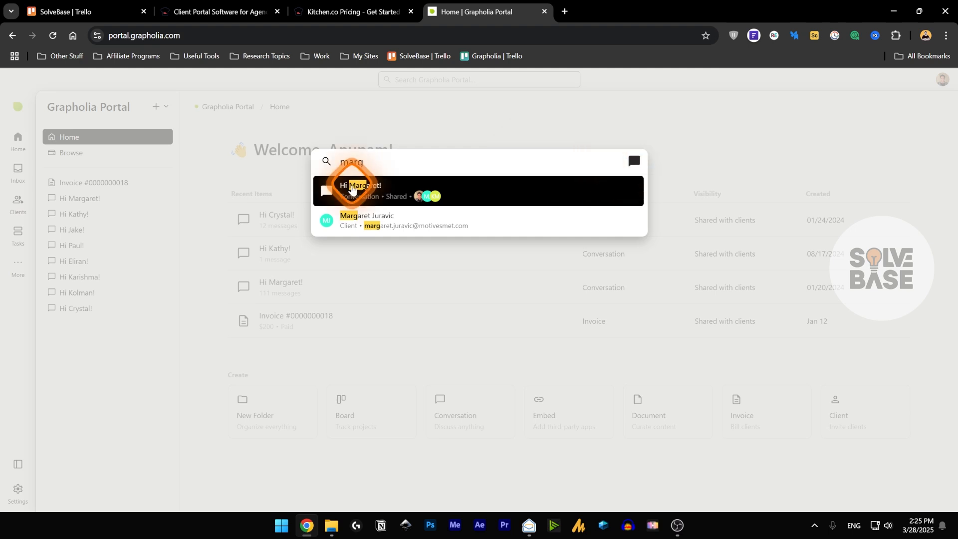
pyautogui.click(420, 115)
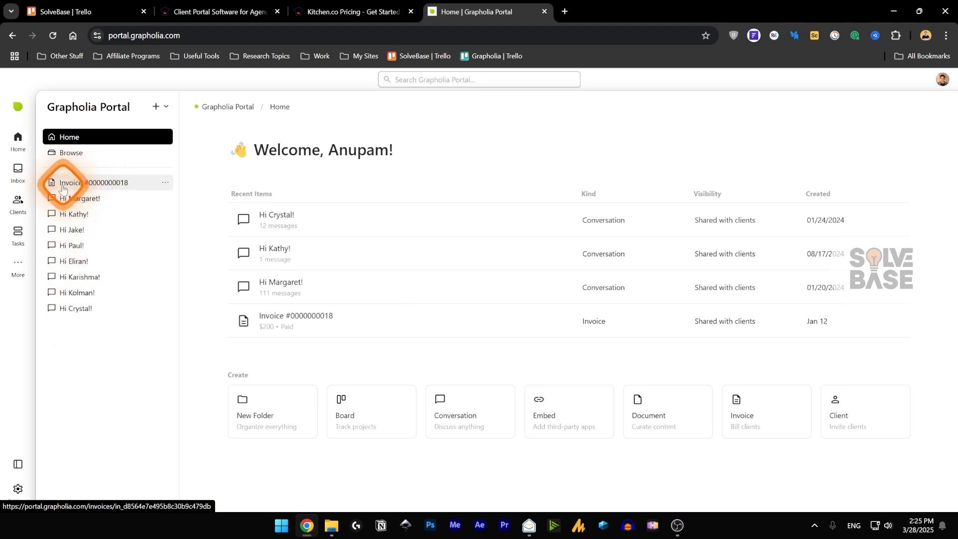
# - Open Boards from Browse and create a board with the default name New Board
pyautogui.click(62, 153)
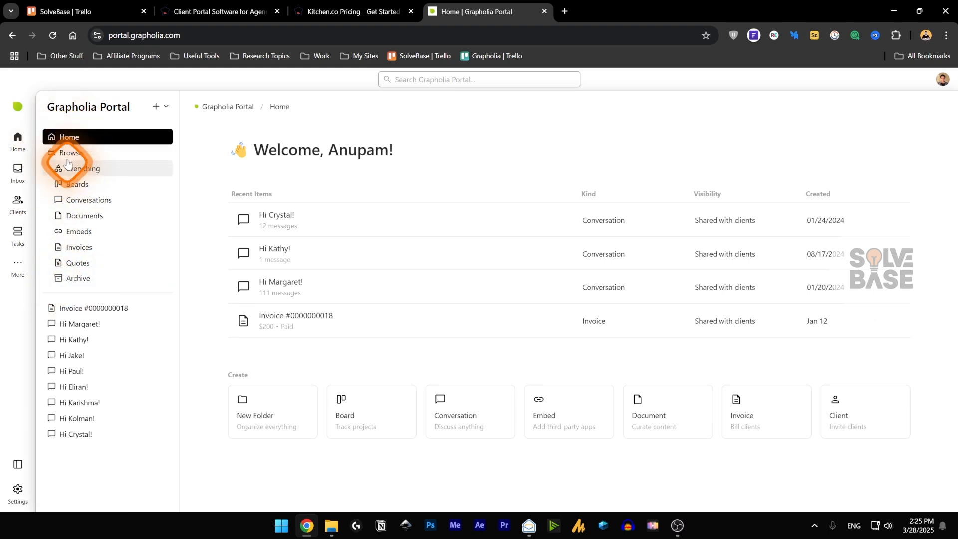
pyautogui.click(80, 168)
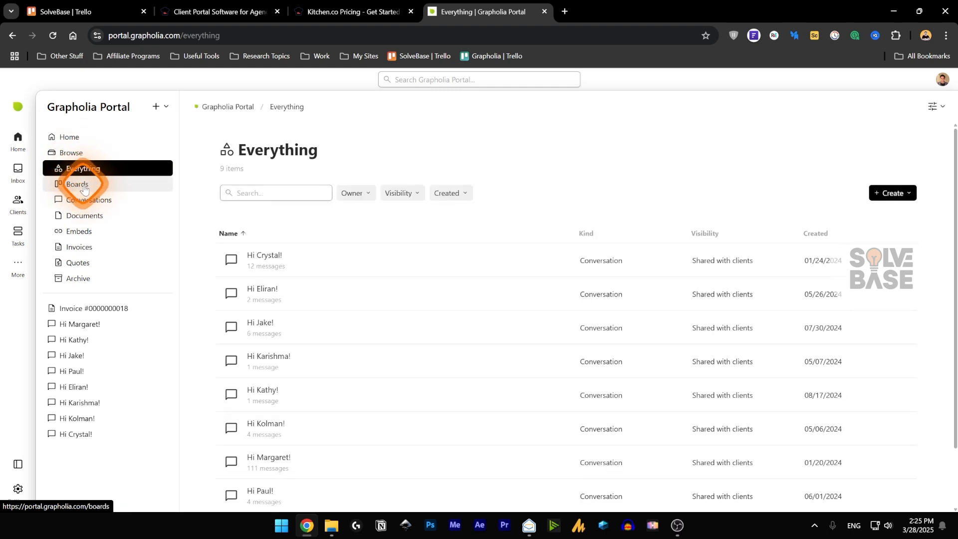
pyautogui.click(84, 187)
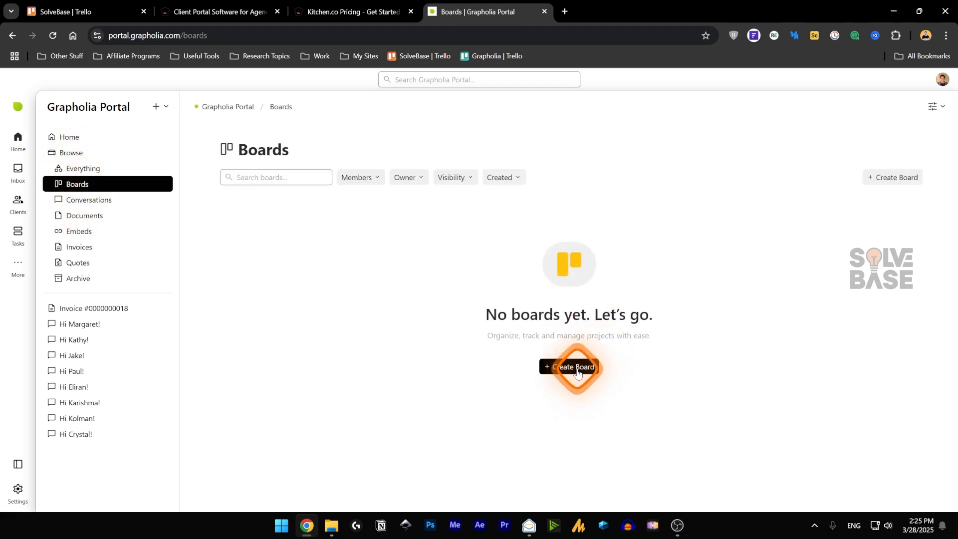
pyautogui.click(577, 371)
pyautogui.press('Return')
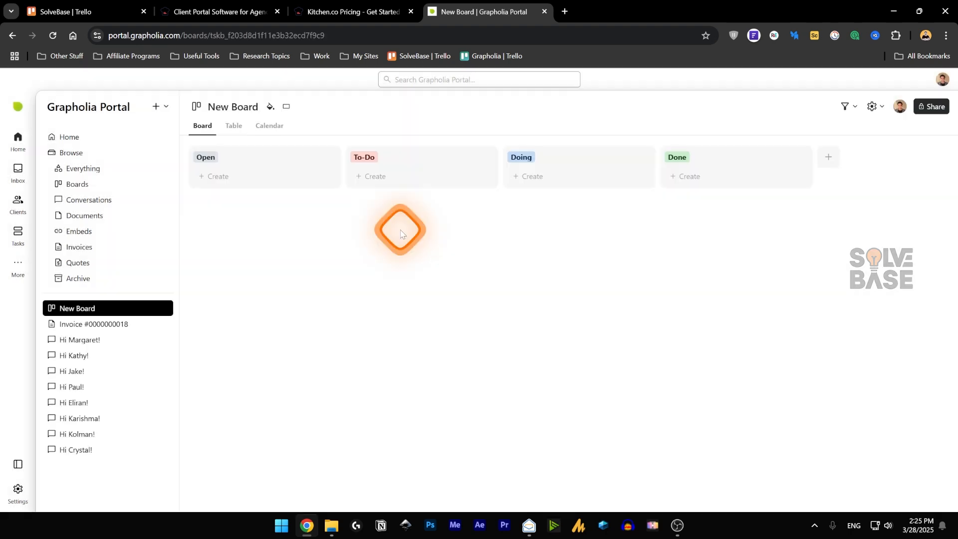
# - Add a Test card to the Open list, delete it, and view the board as a table
pyautogui.click(218, 176)
pyautogui.click(227, 211)
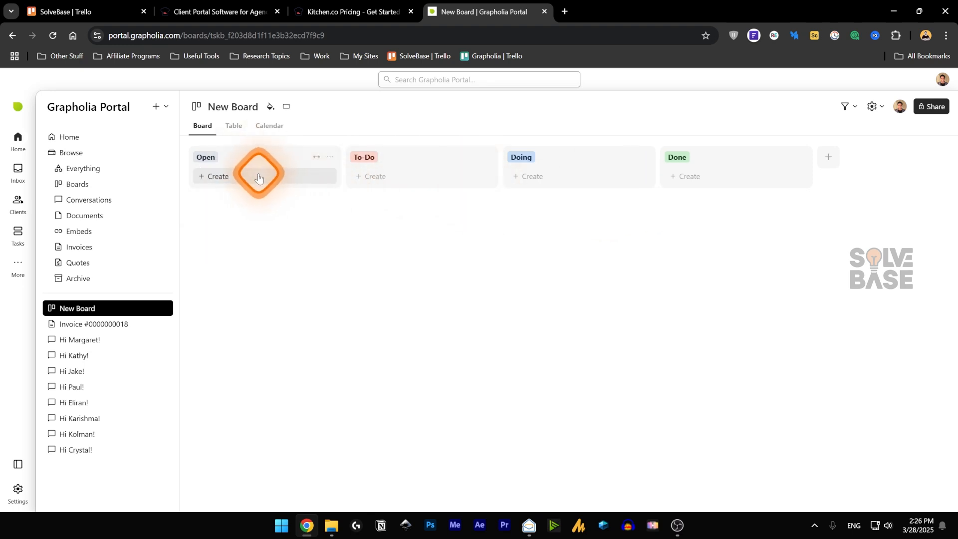
pyautogui.click(227, 177)
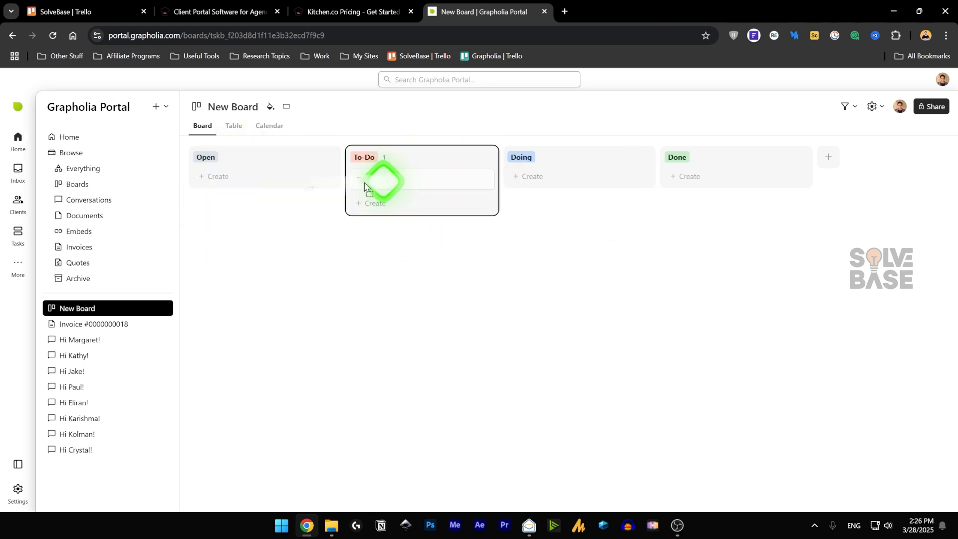
pyautogui.moveTo(380, 181); pyautogui.dragTo(321, 180)
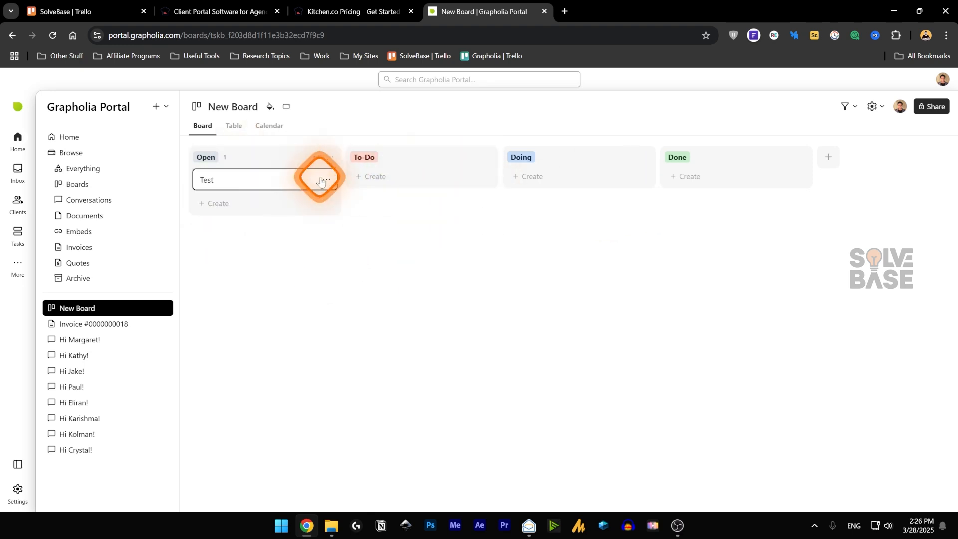
pyautogui.rightClick(323, 175)
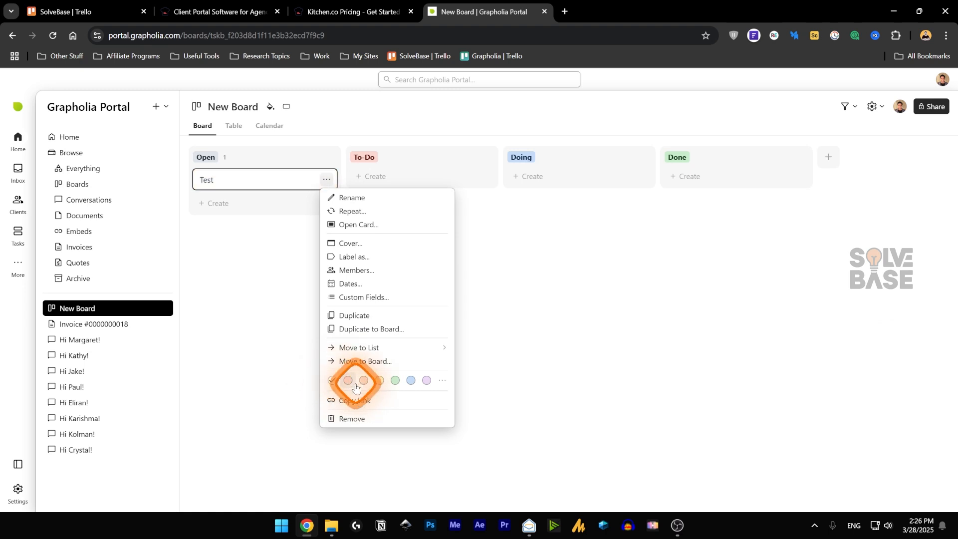
pyautogui.click(351, 418)
pyautogui.click(553, 313)
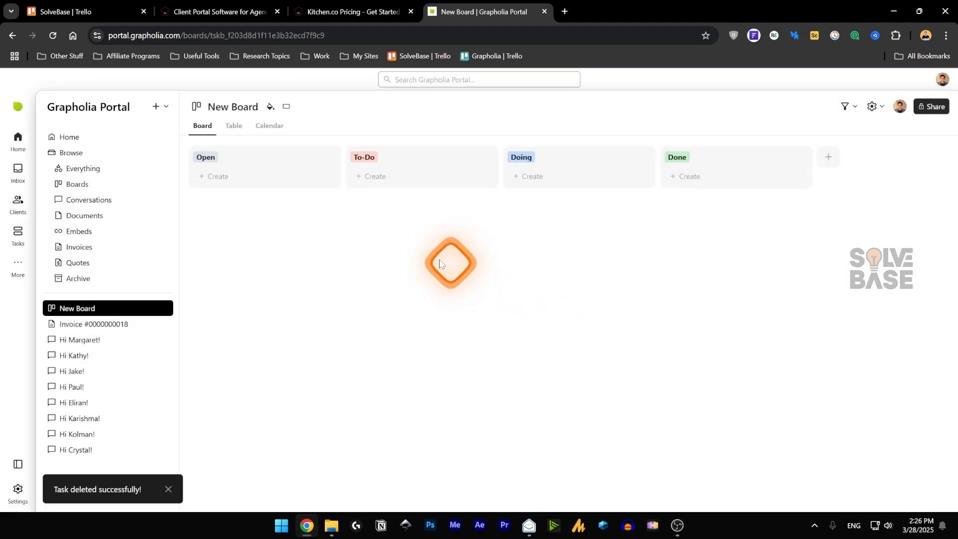
pyautogui.click(234, 125)
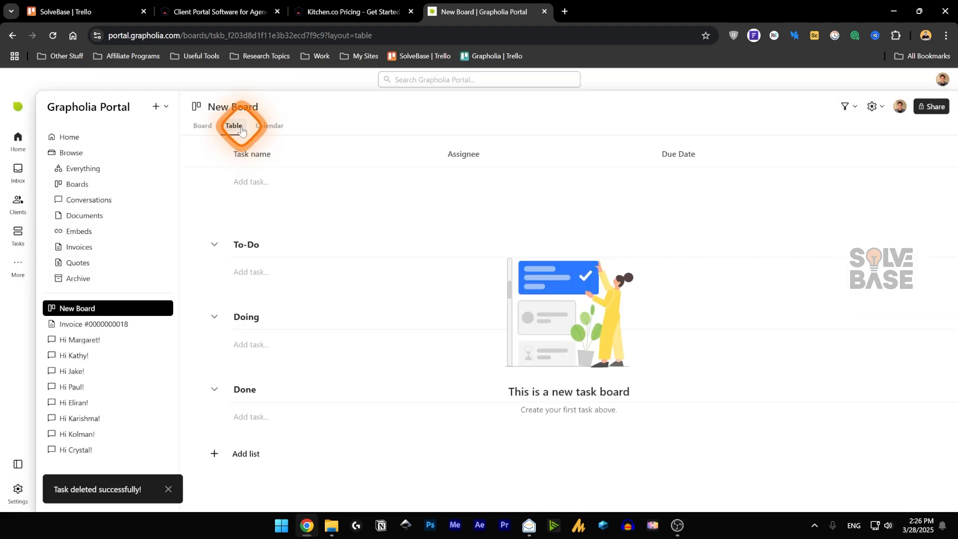
# - View New Board as a calendar, check its filters and settings, and review member and client access
pyautogui.click(282, 131)
pyautogui.click(848, 107)
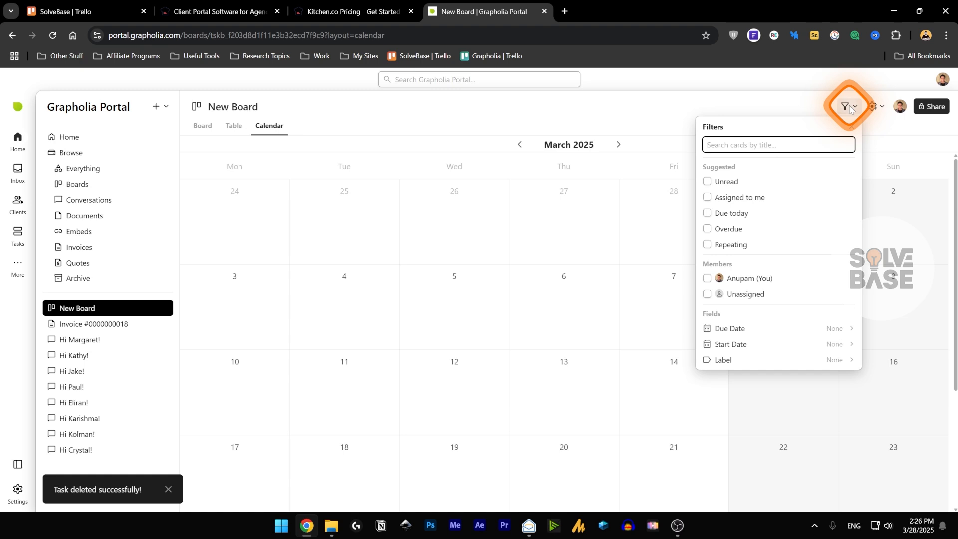
pyautogui.click(871, 107)
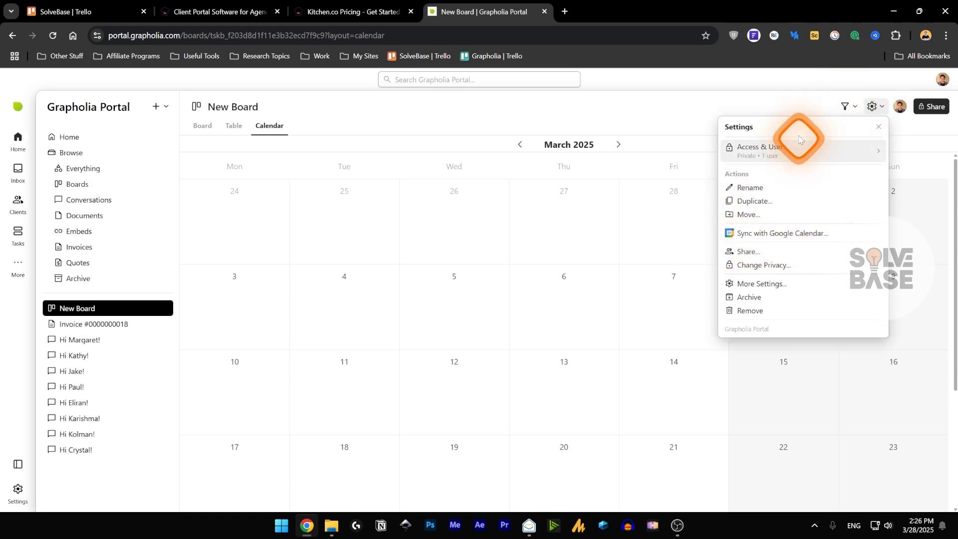
pyautogui.click(899, 106)
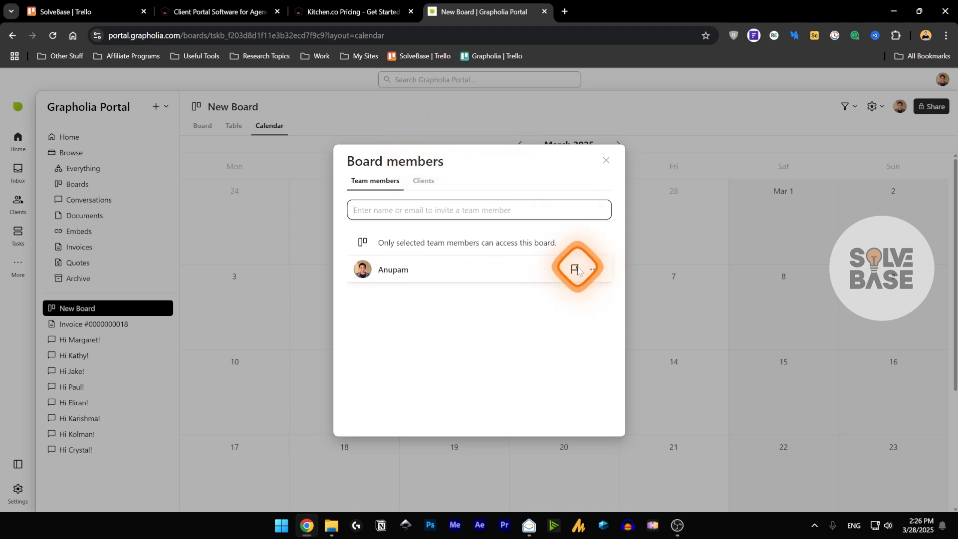
pyautogui.click(423, 181)
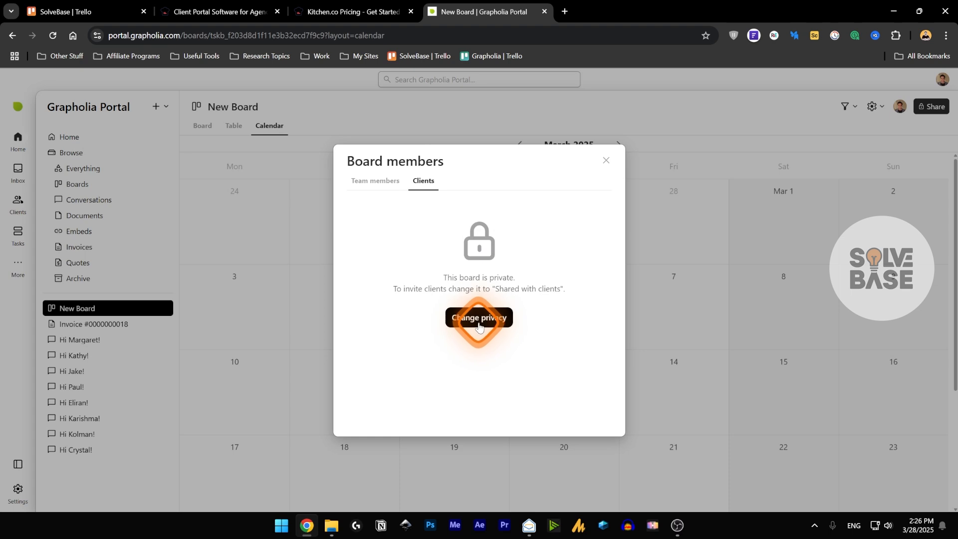
pyautogui.click(606, 163)
pyautogui.click(96, 219)
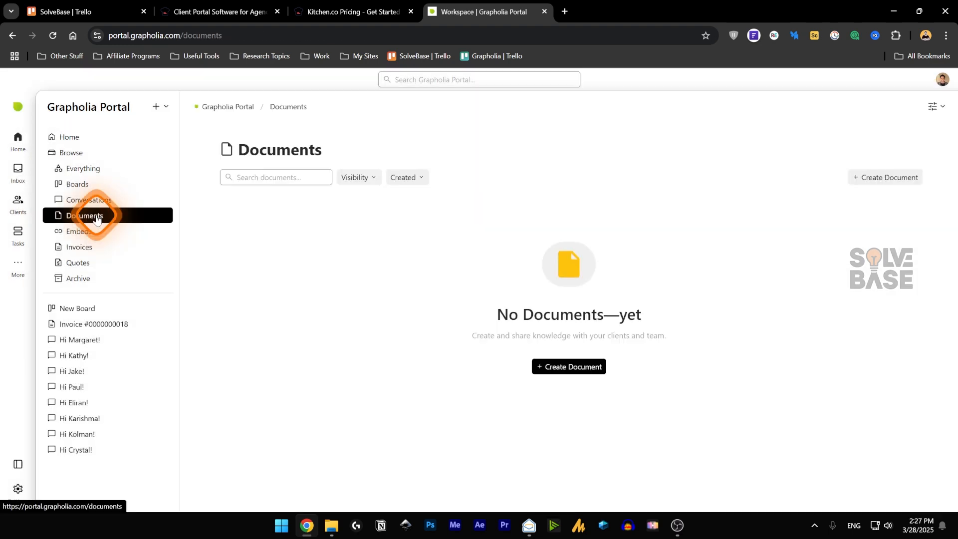
pyautogui.click(85, 199)
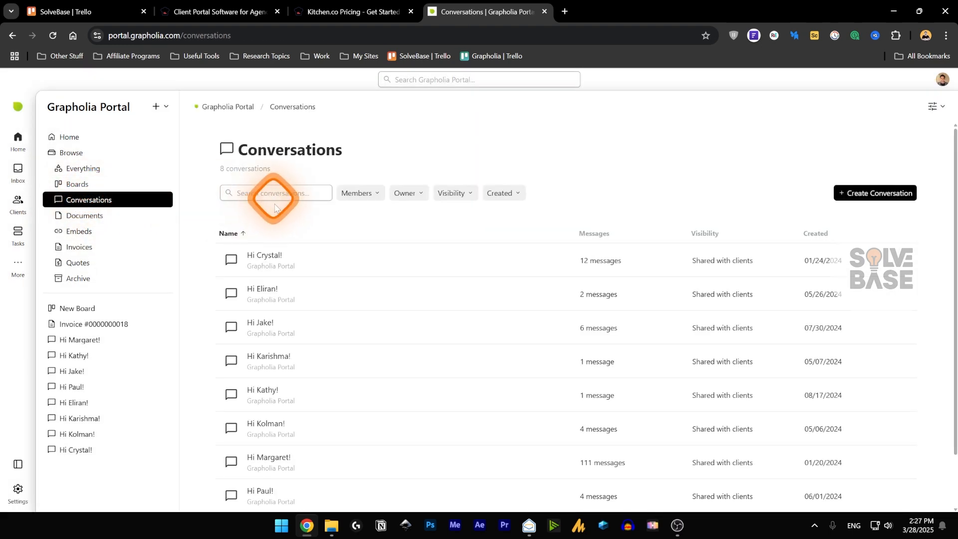
pyautogui.scroll(-2, 304, 255)
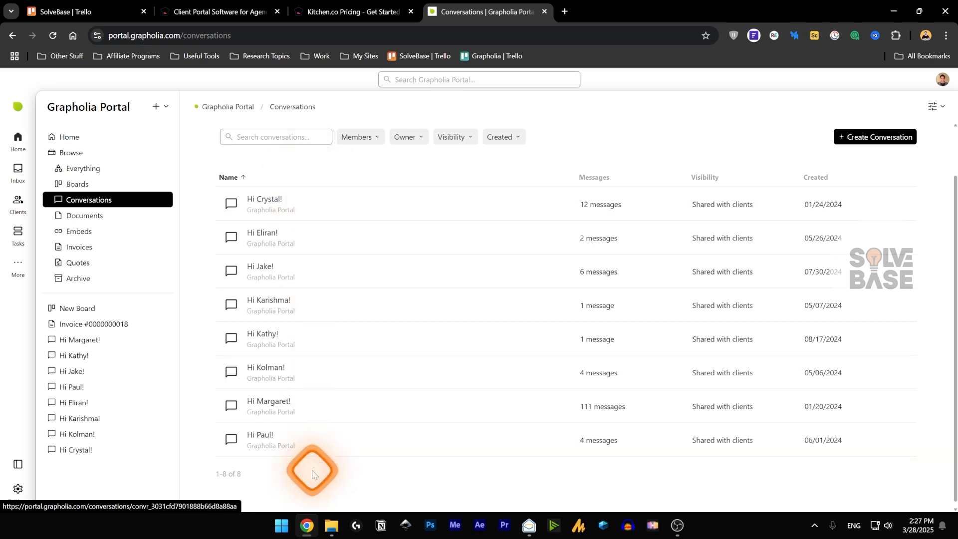
pyautogui.scroll(2, 895, 209)
pyautogui.click(895, 196)
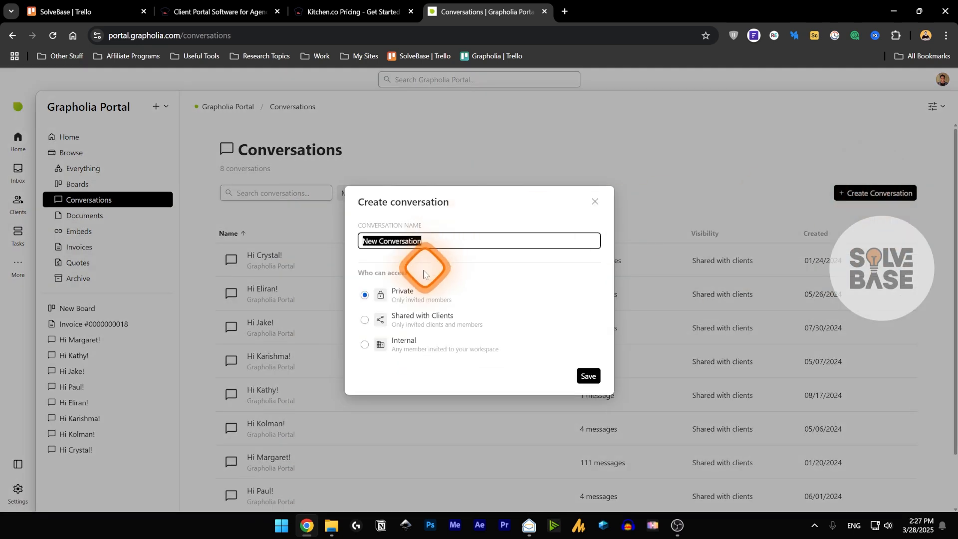
pyautogui.click(446, 240)
pyautogui.click(588, 376)
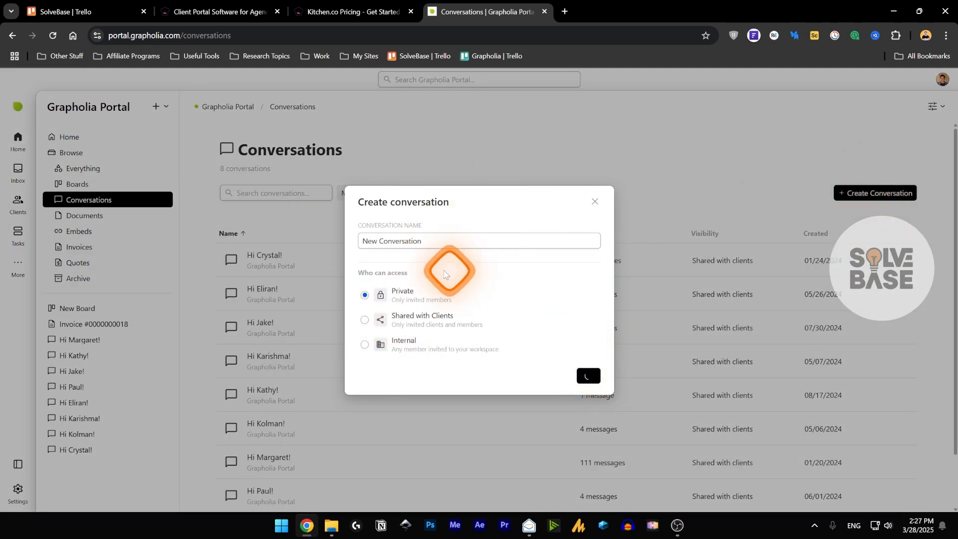
pyautogui.click(930, 106)
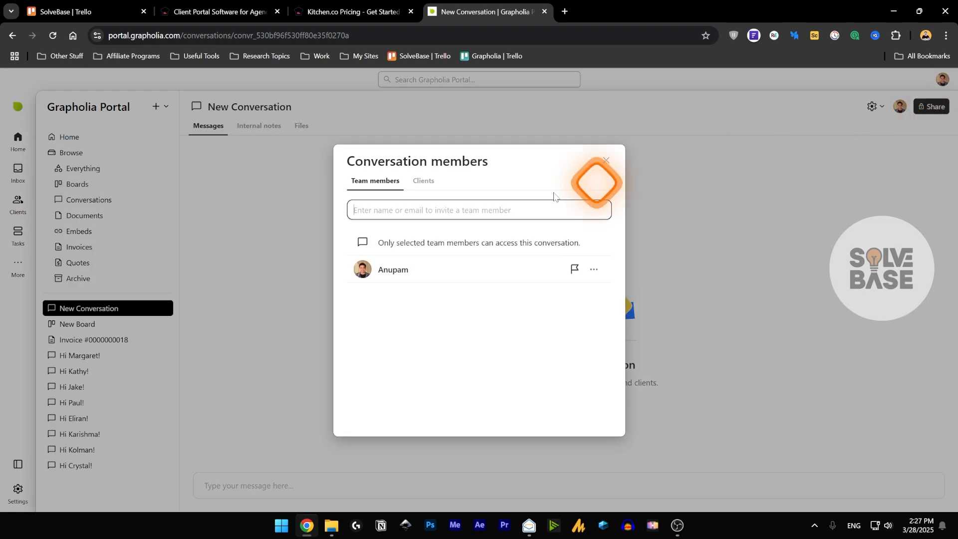
pyautogui.click(422, 181)
pyautogui.click(379, 181)
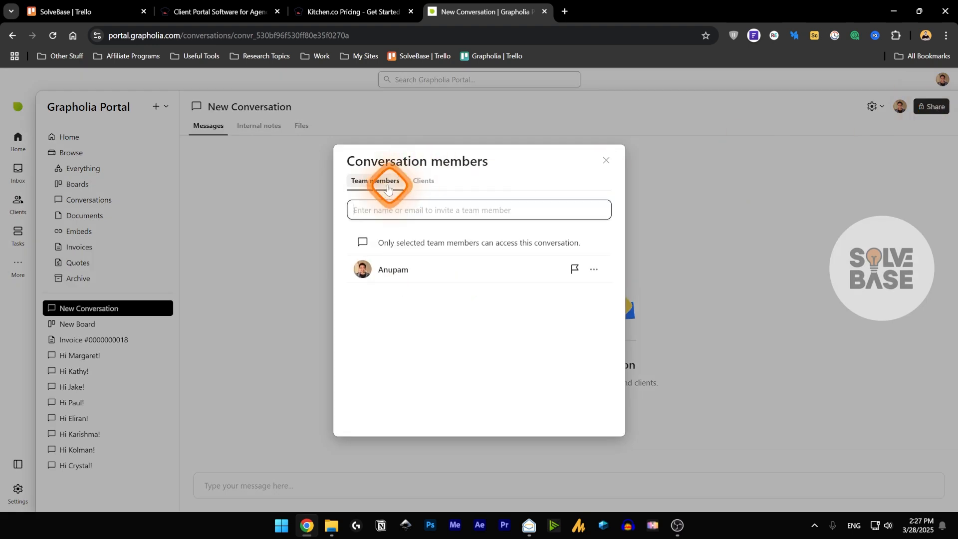
pyautogui.click(606, 160)
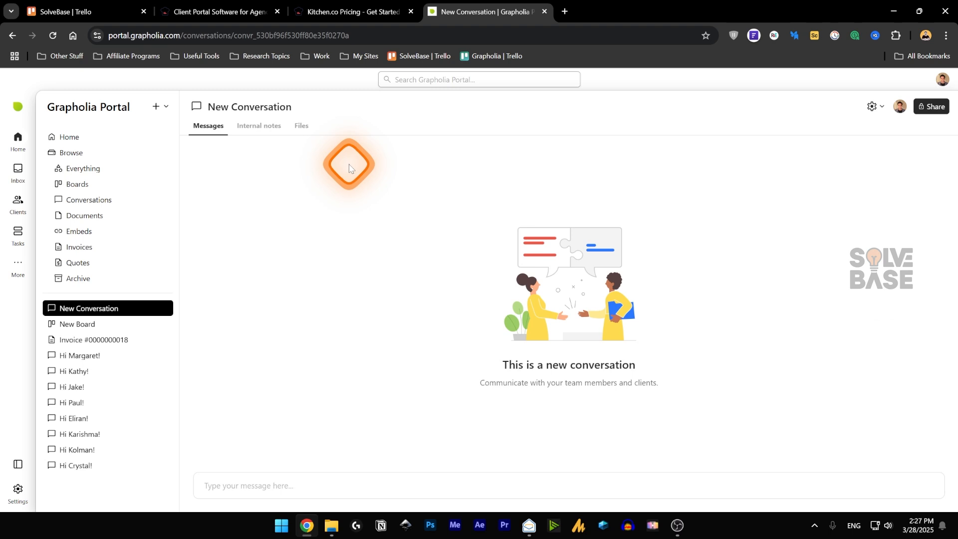
pyautogui.click(165, 307)
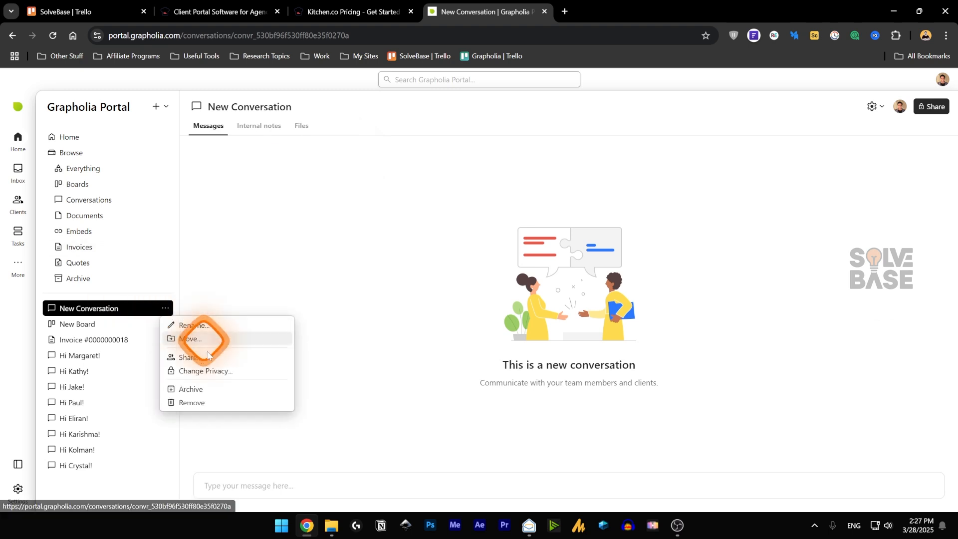
pyautogui.click(179, 403)
pyautogui.click(551, 313)
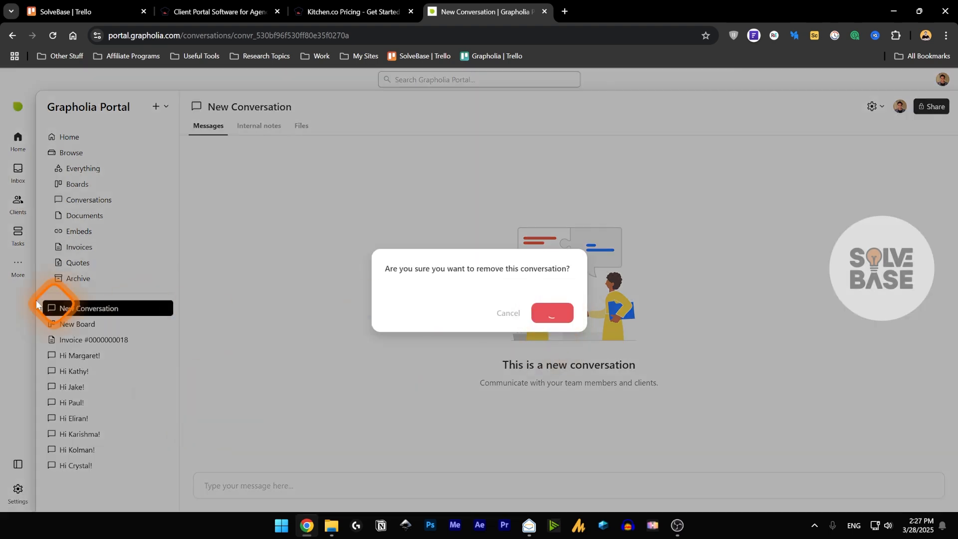
pyautogui.click(85, 215)
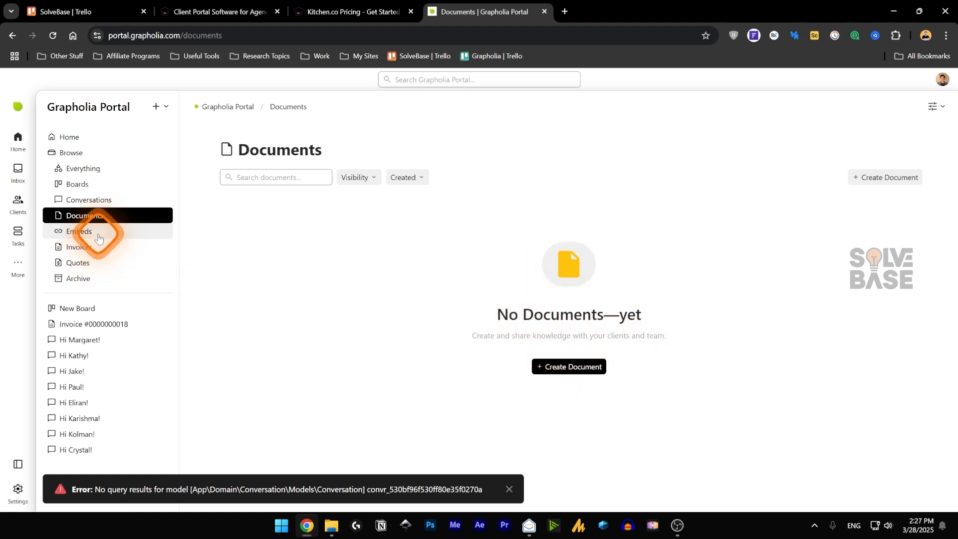
# - Start a new embed on the Embeds page, then close it without saving
pyautogui.click(81, 232)
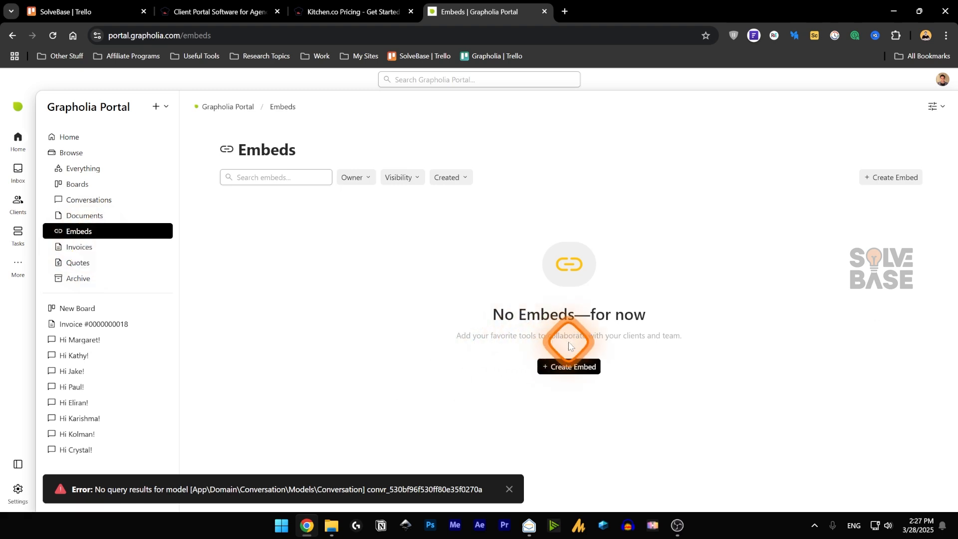
pyautogui.click(572, 366)
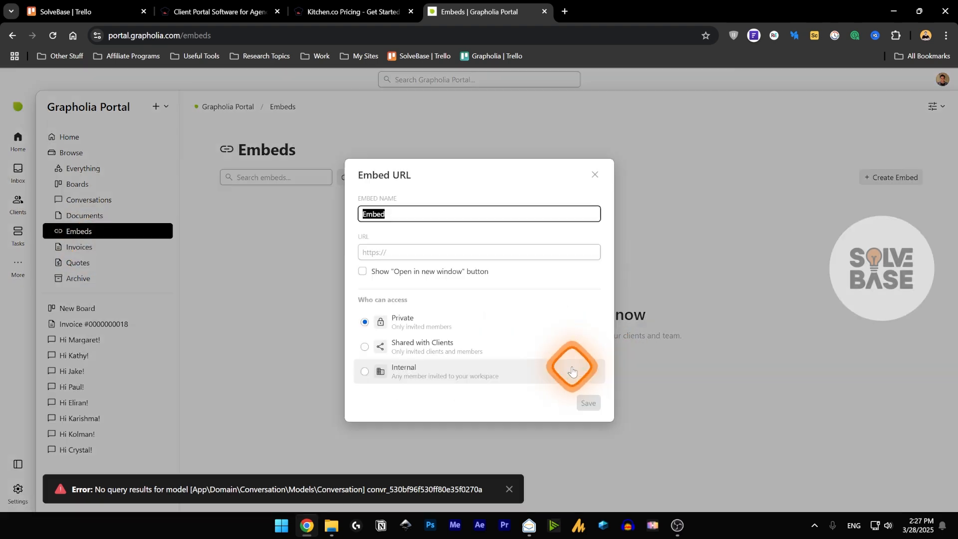
pyautogui.click(375, 251)
pyautogui.click(433, 218)
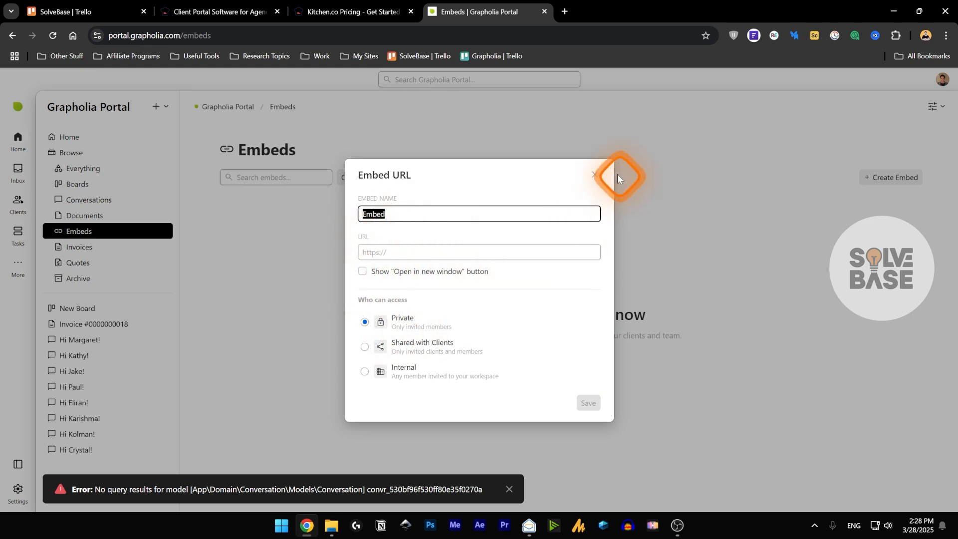
pyautogui.click(594, 174)
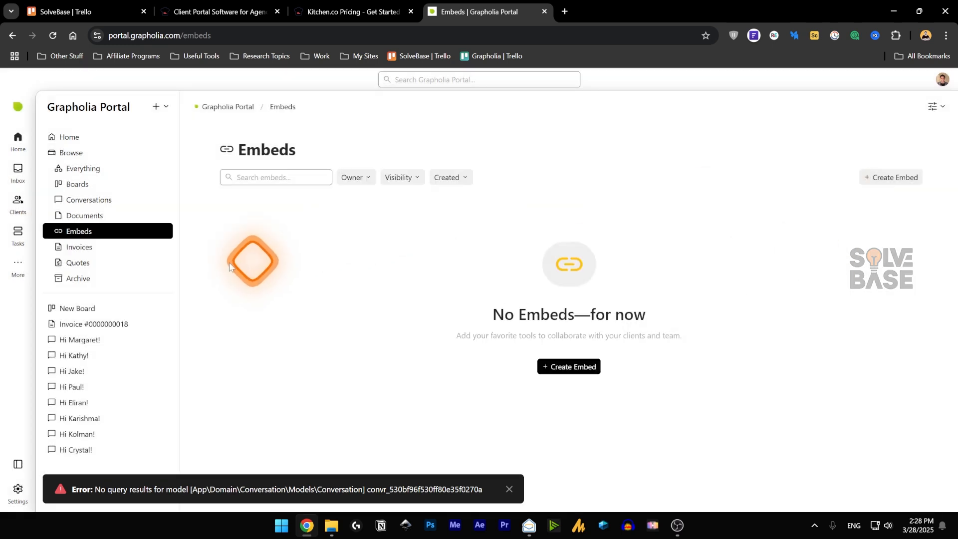
# - Delete the Recurring 1 draft invoice, keep the paid $200 invoice, and go to Quotes
pyautogui.click(122, 244)
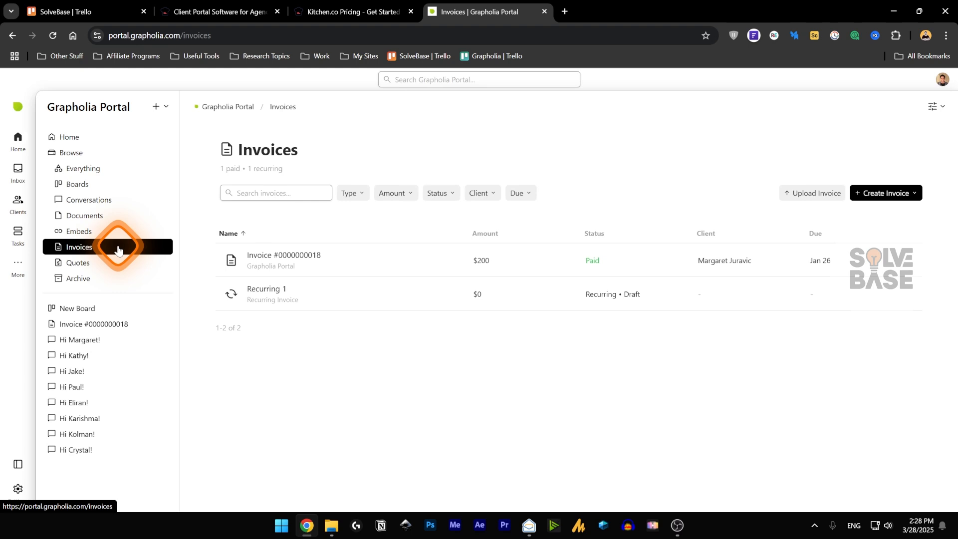
pyautogui.click(904, 294)
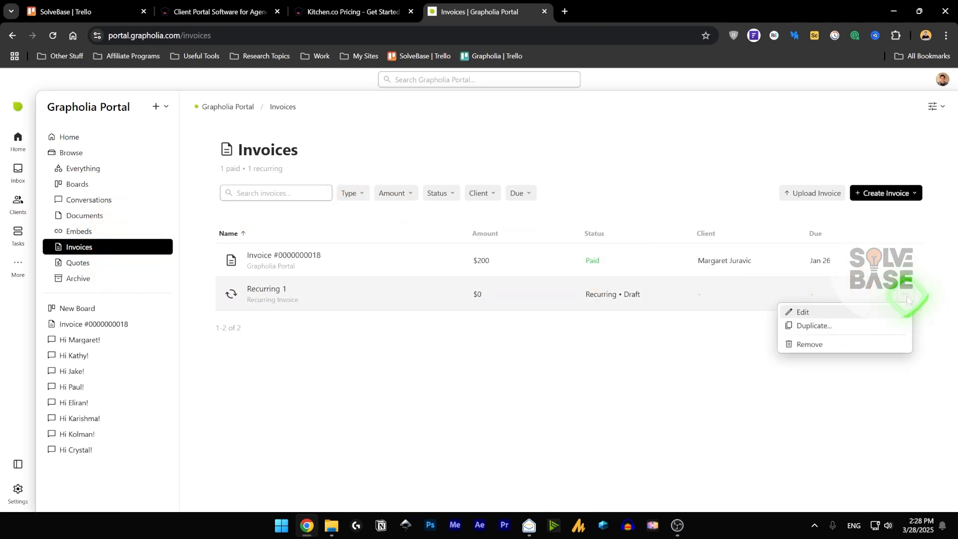
pyautogui.click(842, 343)
pyautogui.click(555, 312)
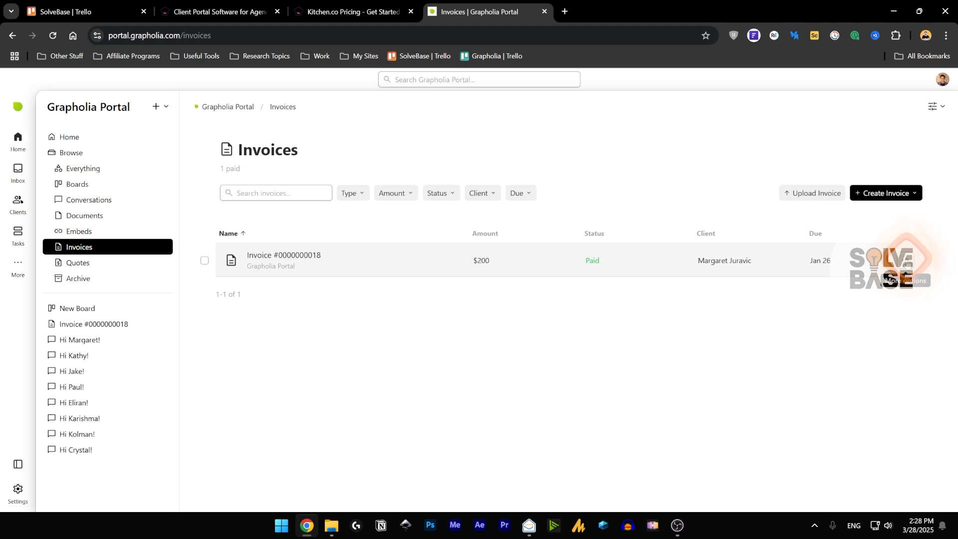
pyautogui.click(908, 264)
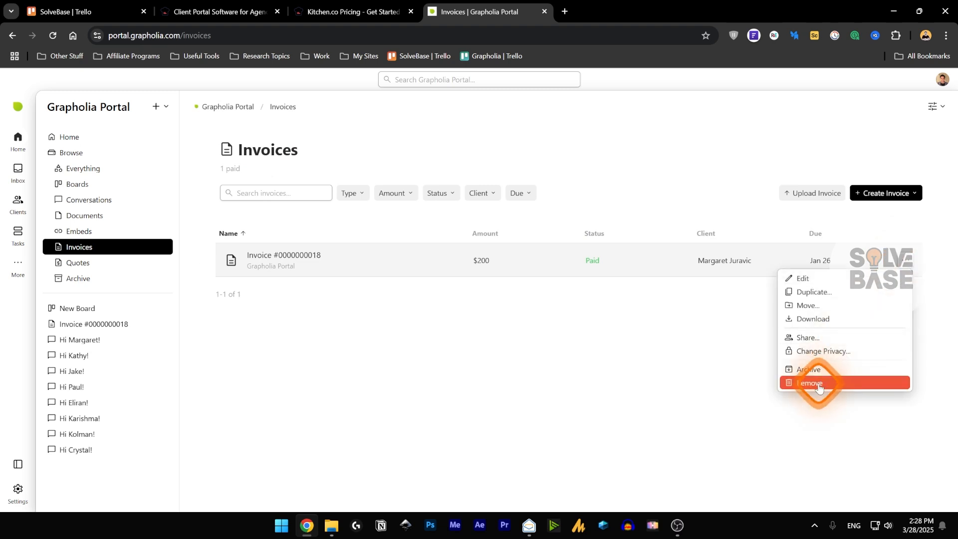
pyautogui.click(706, 359)
pyautogui.click(66, 263)
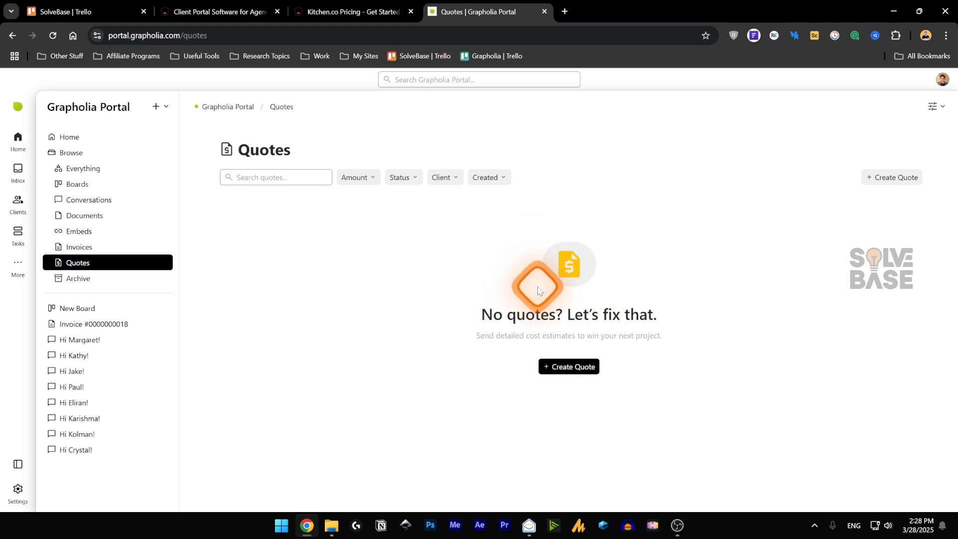
# - Create a trial $0 quote, delete it again, then open the Archive page
pyautogui.click(574, 369)
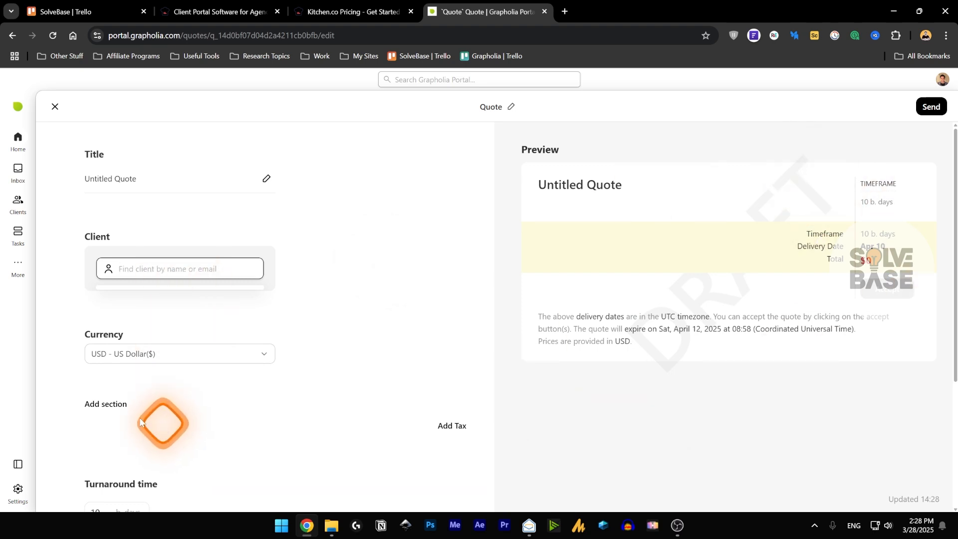
pyautogui.press('Escape')
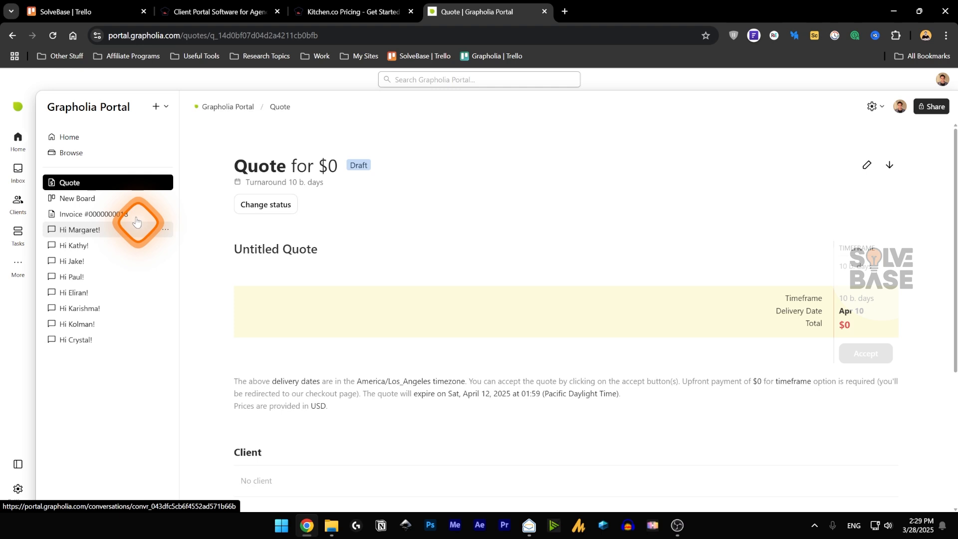
pyautogui.click(162, 182)
pyautogui.click(192, 302)
pyautogui.click(547, 313)
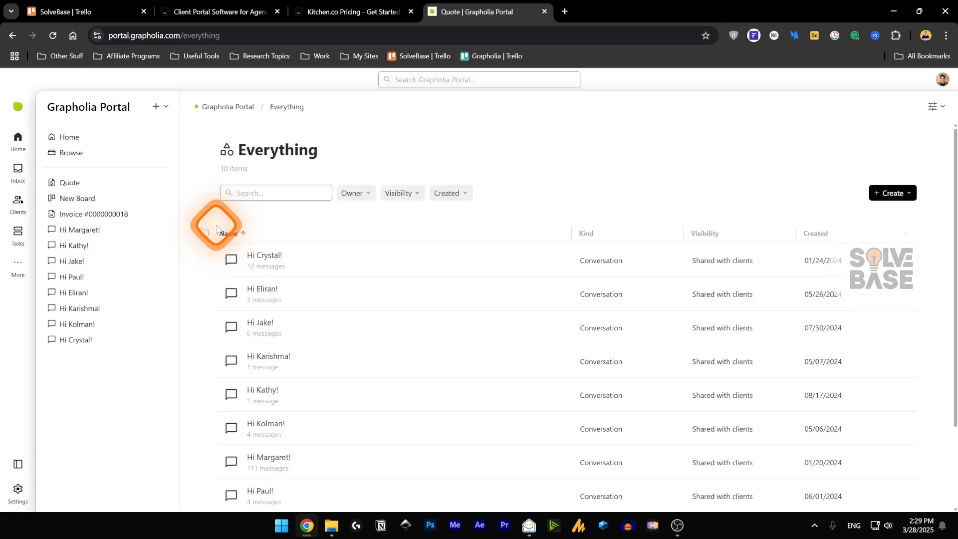
pyautogui.click(72, 277)
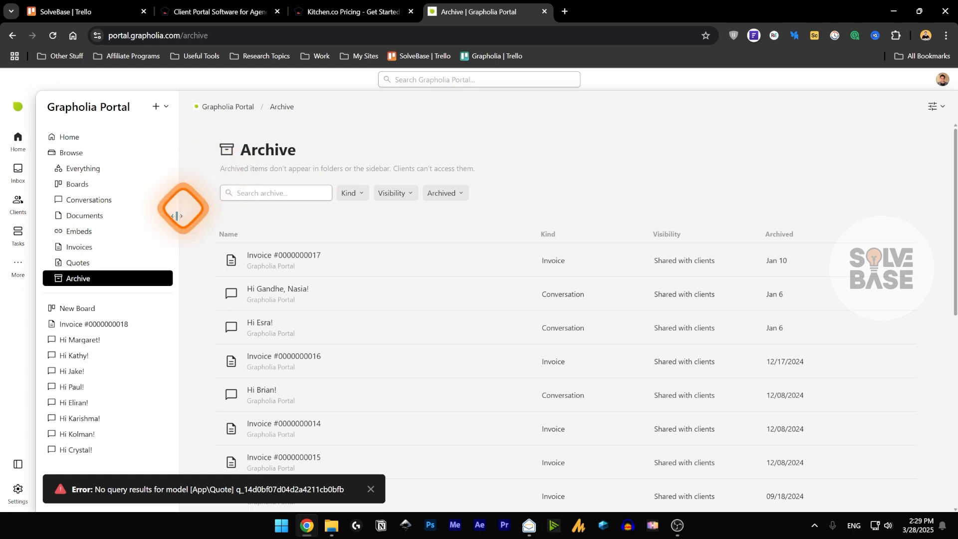
# - Archive New Board, show the Archive as a Large Grid, and open the notifications
pyautogui.click(164, 309)
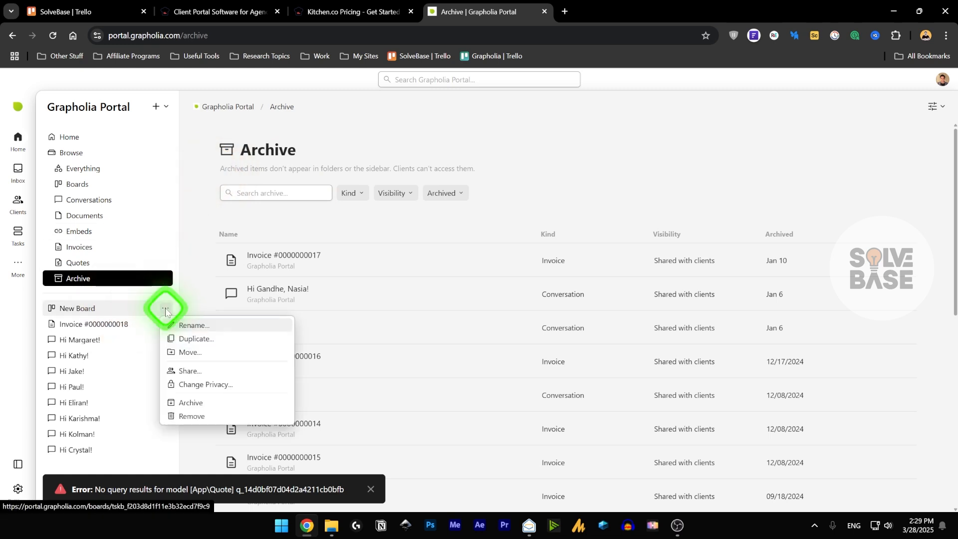
pyautogui.click(194, 410)
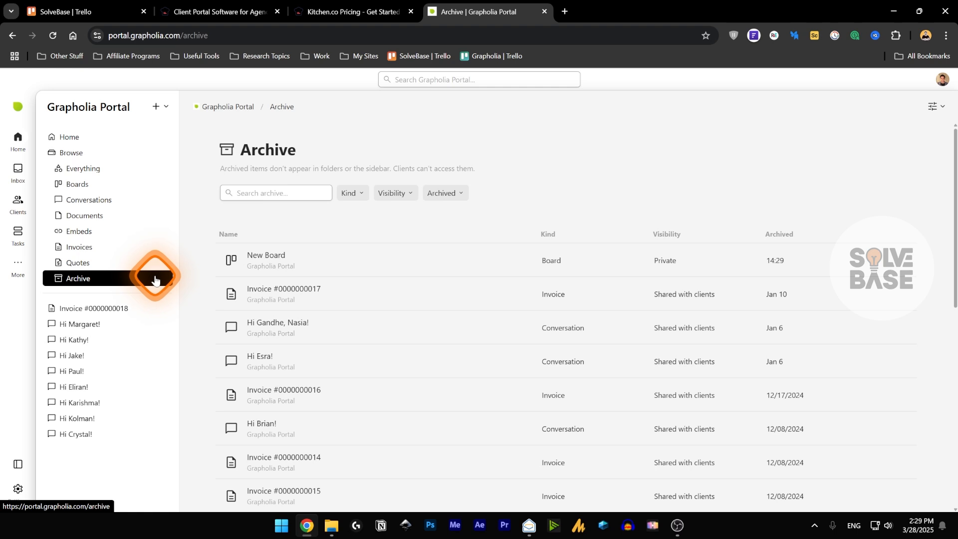
pyautogui.click(937, 107)
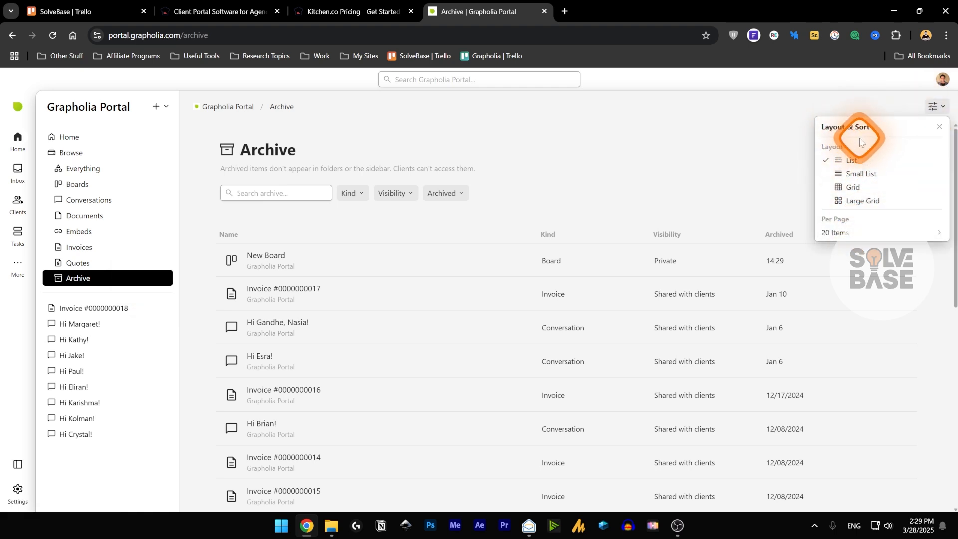
pyautogui.click(865, 186)
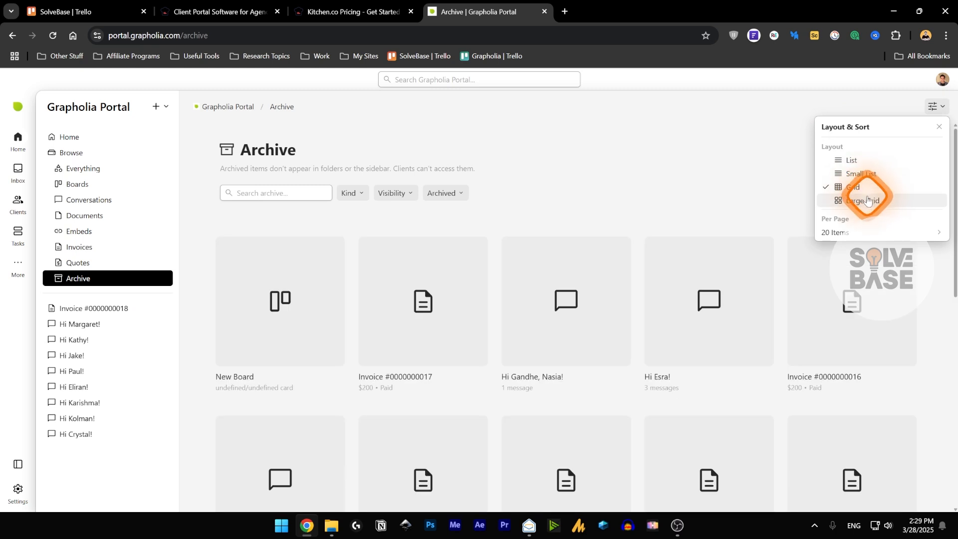
pyautogui.click(867, 200)
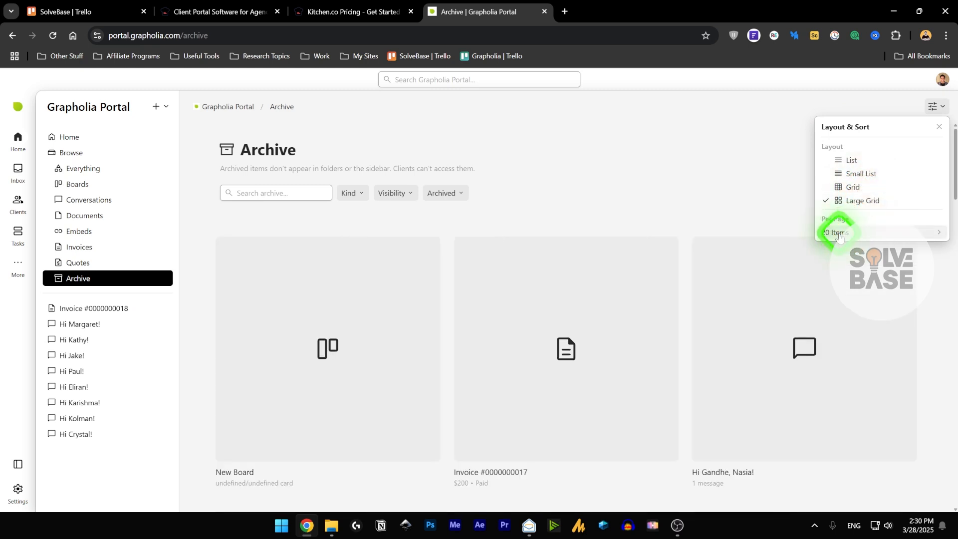
pyautogui.click(934, 107)
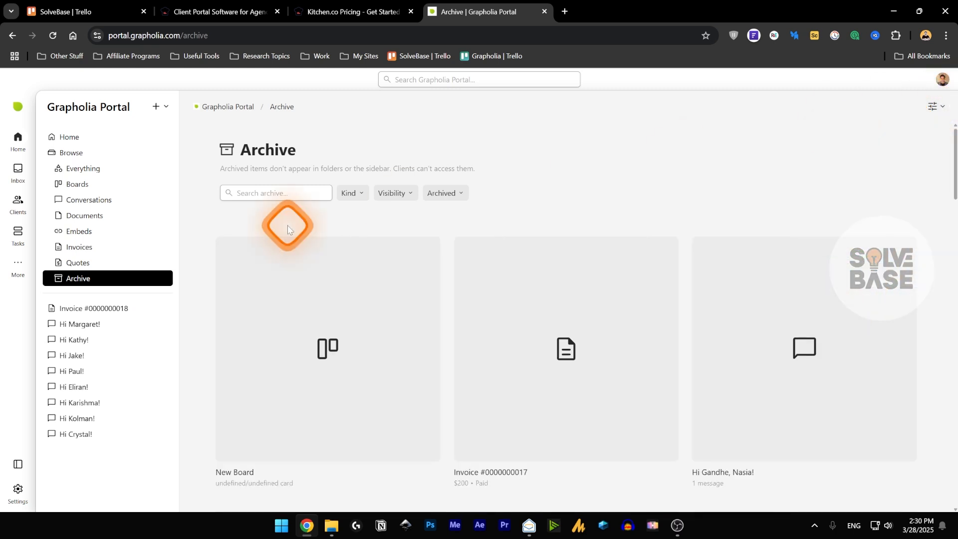
pyautogui.click(25, 177)
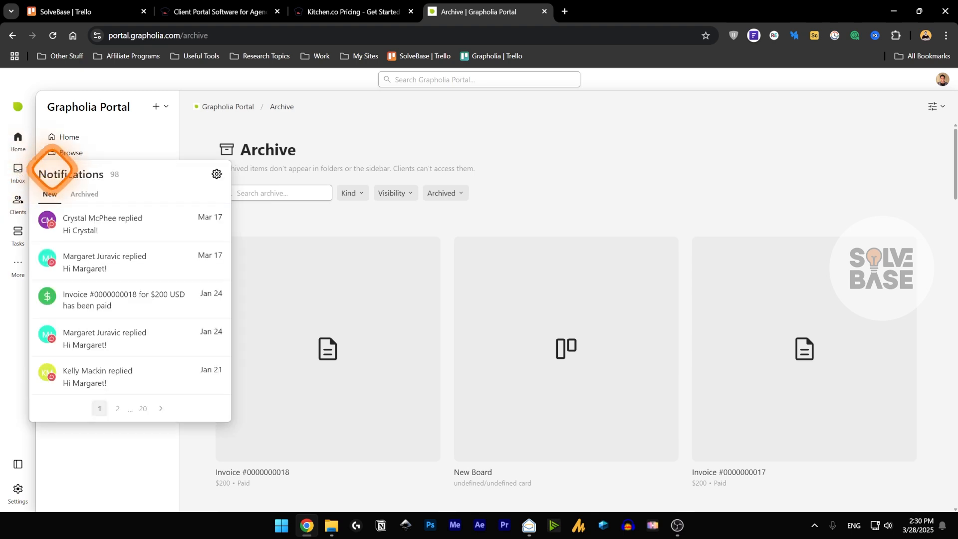
# - Browse archived and new notifications and review the notification preference settings
pyautogui.click(86, 195)
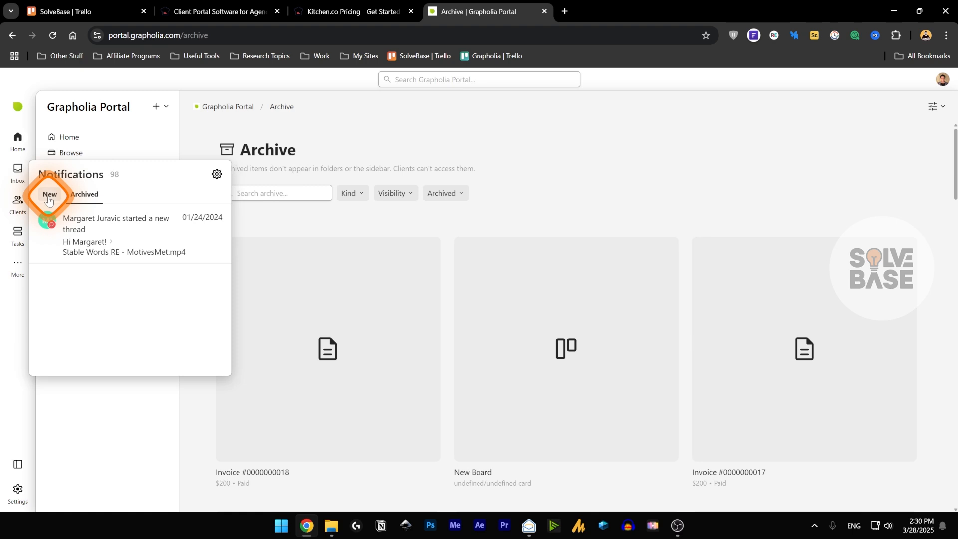
pyautogui.click(49, 199)
pyautogui.click(215, 176)
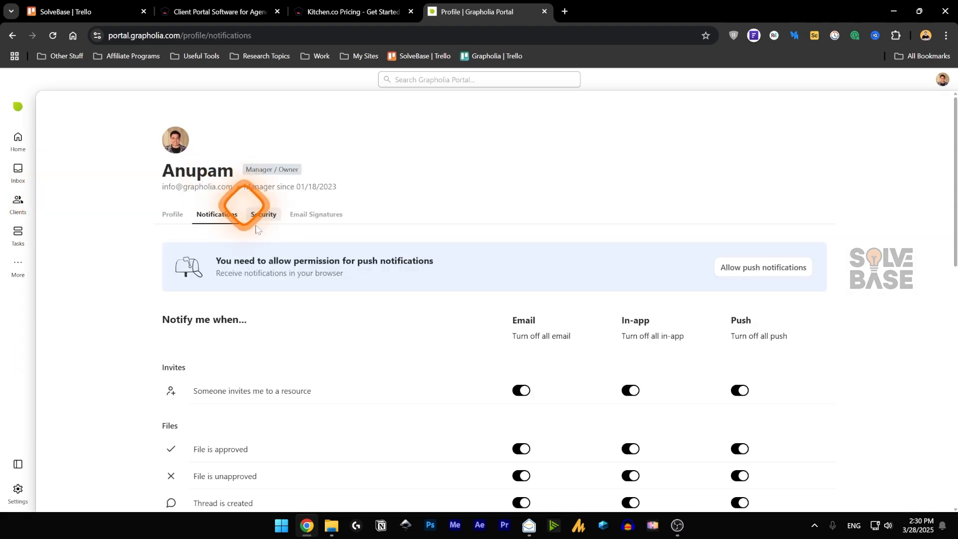
pyautogui.scroll(-5, 369, 306)
pyautogui.scroll(2, 375, 302)
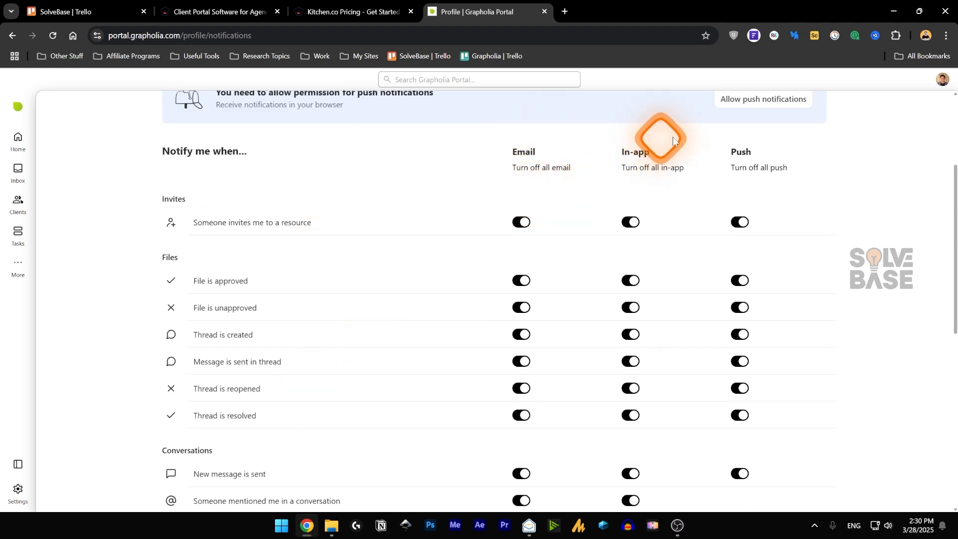
pyautogui.scroll(-7, 560, 235)
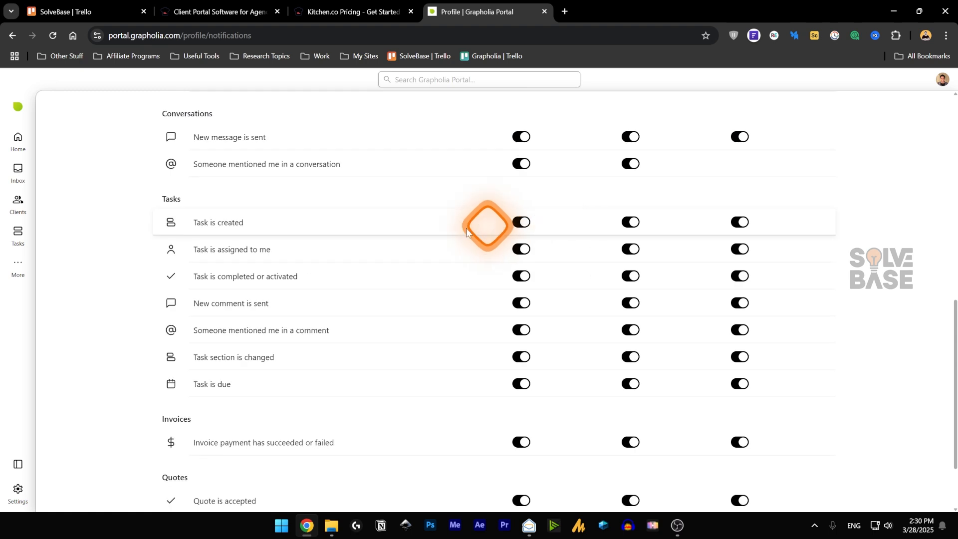
pyautogui.click(18, 171)
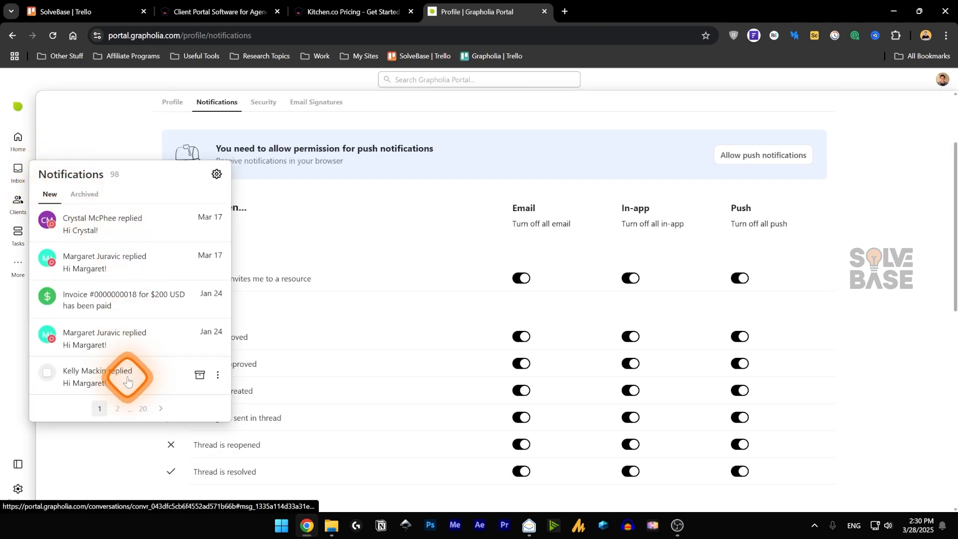
pyautogui.click(140, 408)
# - Open a client conversation from a notification, preview saved replies and signatures, then view Internal notes
pyautogui.click(135, 331)
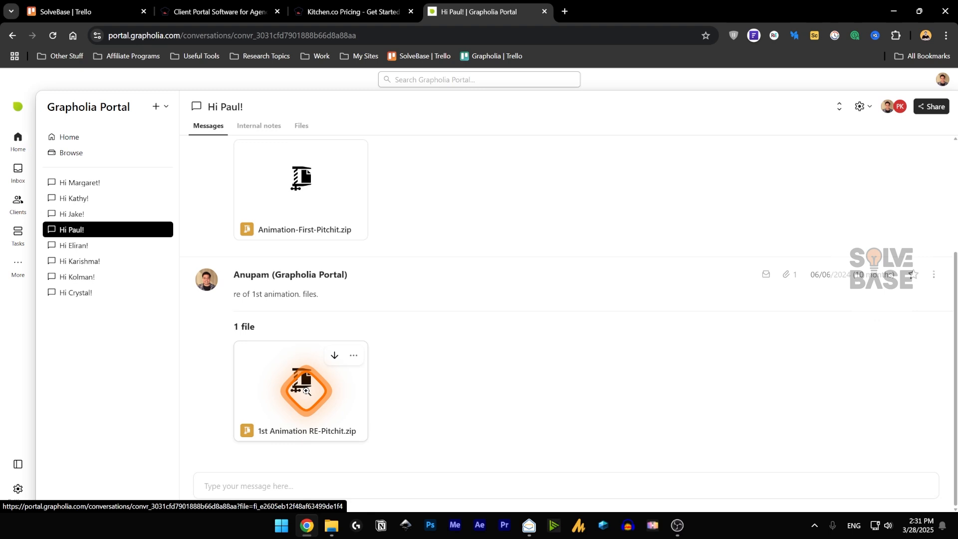
pyautogui.click(322, 483)
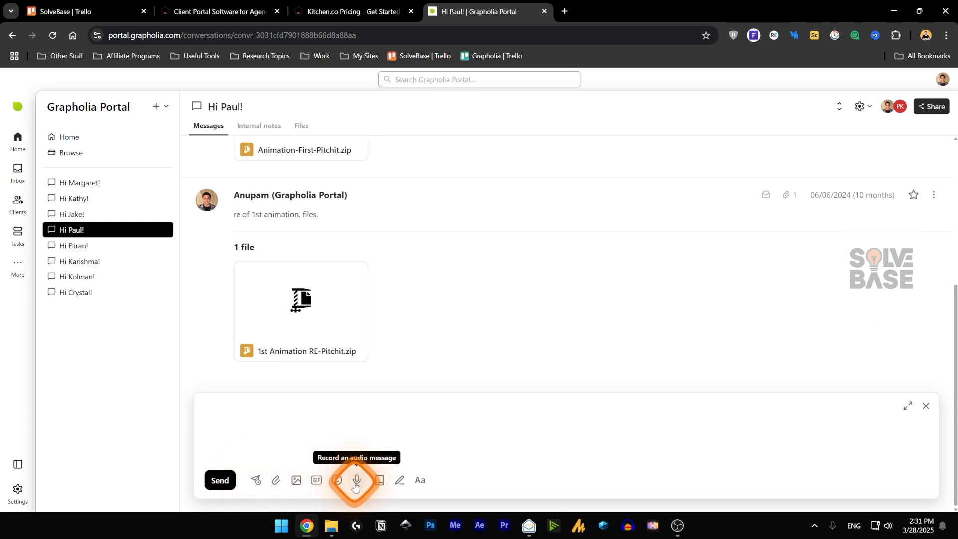
pyautogui.click(380, 480)
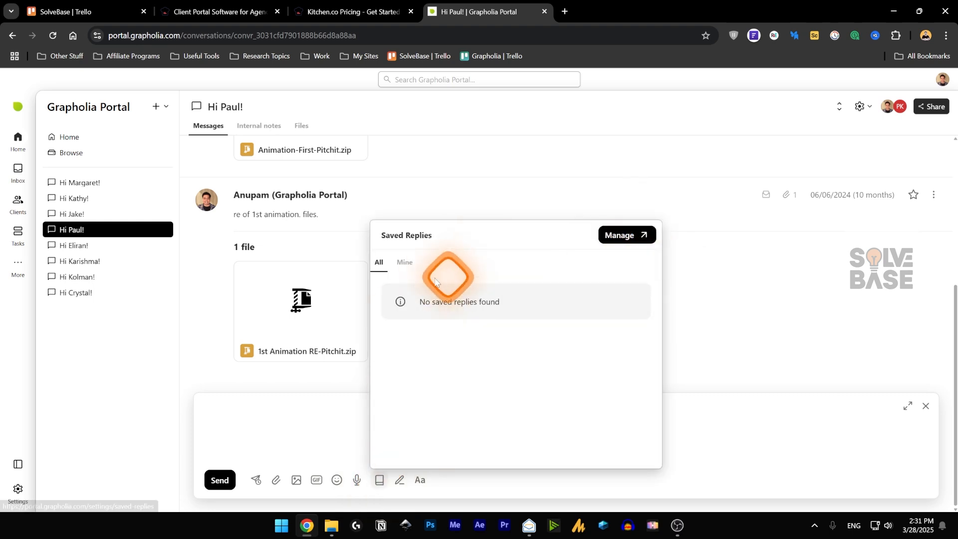
pyautogui.press('Escape')
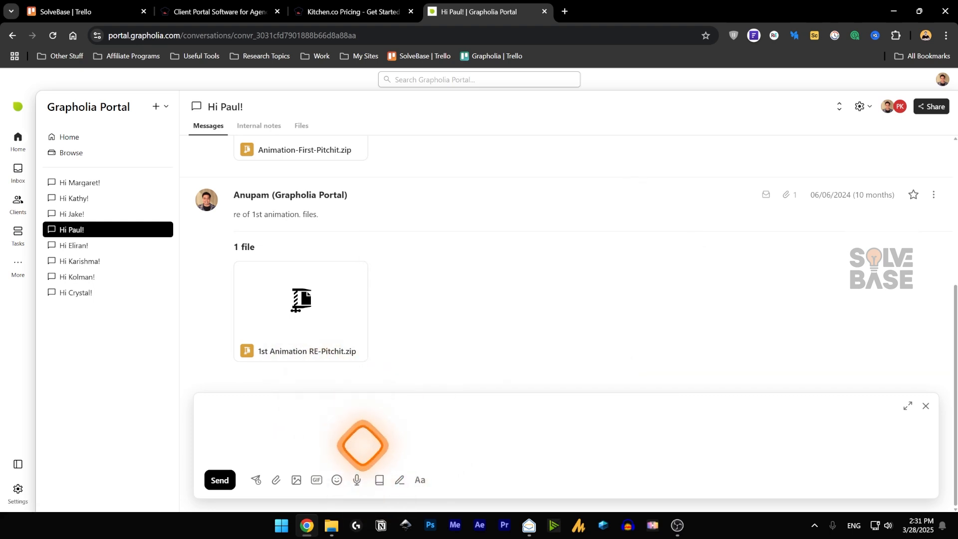
pyautogui.click(399, 482)
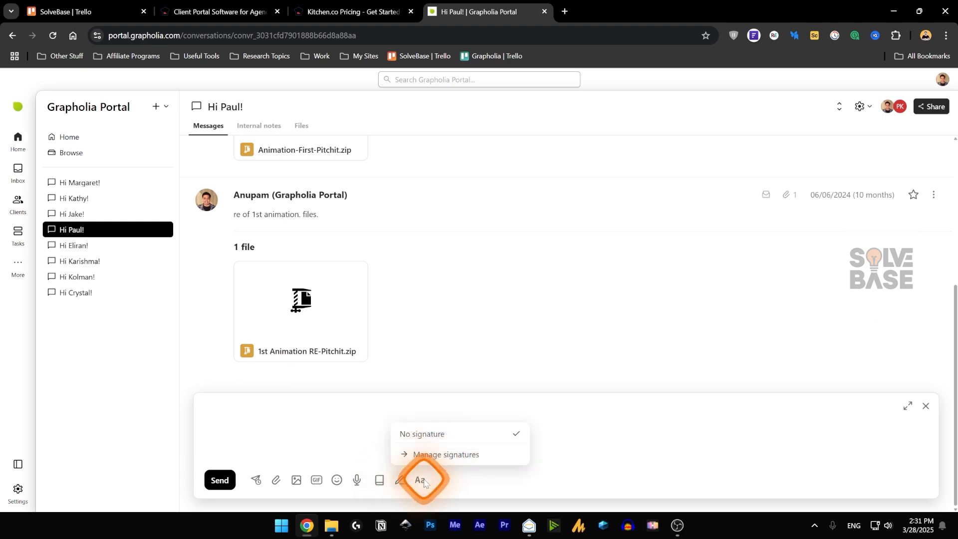
pyautogui.click(402, 481)
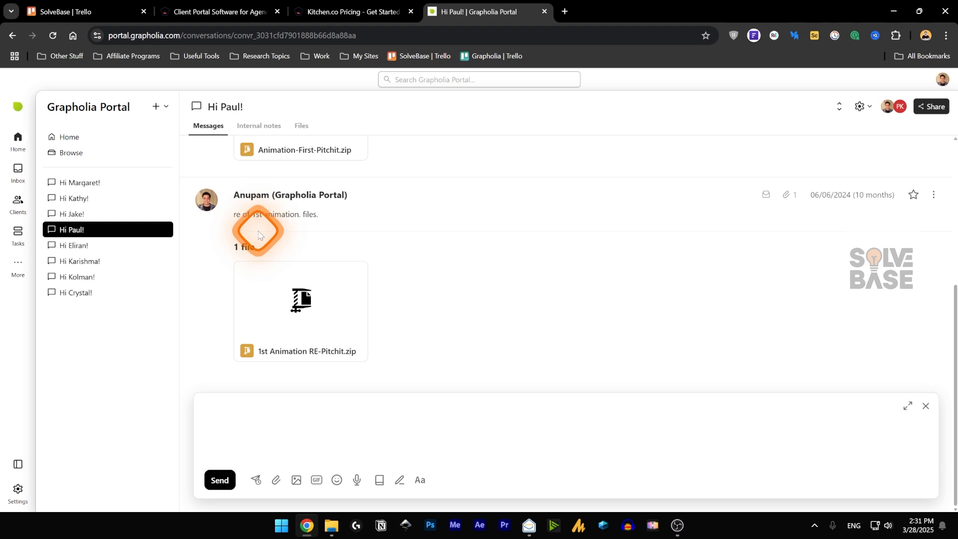
pyautogui.moveTo(290, 321)
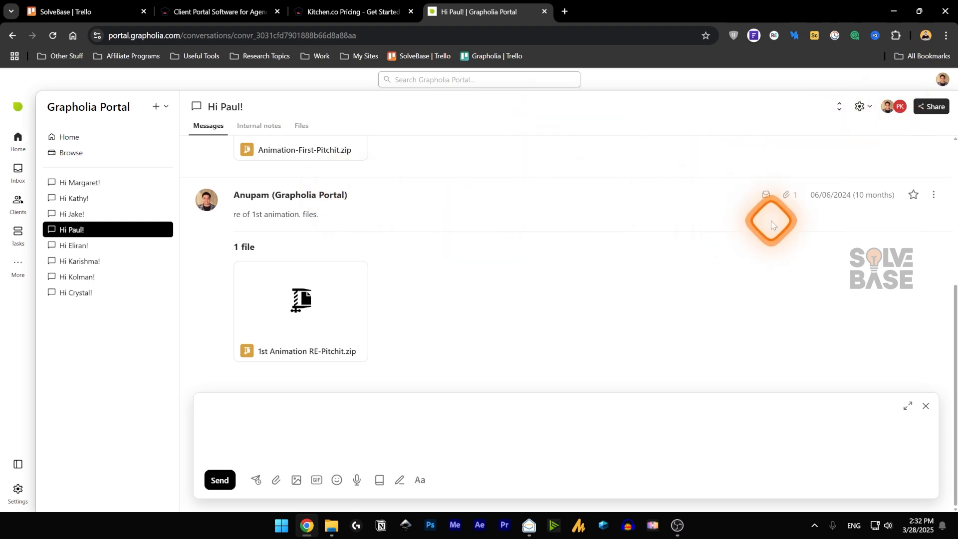
pyautogui.moveTo(767, 200)
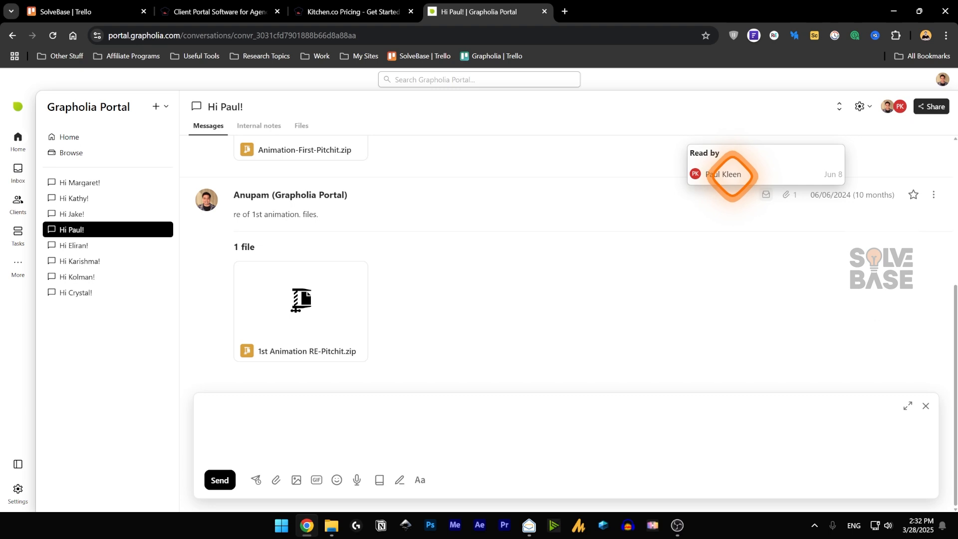
pyautogui.click(269, 128)
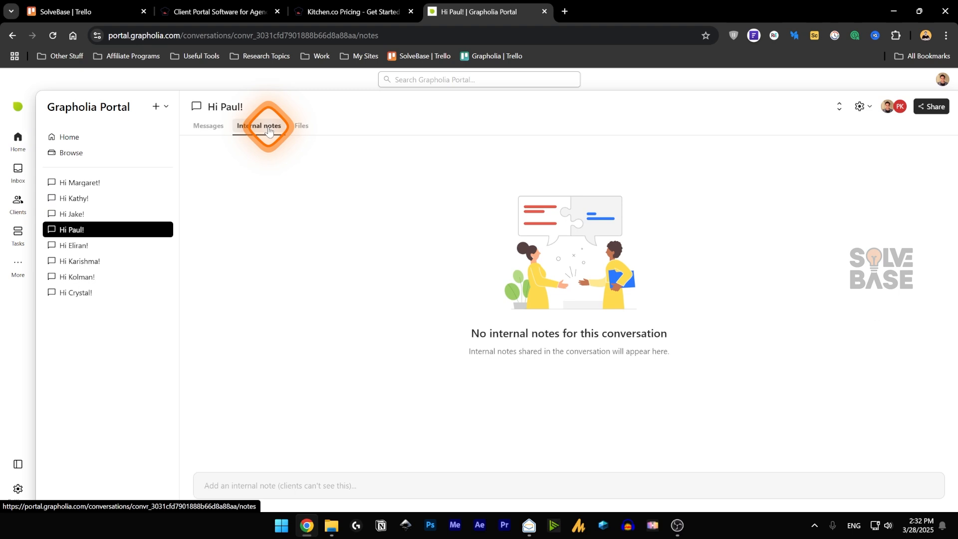
# - Toggle between Messages and Internal notes, then list the conversation's three shared zip files
pyautogui.click(215, 128)
pyautogui.click(256, 125)
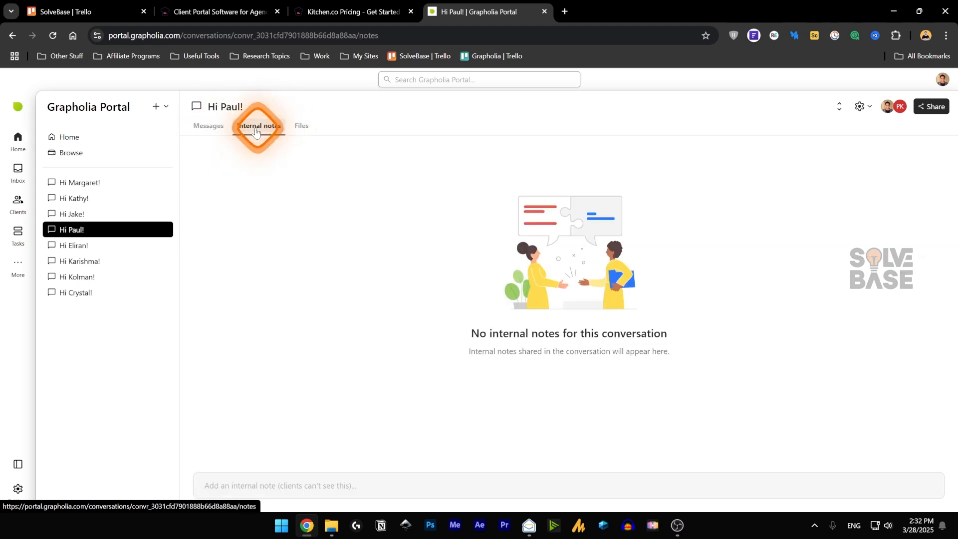
pyautogui.click(202, 129)
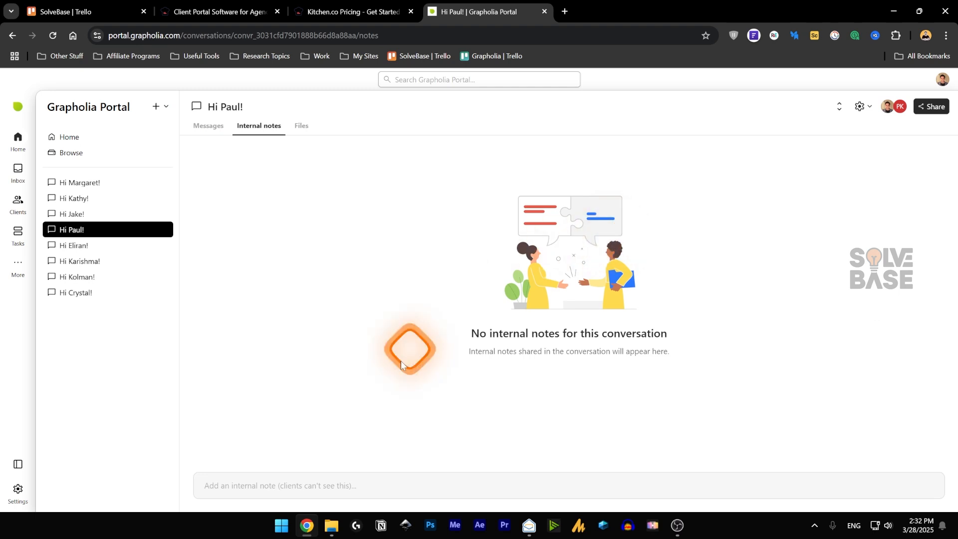
pyautogui.click(299, 127)
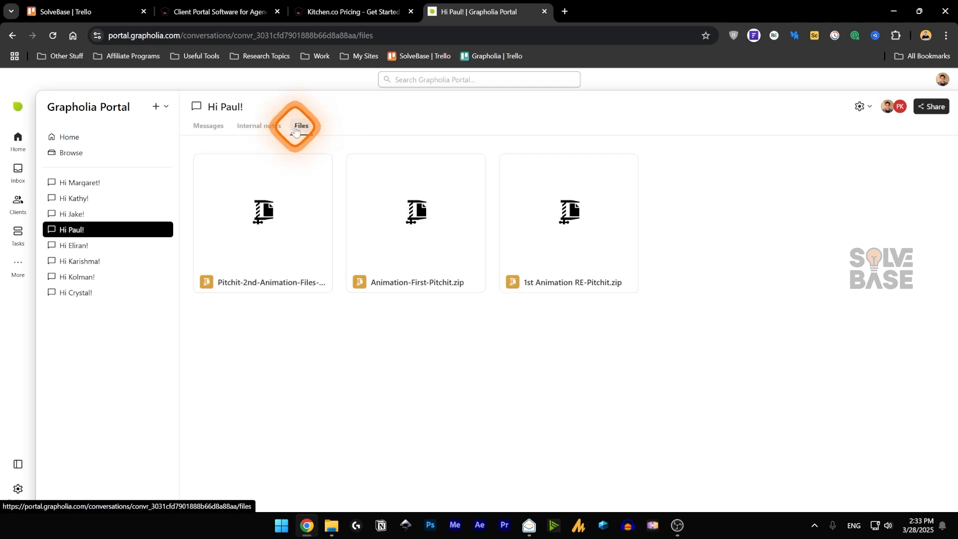
pyautogui.click(209, 126)
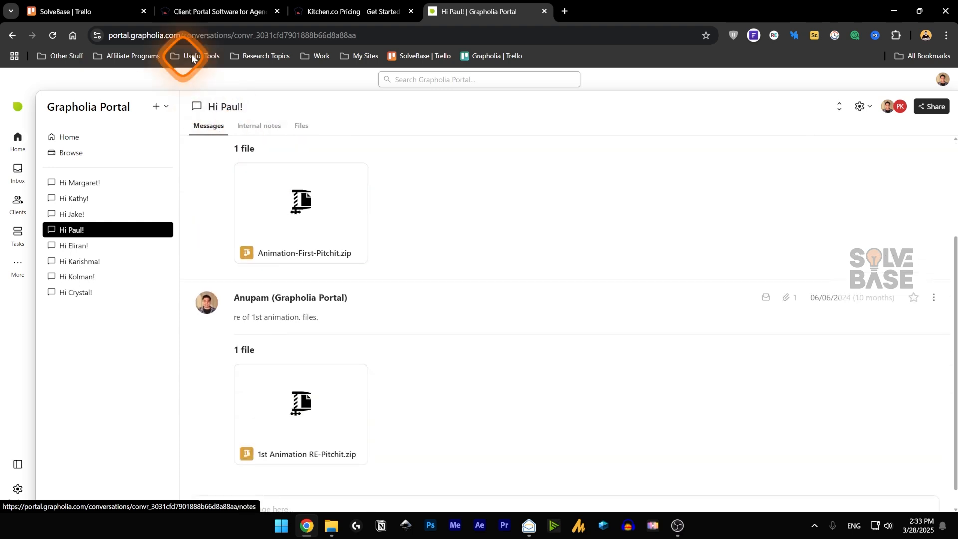
pyautogui.click(302, 127)
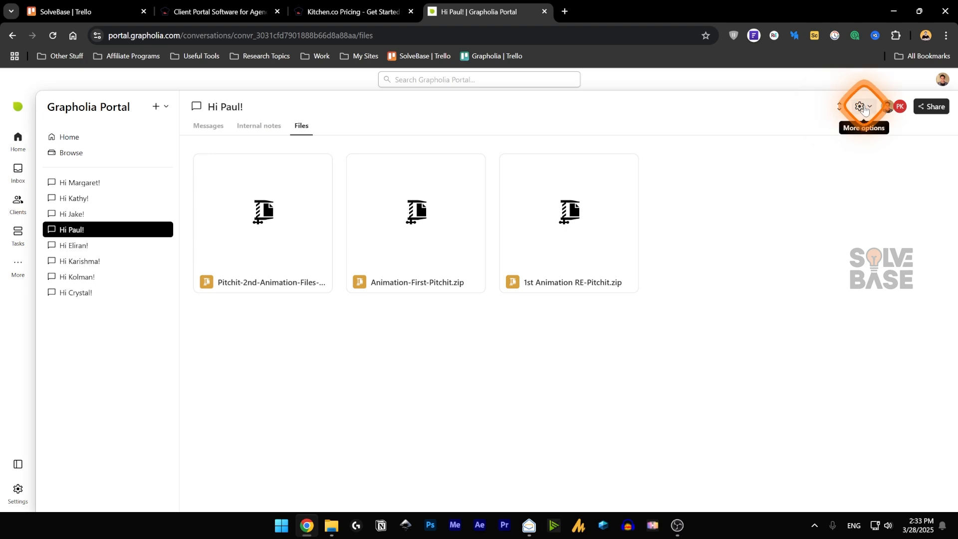
pyautogui.click(859, 106)
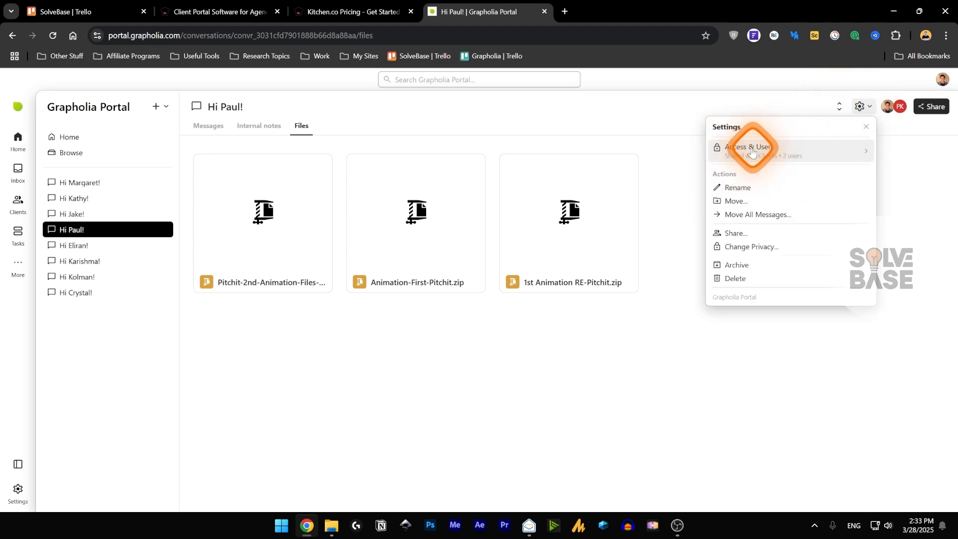
pyautogui.click(787, 152)
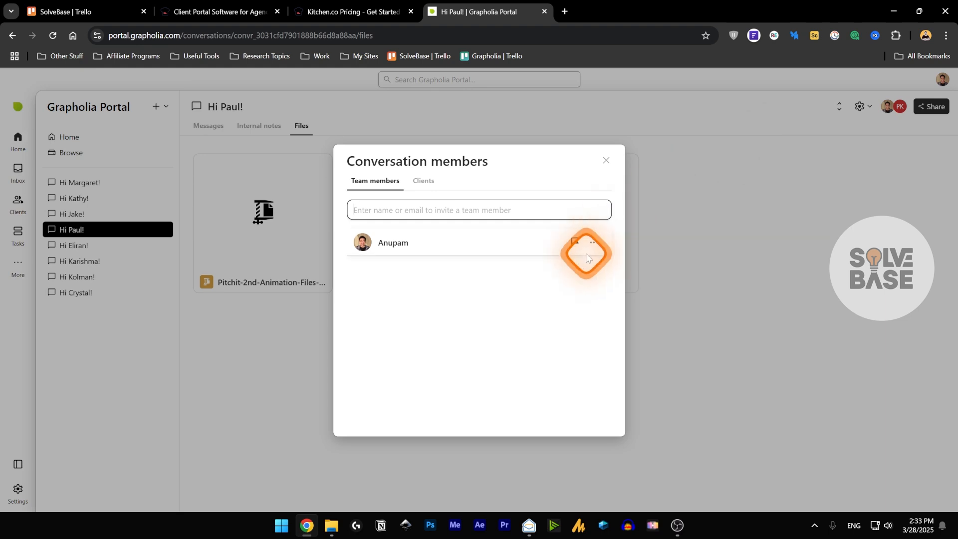
pyautogui.click(423, 181)
pyautogui.click(375, 181)
pyautogui.click(606, 160)
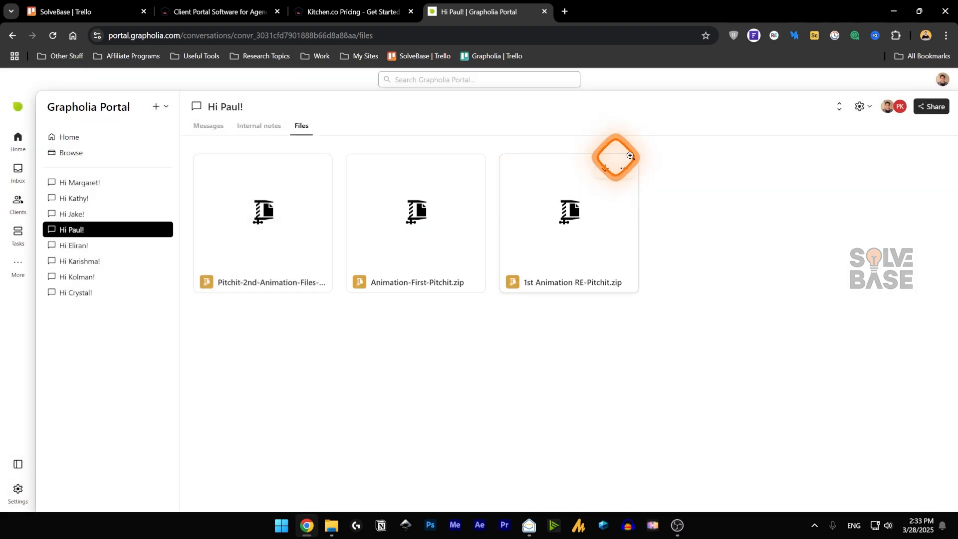
pyautogui.click(861, 106)
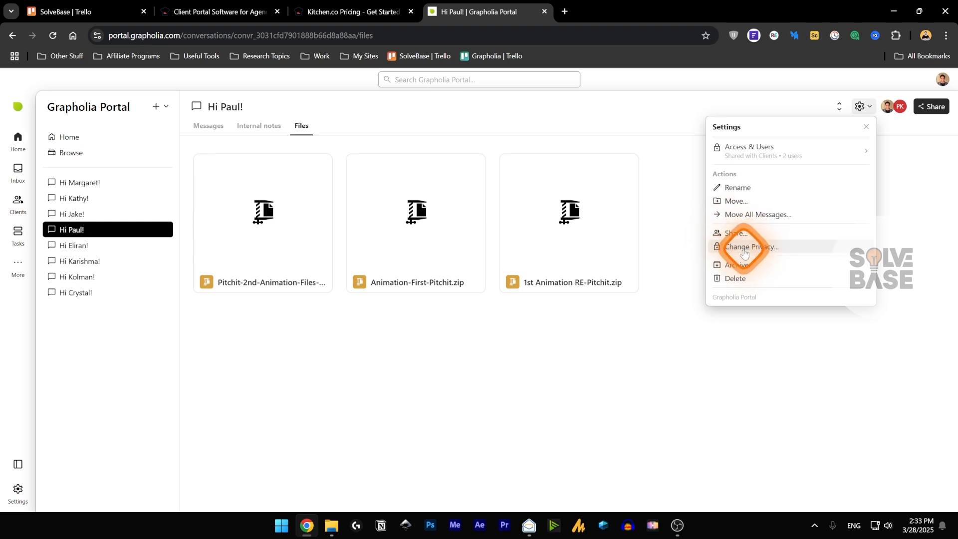
pyautogui.click(744, 247)
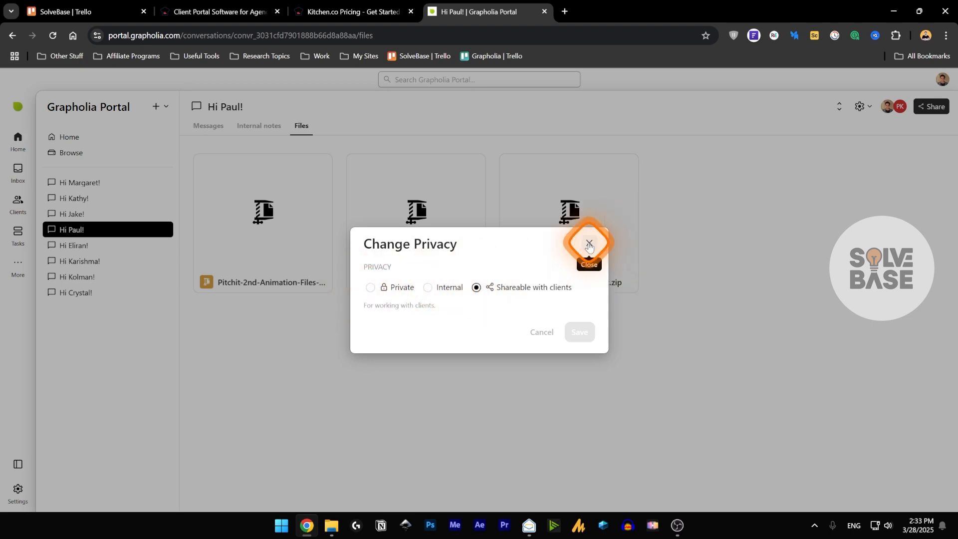
pyautogui.click(589, 243)
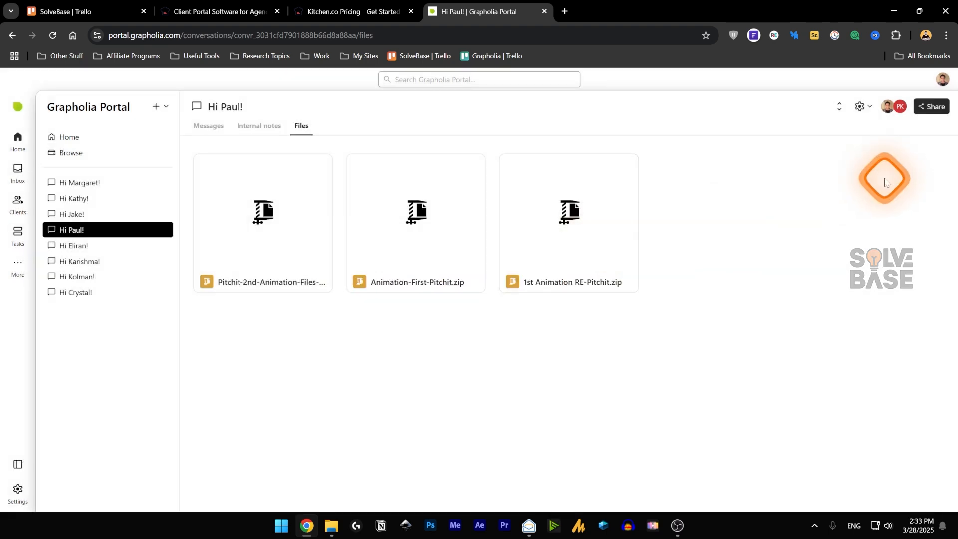
pyautogui.click(924, 109)
pyautogui.click(690, 269)
pyautogui.click(859, 107)
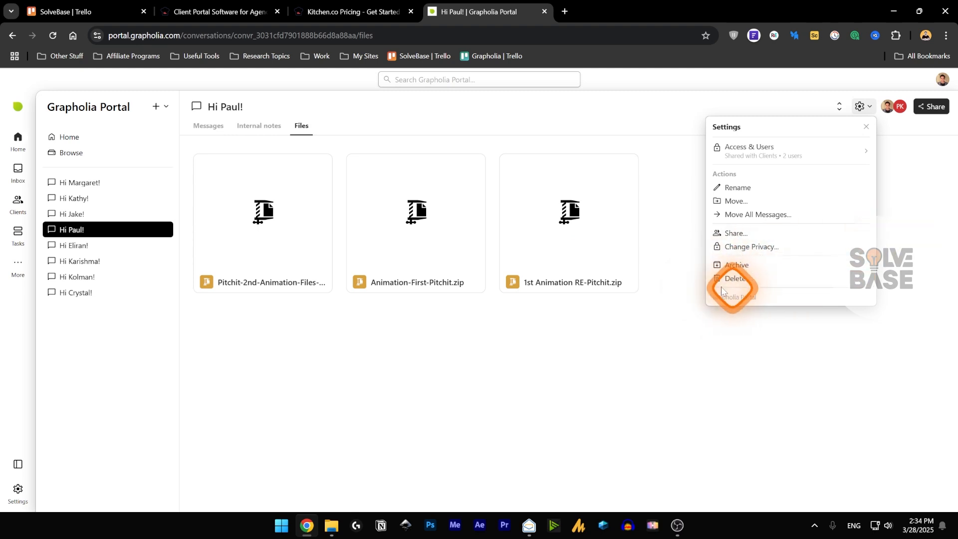
pyautogui.click(936, 167)
pyautogui.click(931, 106)
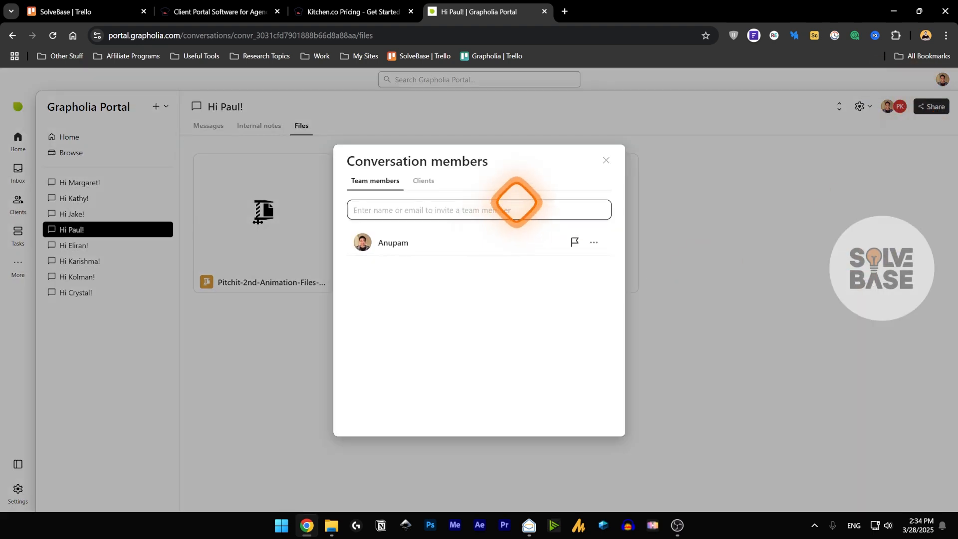
pyautogui.click(626, 164)
pyautogui.click(858, 106)
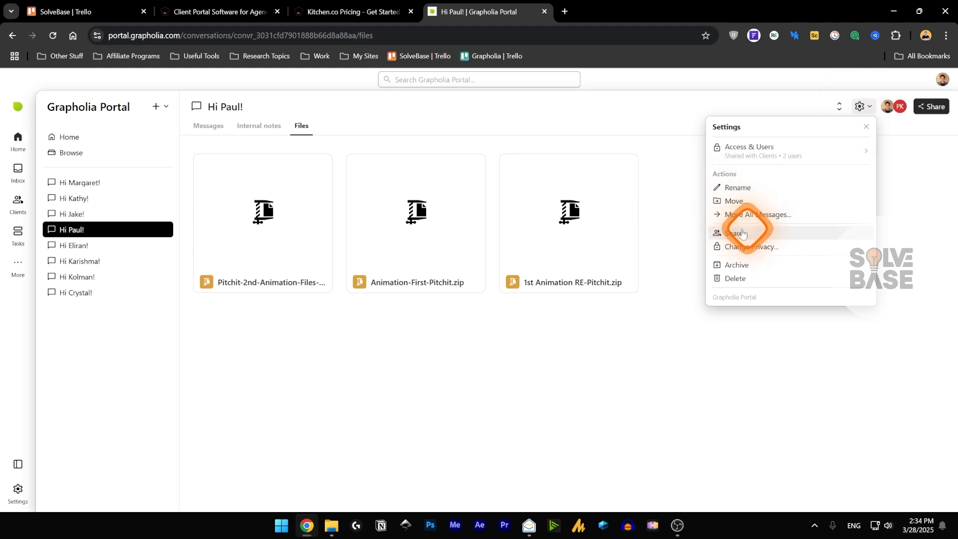
pyautogui.click(947, 113)
pyautogui.click(932, 107)
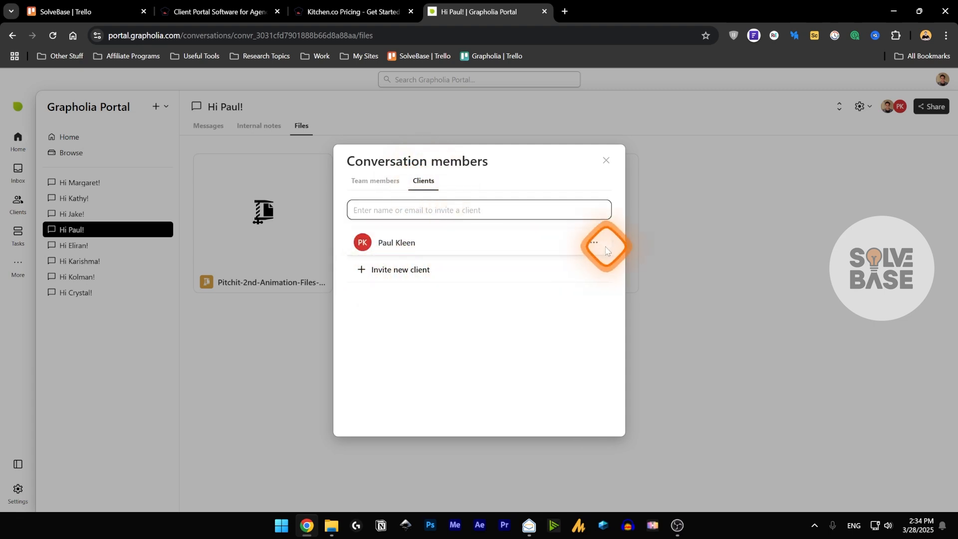
pyautogui.click(605, 248)
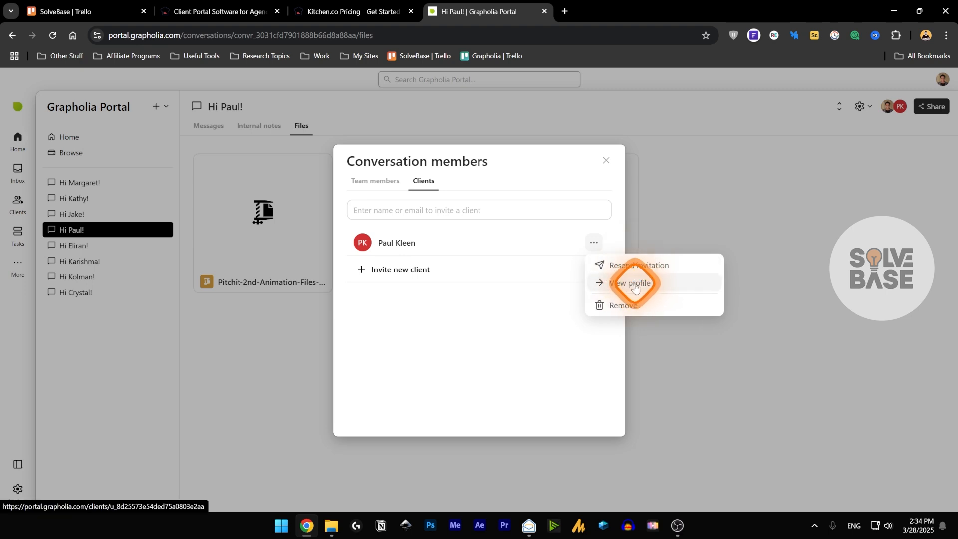
pyautogui.click(607, 160)
pyautogui.click(606, 160)
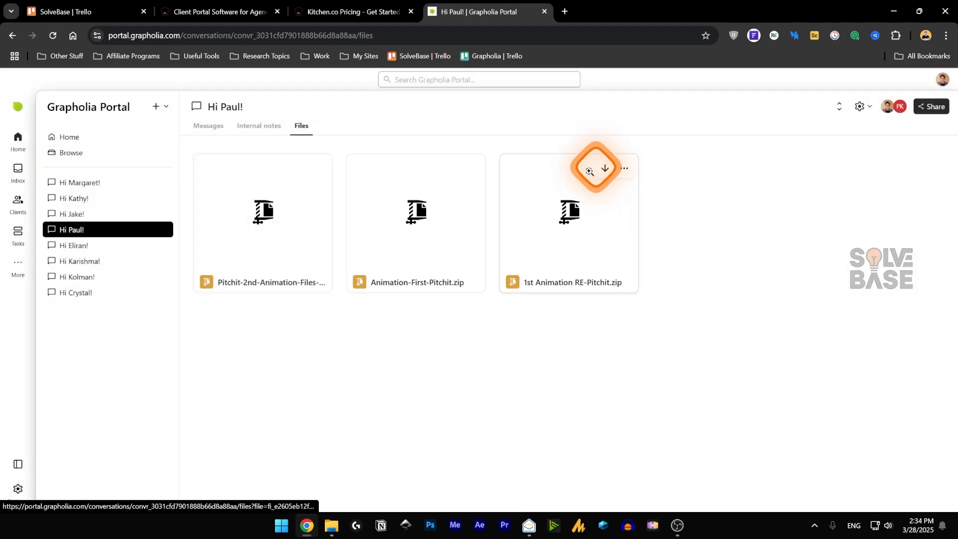
pyautogui.click(927, 106)
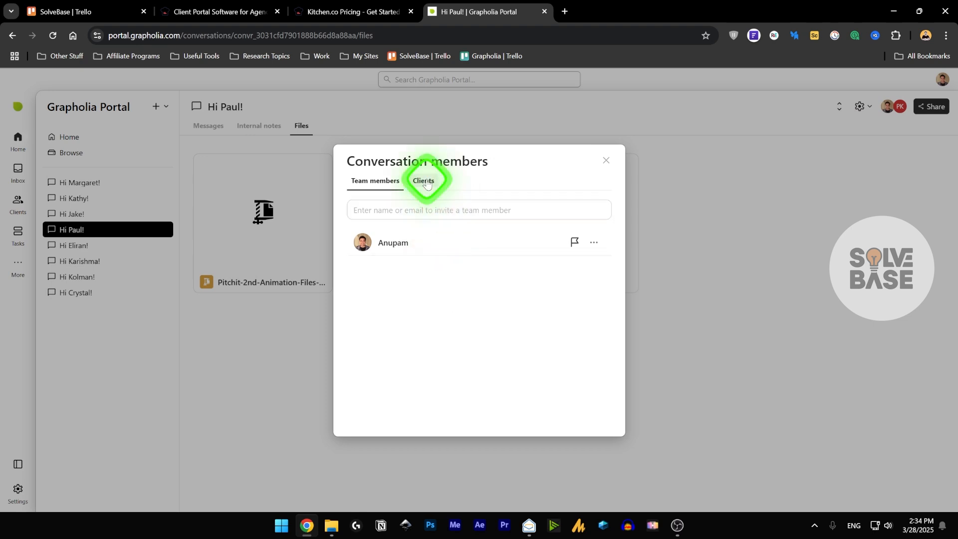
pyautogui.click(426, 184)
pyautogui.click(387, 207)
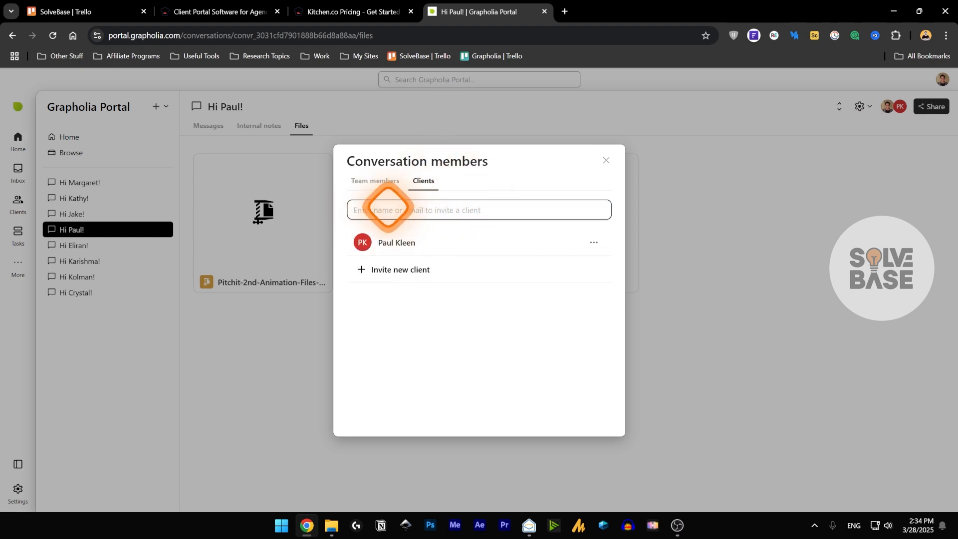
pyautogui.click(606, 160)
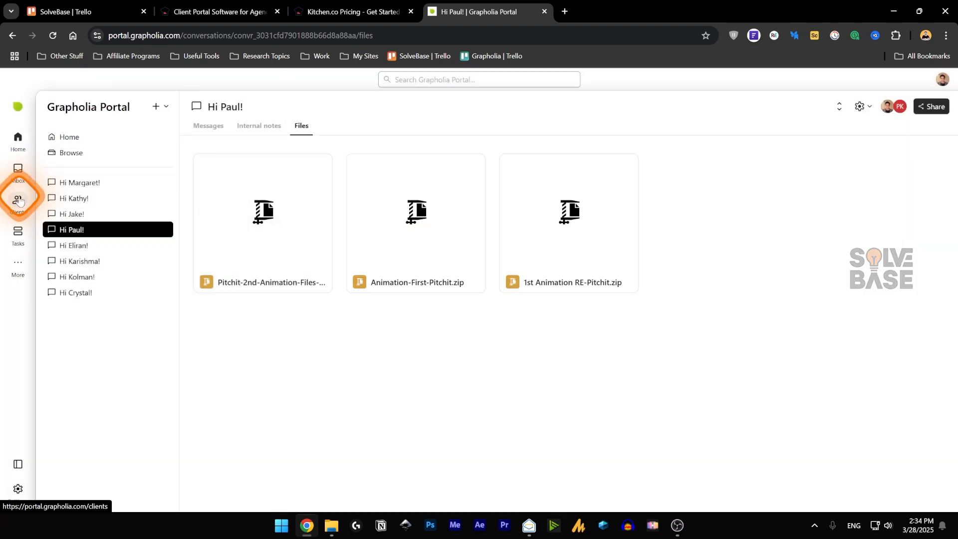
# - Open the Clients list, then start a new client form with English and no password, and abandon it
pyautogui.click(20, 200)
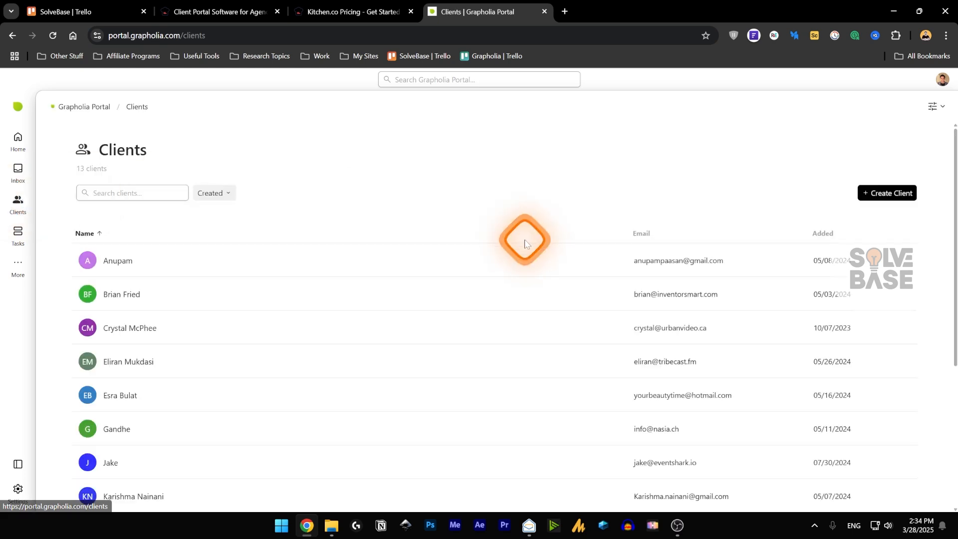
pyautogui.scroll(-2, 438, 316)
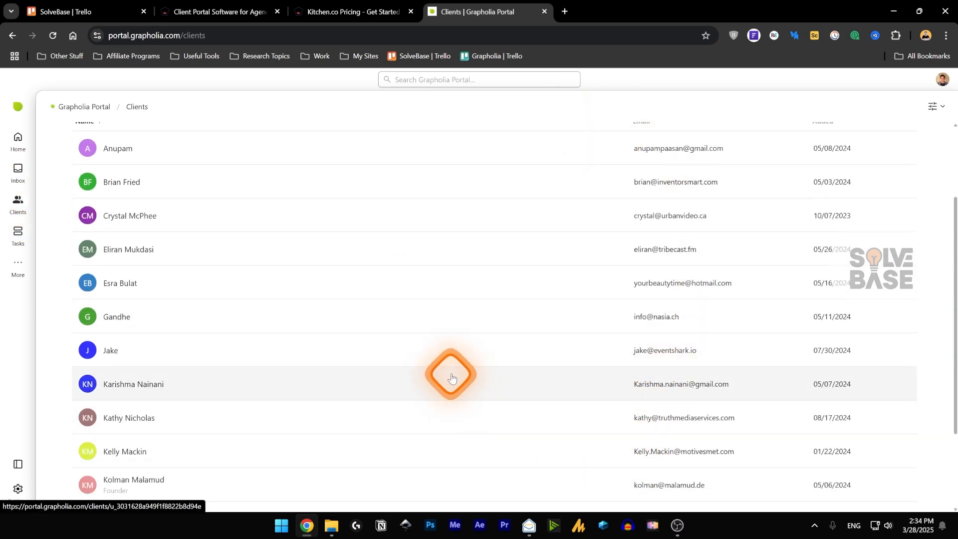
pyautogui.scroll(2, 448, 375)
pyautogui.click(882, 190)
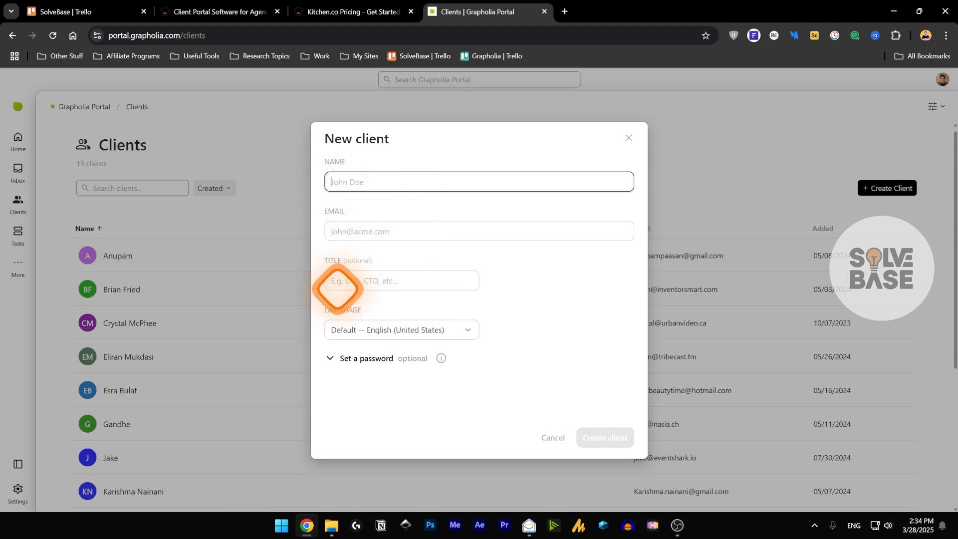
pyautogui.click(387, 331)
pyautogui.click(332, 357)
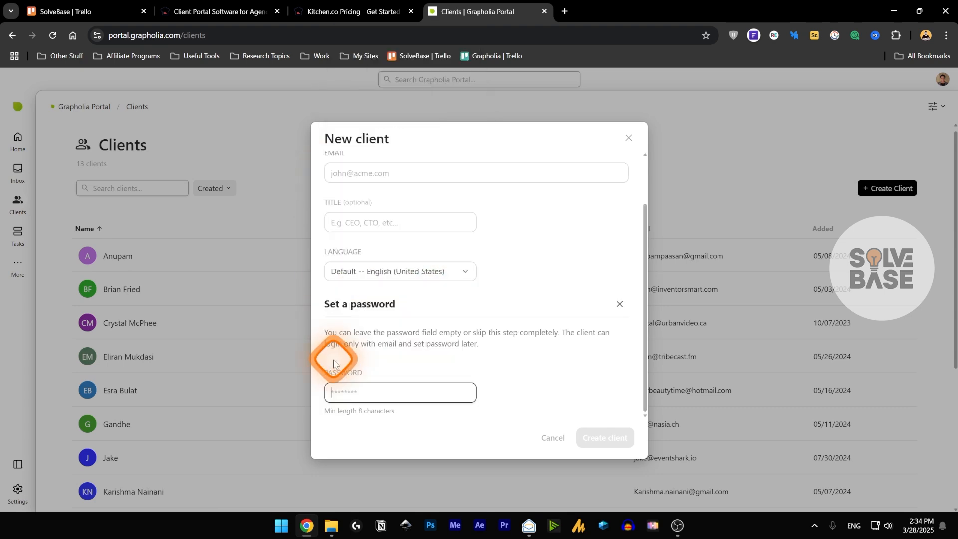
pyautogui.click(383, 394)
pyautogui.click(619, 303)
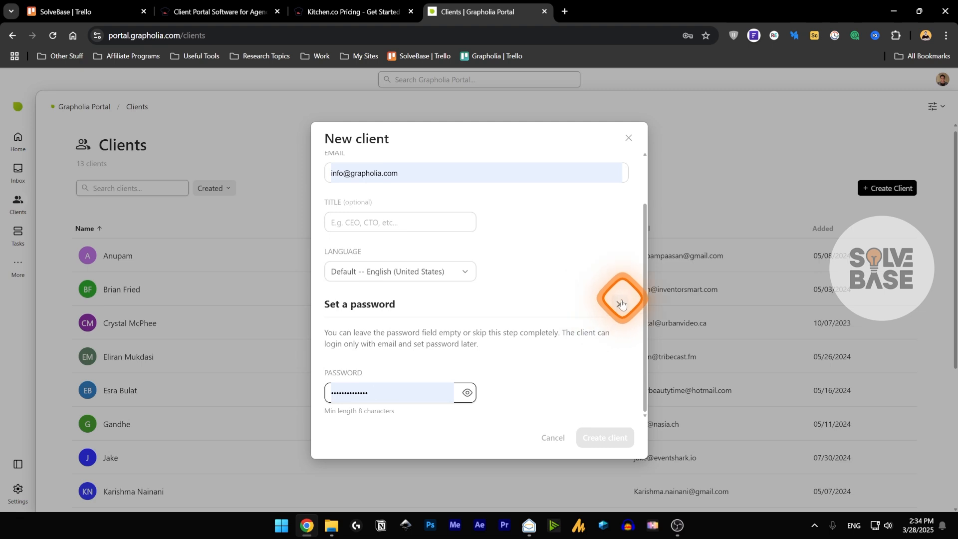
pyautogui.click(13, 235)
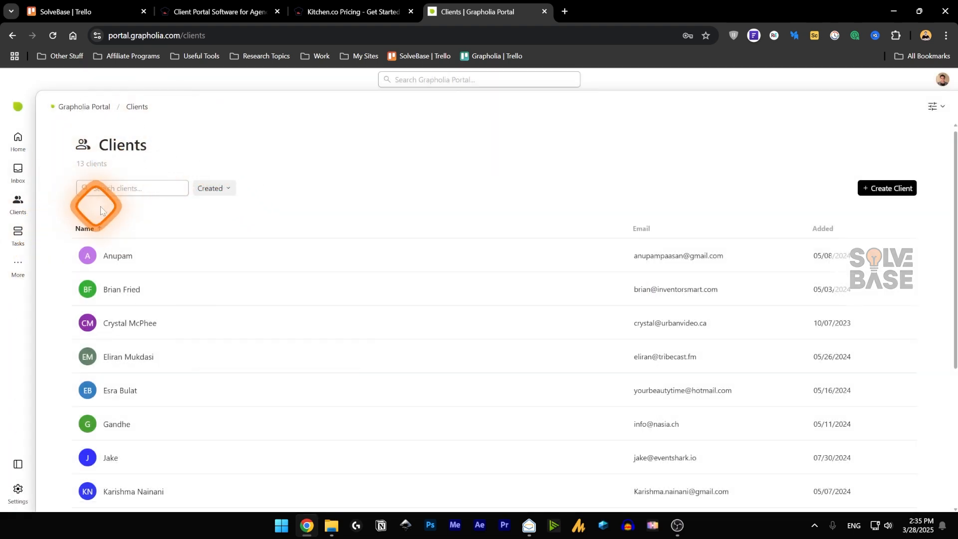
# - Try the compact client layout, revert to the regular List layout, and close the options
pyautogui.click(933, 106)
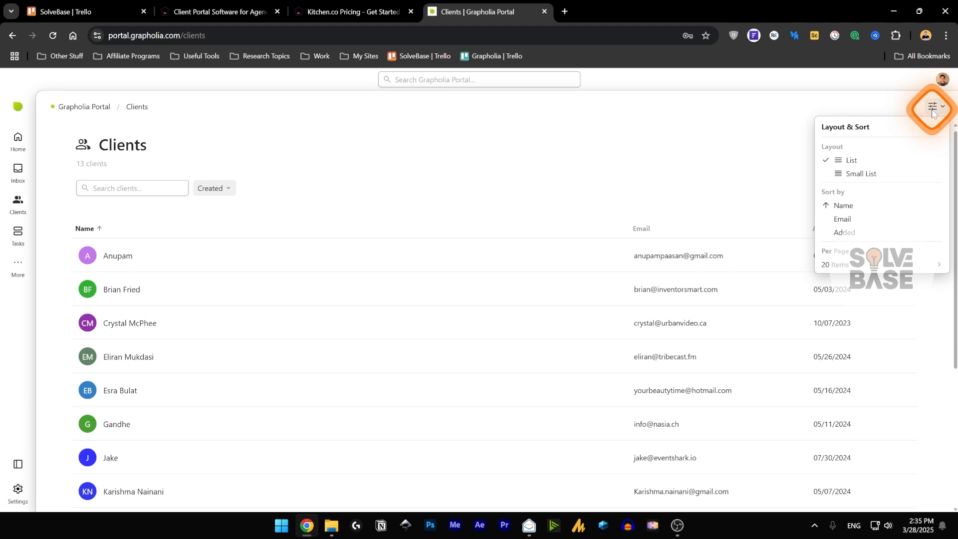
pyautogui.click(859, 173)
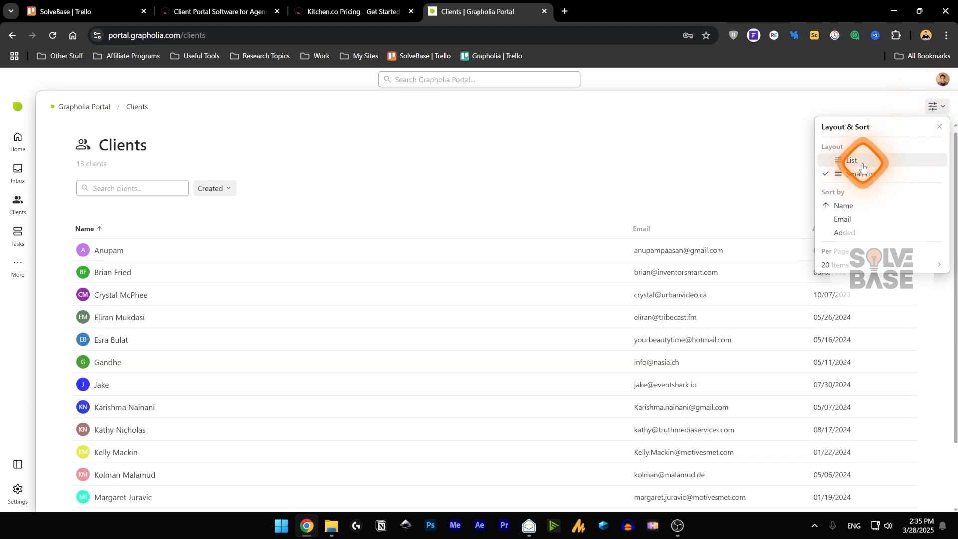
pyautogui.click(865, 160)
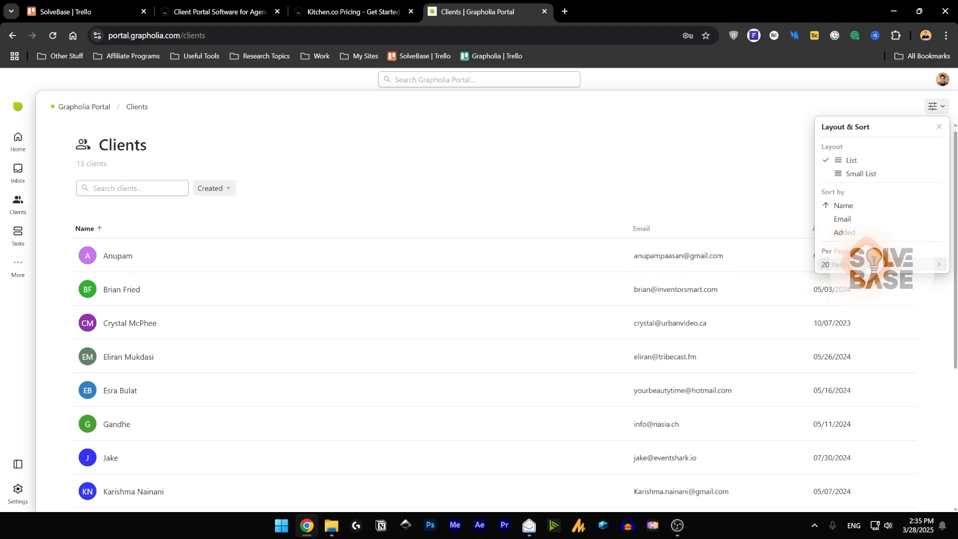
pyautogui.click(583, 204)
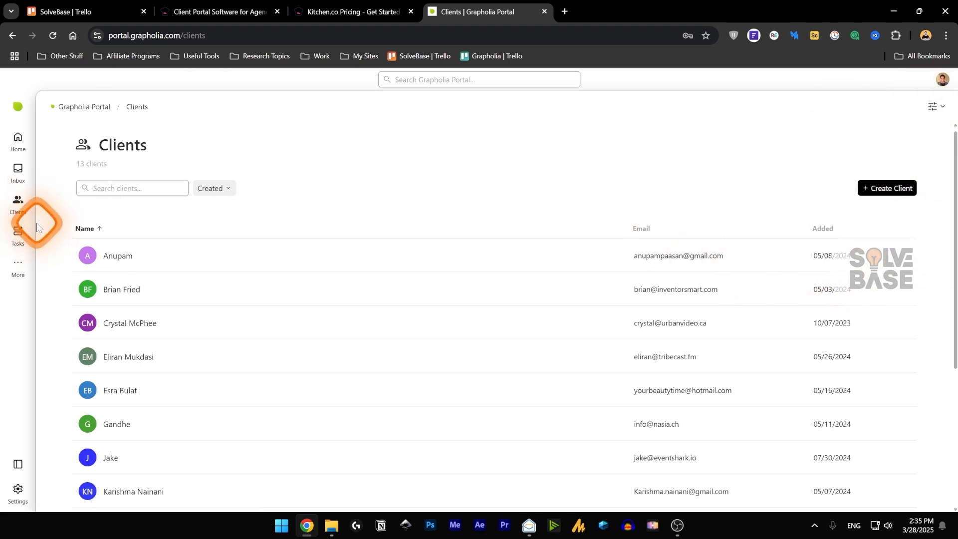
# - From Home's + Create menu, save a board named New Board with Private access
pyautogui.click(18, 235)
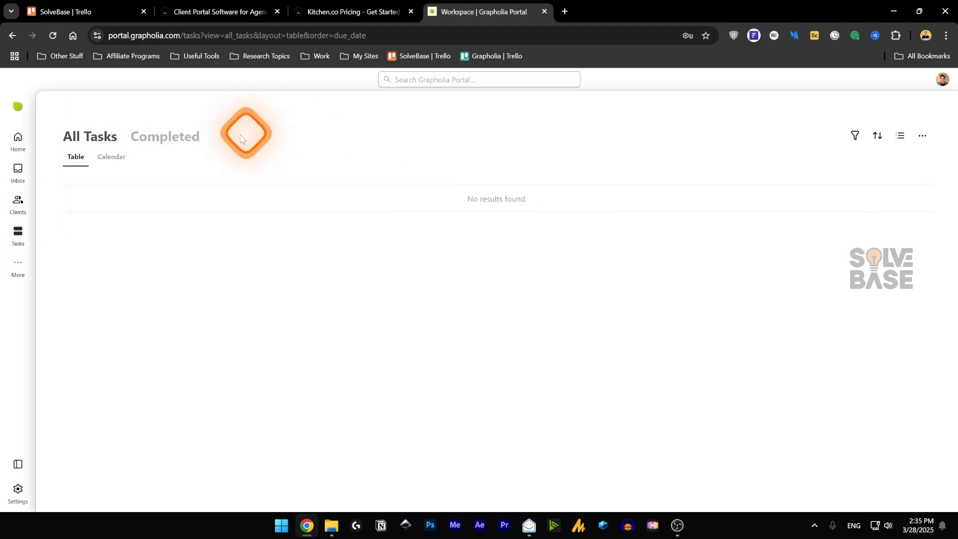
pyautogui.click(18, 141)
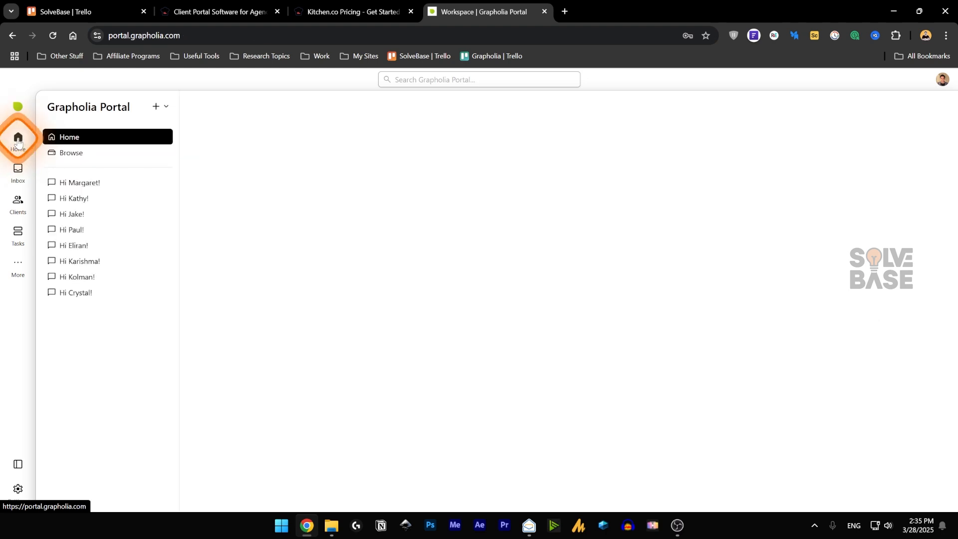
pyautogui.click(166, 107)
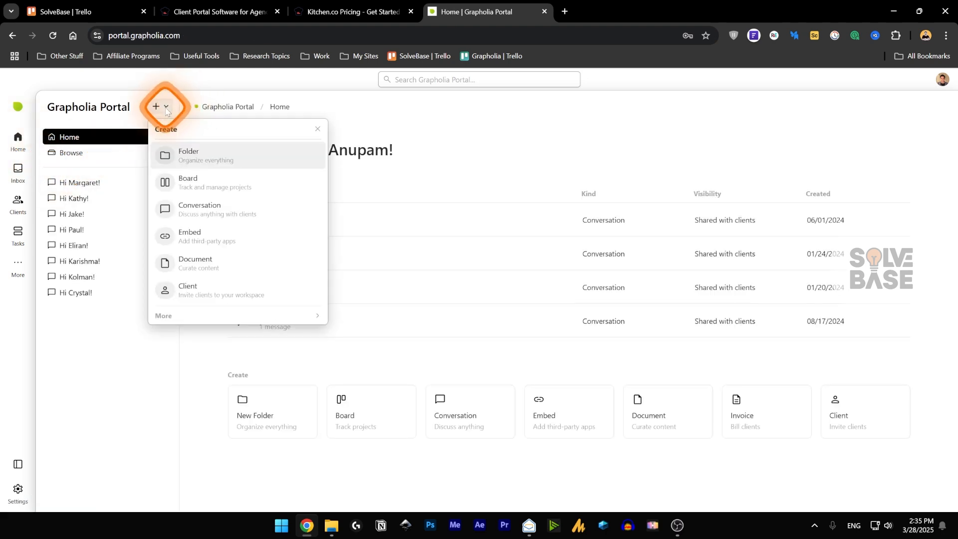
pyautogui.click(215, 188)
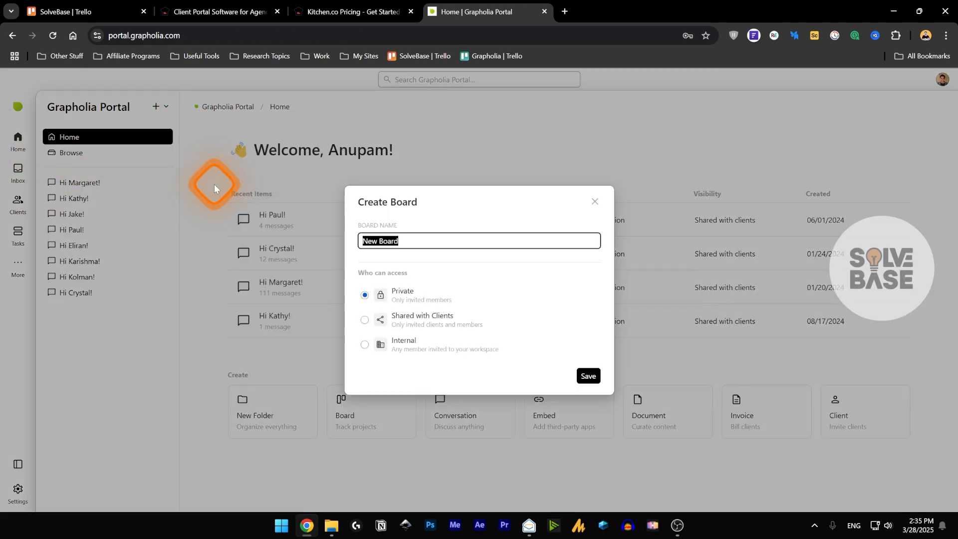
pyautogui.click(588, 374)
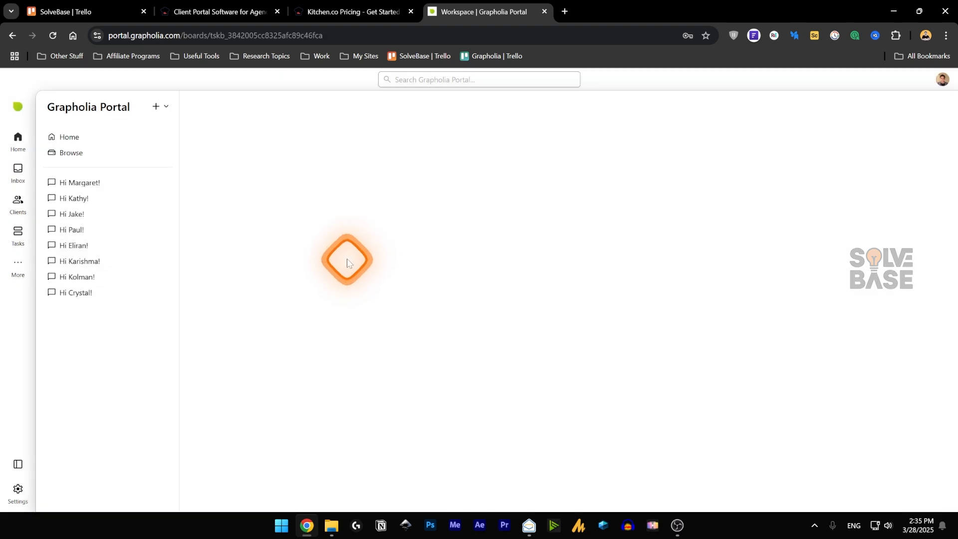
# - Add a TEST card to New Board's Open column and view it in All Tasks
pyautogui.click(234, 176)
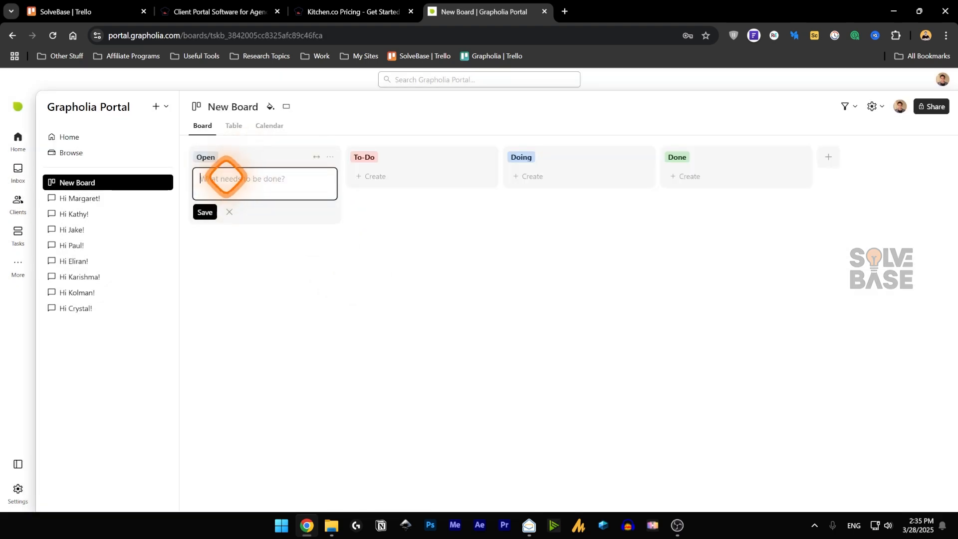
pyautogui.write('T')
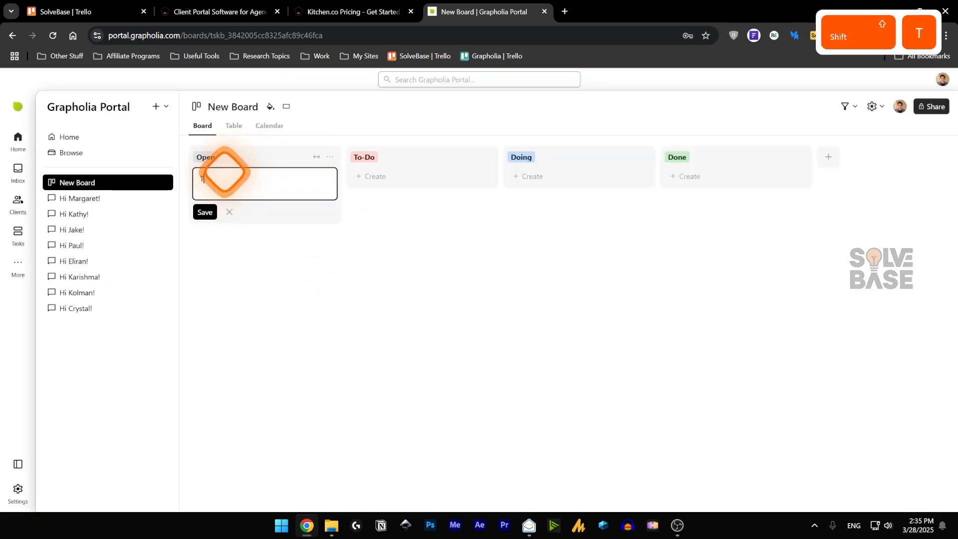
pyautogui.write('EST')
pyautogui.click(205, 212)
pyautogui.click(267, 297)
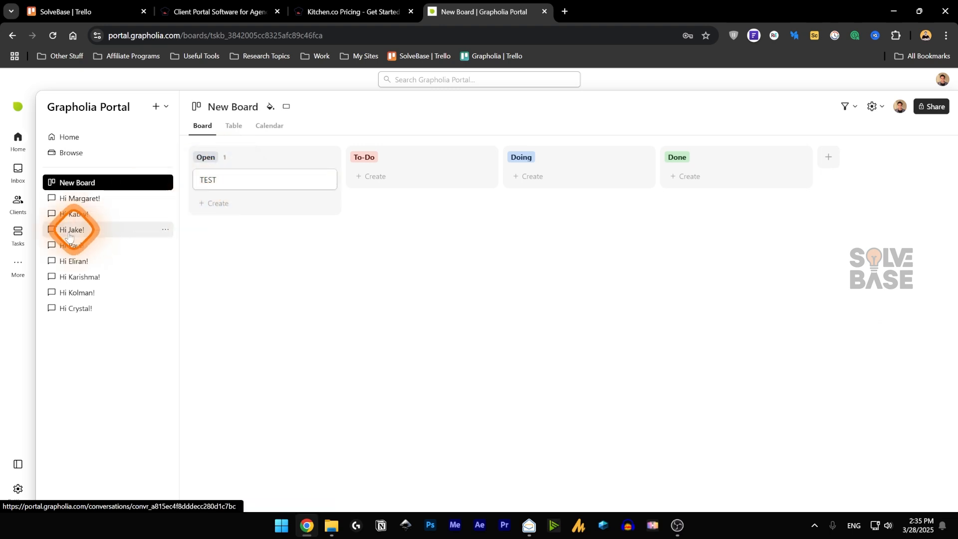
pyautogui.click(16, 234)
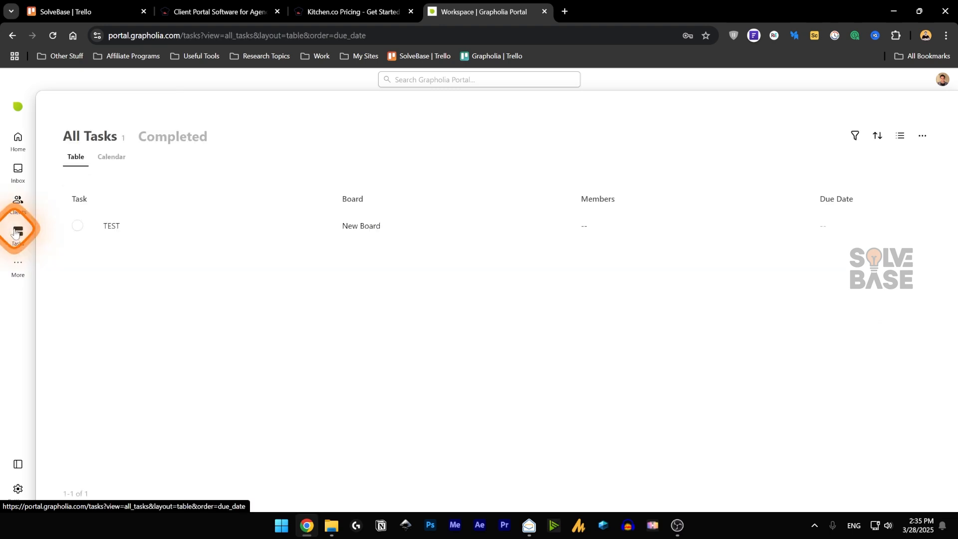
# - Open New Board from Home and try dragging the TEST card, leaving it in Open
pyautogui.click(18, 139)
pyautogui.click(284, 214)
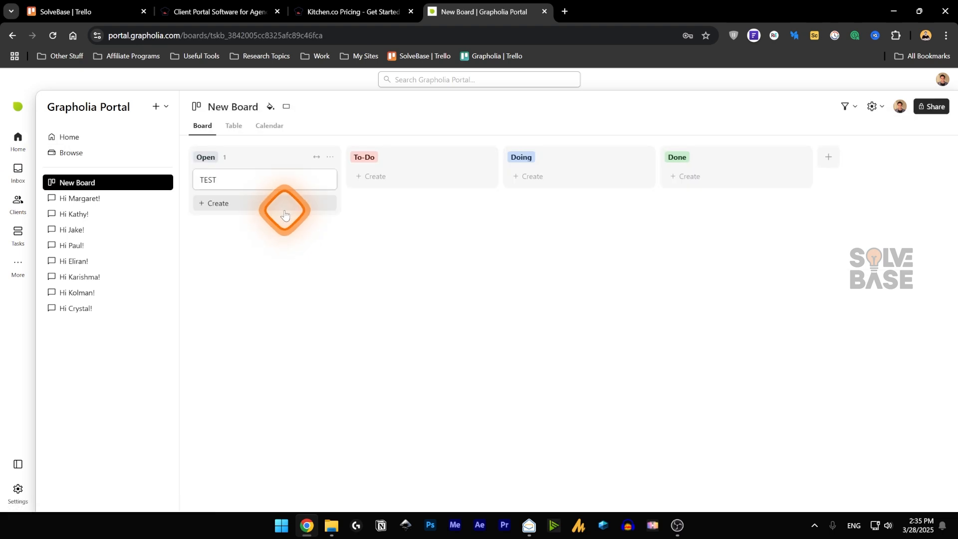
pyautogui.moveTo(226, 182)
pyautogui.mouseDown()
pyautogui.moveTo(248, 184)
pyautogui.moveTo(229, 184)
pyautogui.mouseUp()
pyautogui.click(18, 233)
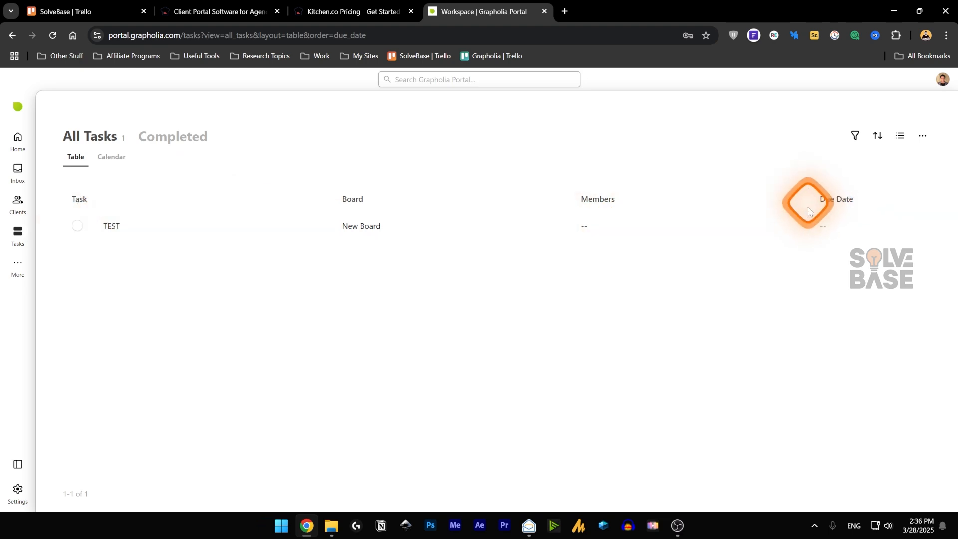
# - View tasks in the Calendar layout, then show only completed tasks
pyautogui.click(110, 156)
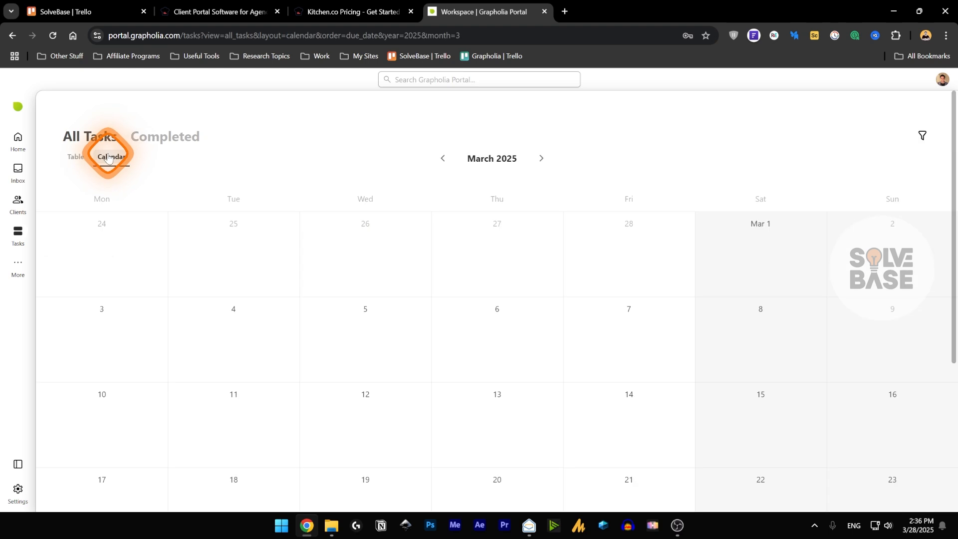
pyautogui.scroll(-5, 385, 246)
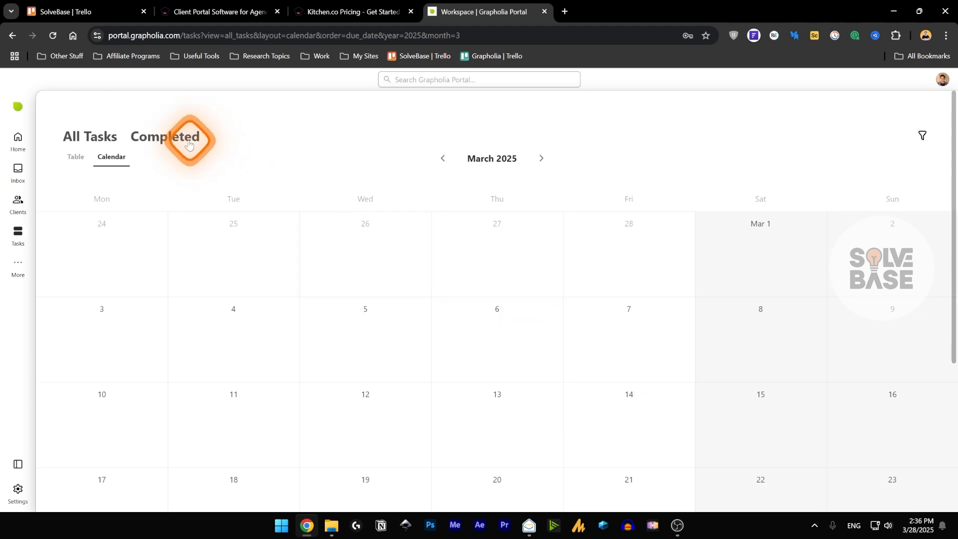
pyautogui.click(167, 101)
pyautogui.scroll(-4, 511, 299)
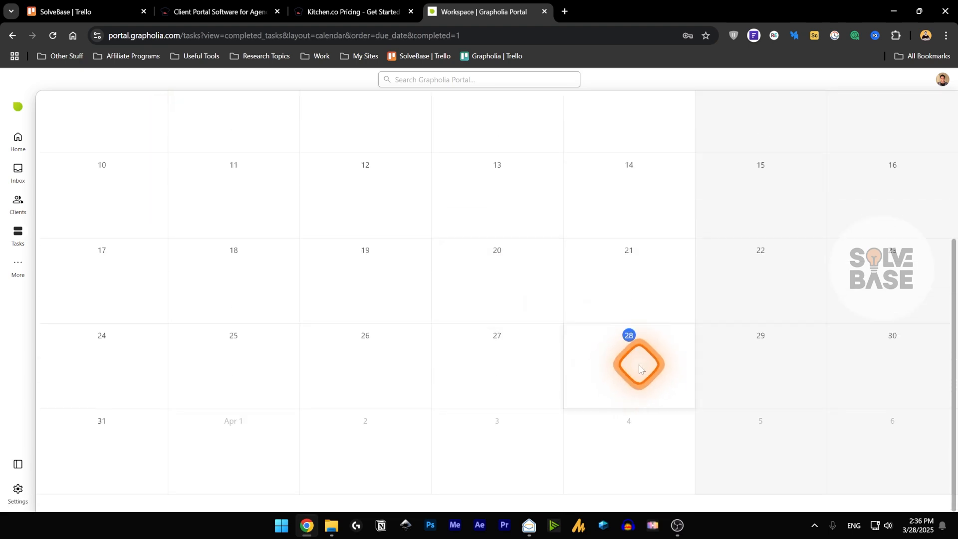
pyautogui.scroll(5, 707, 348)
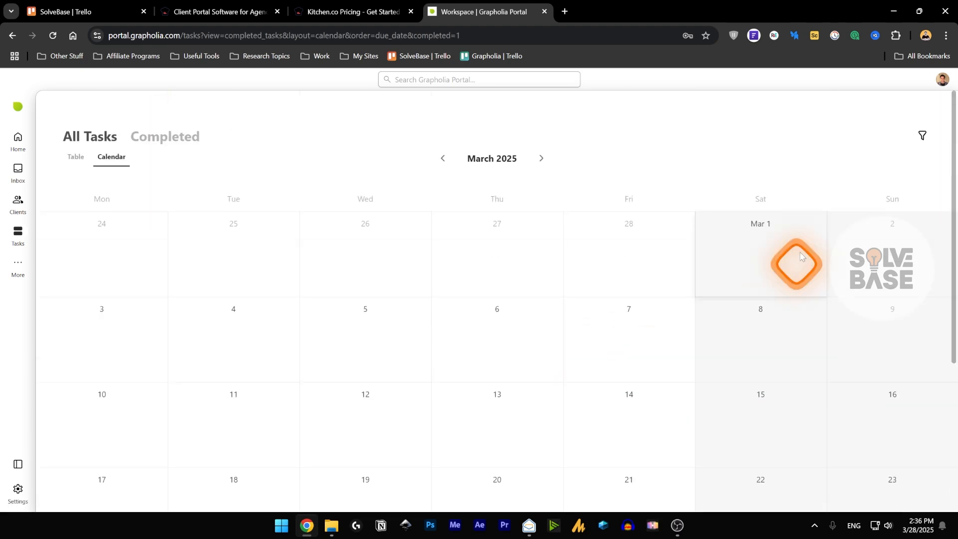
# - Toggle the task filter options and the Assignee filter, returning to the table view
pyautogui.click(922, 139)
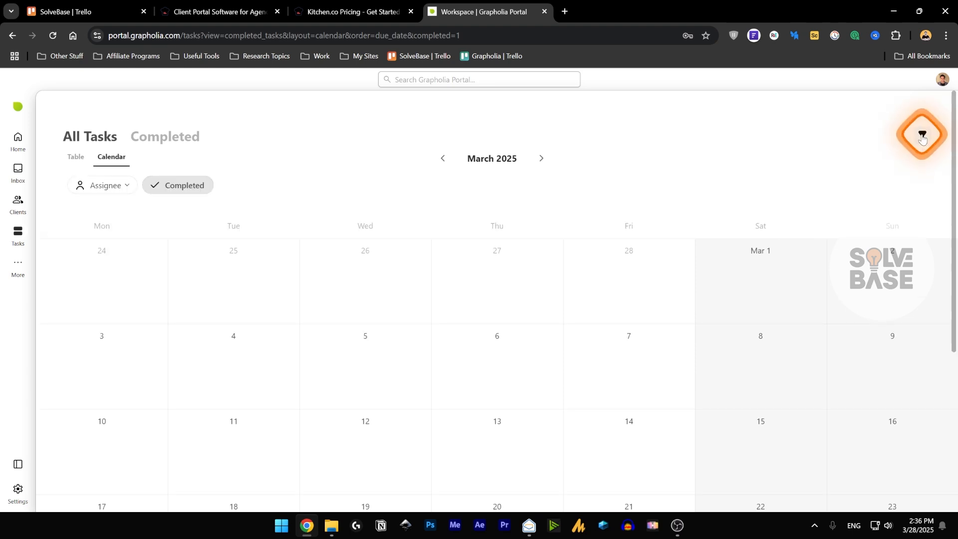
pyautogui.click(111, 185)
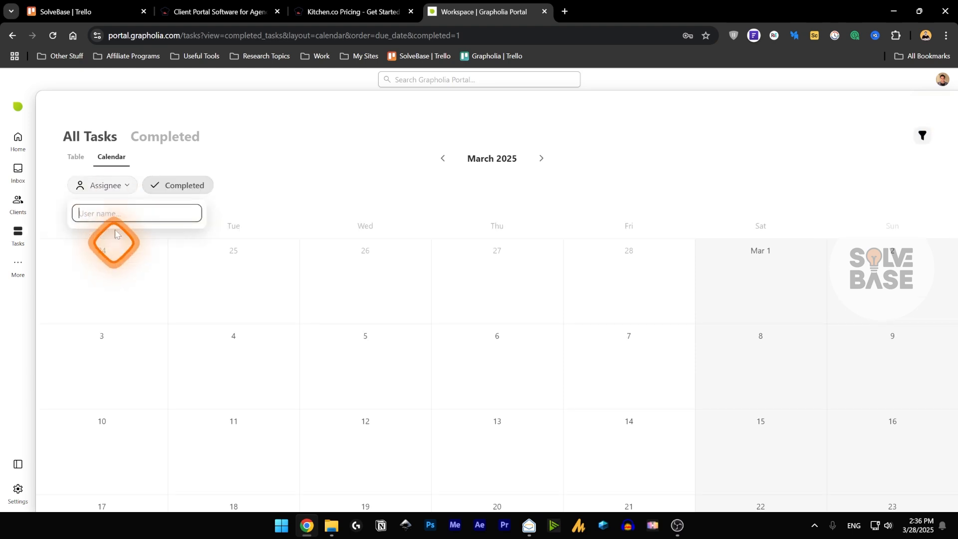
pyautogui.click(113, 184)
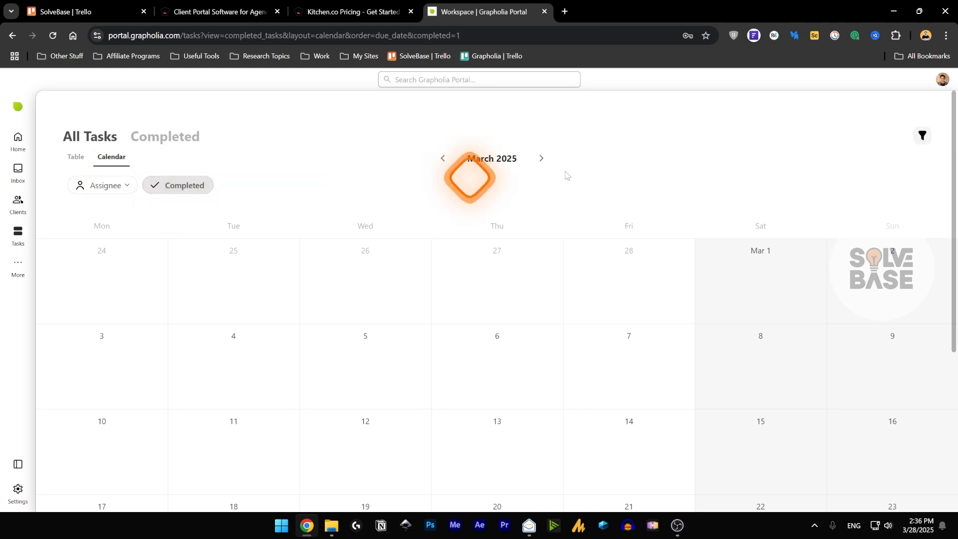
pyautogui.click(926, 135)
pyautogui.click(924, 136)
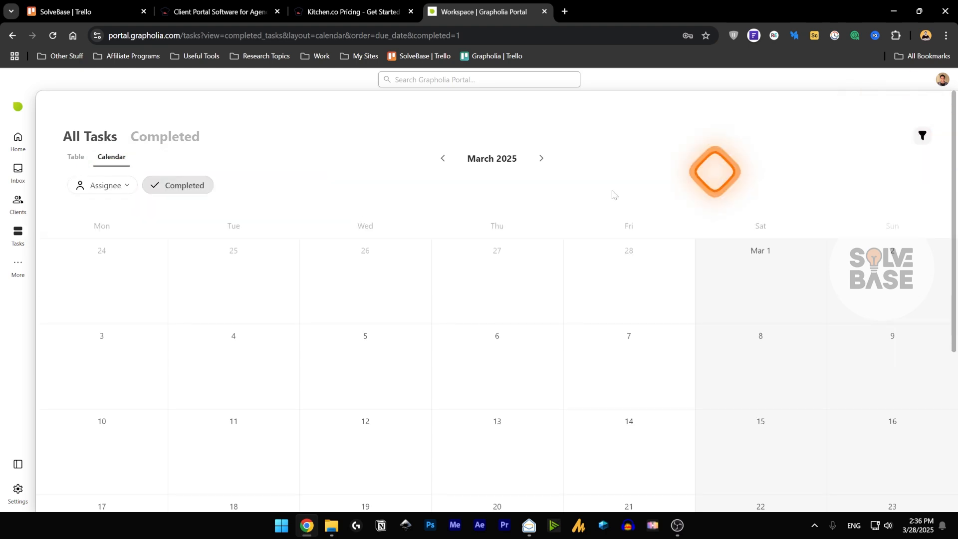
pyautogui.click(132, 184)
pyautogui.click(286, 160)
pyautogui.click(18, 263)
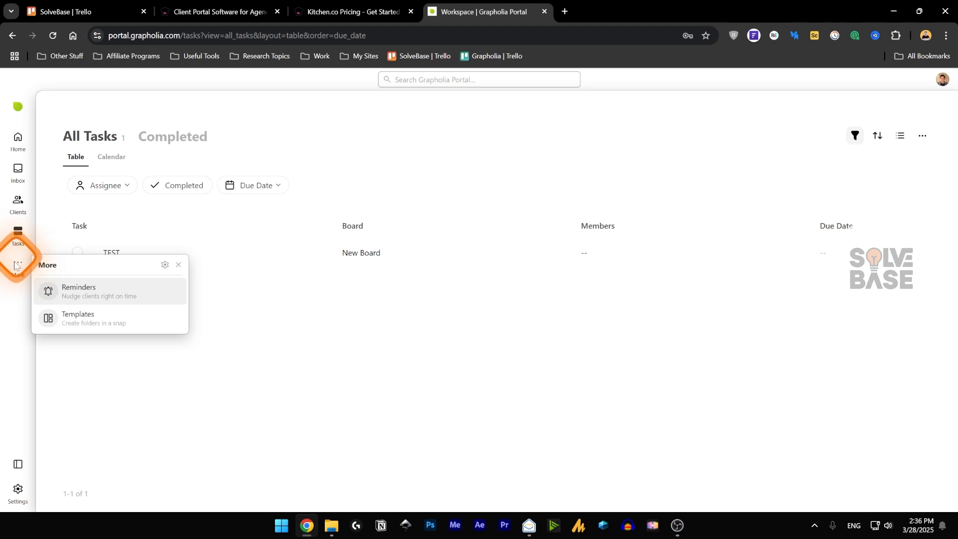
# - Tick Reminders and Templates in Navigation Preferences to show them in the sidebar
pyautogui.click(165, 269)
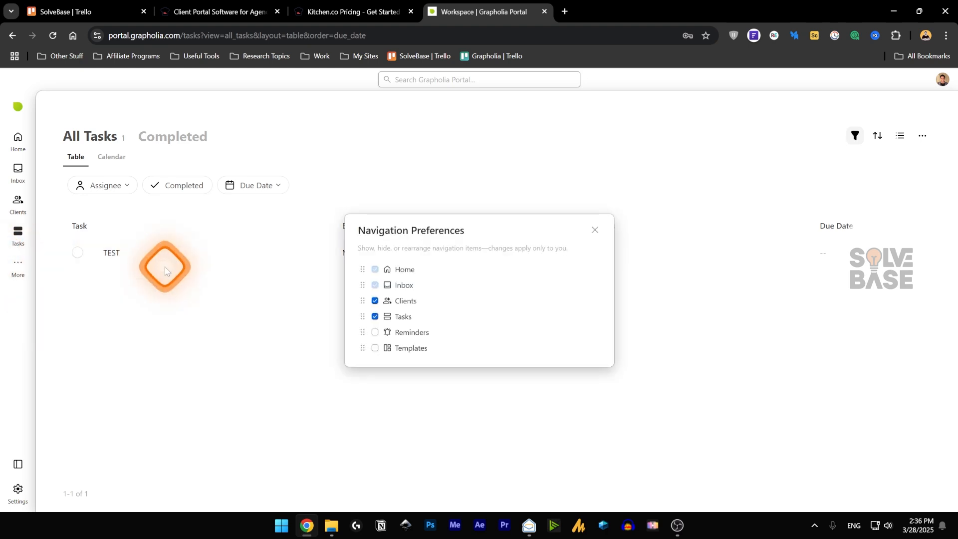
pyautogui.click(409, 285)
pyautogui.click(368, 333)
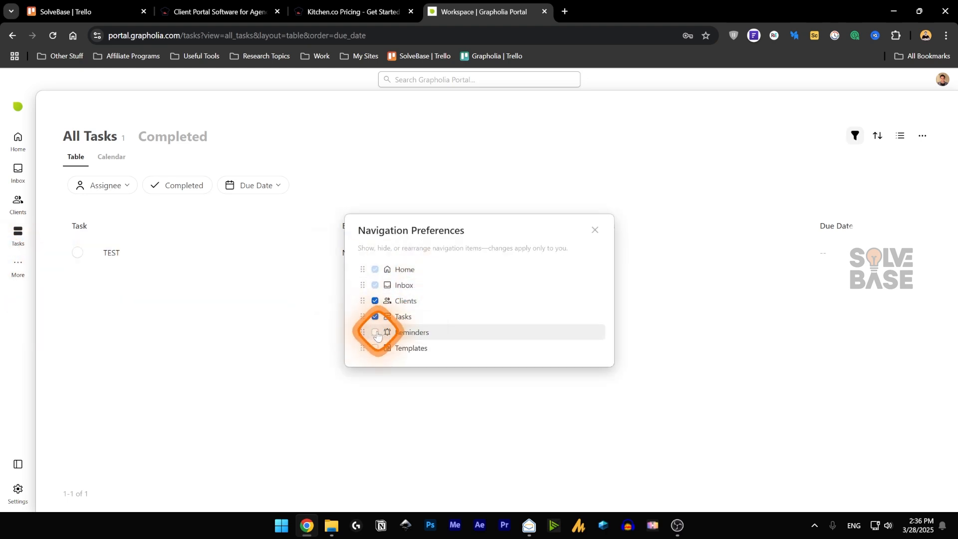
pyautogui.click(376, 348)
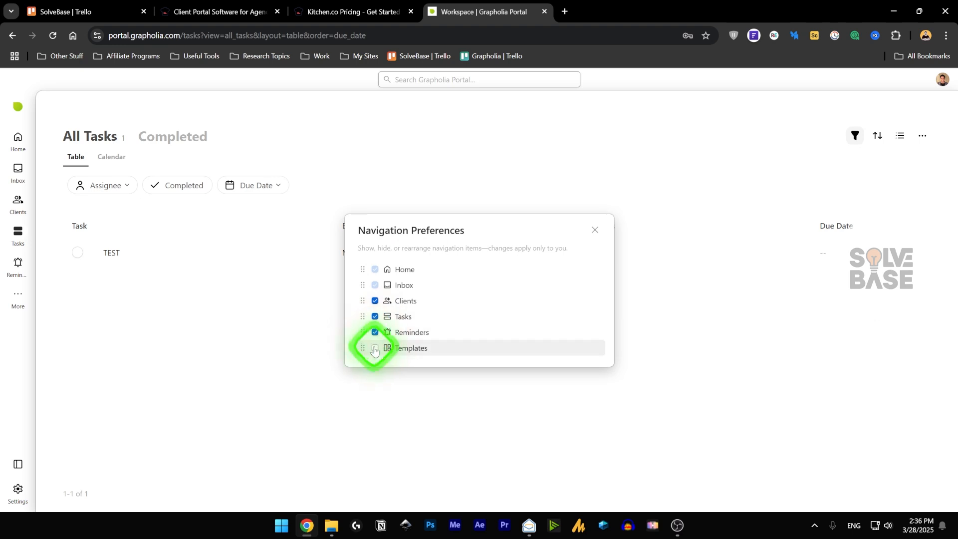
pyautogui.click(594, 230)
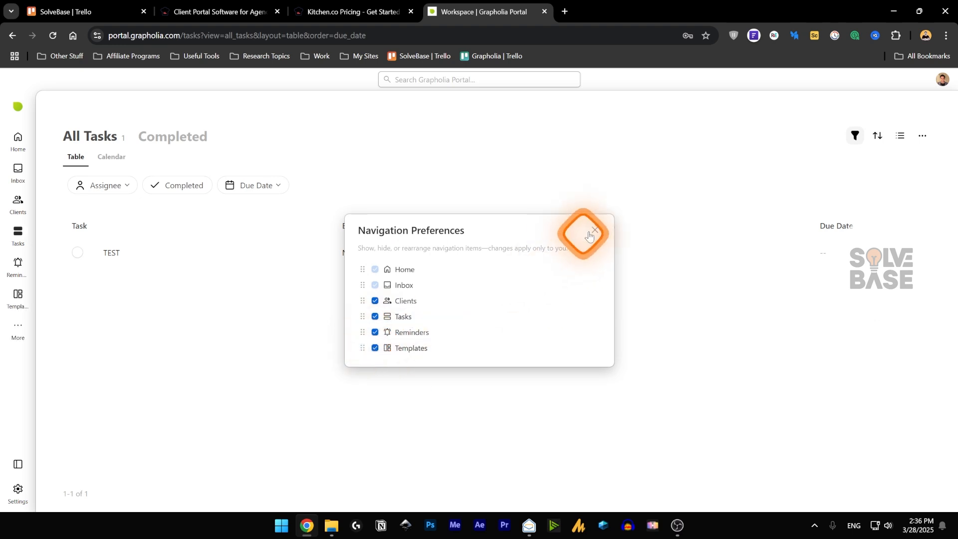
# - Take Templates back out of the sidebar, then open the empty Reminders page
pyautogui.click(16, 329)
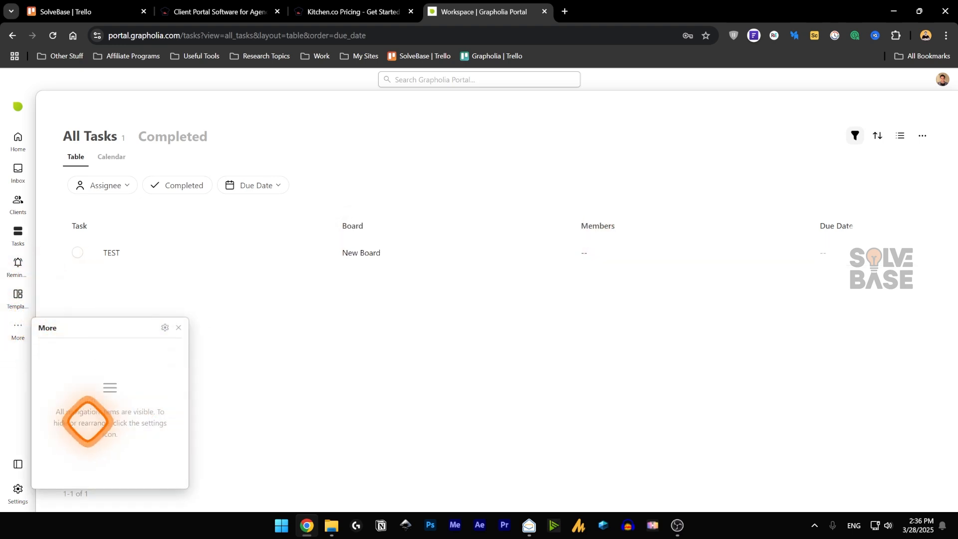
pyautogui.click(165, 329)
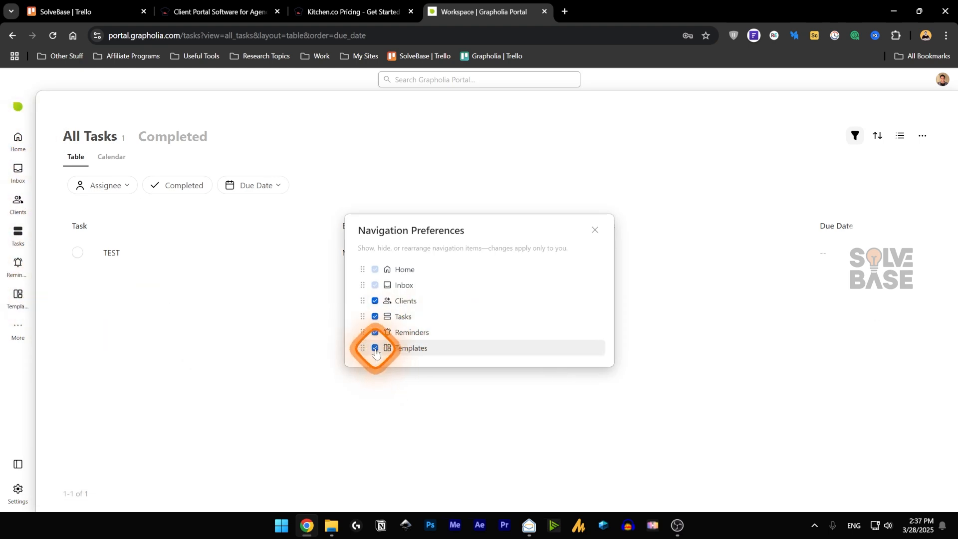
pyautogui.click(594, 230)
pyautogui.click(15, 294)
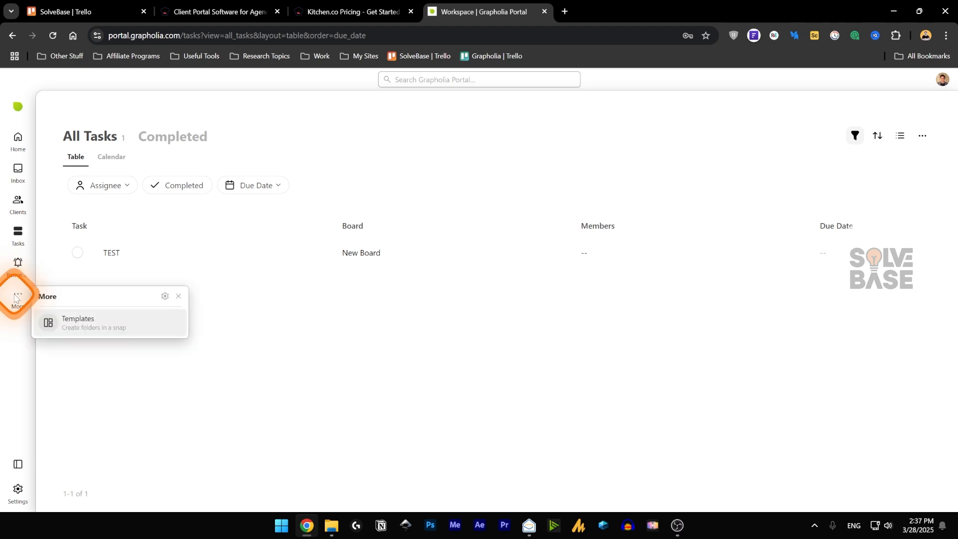
pyautogui.click(17, 269)
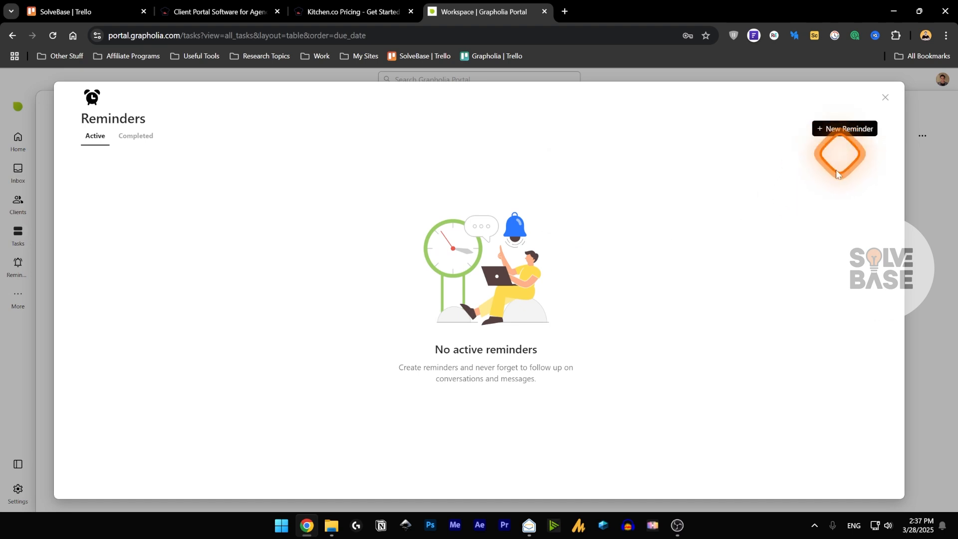
# - Start a new reminder and explore its resource, user and date options
pyautogui.click(854, 128)
pyautogui.click(412, 298)
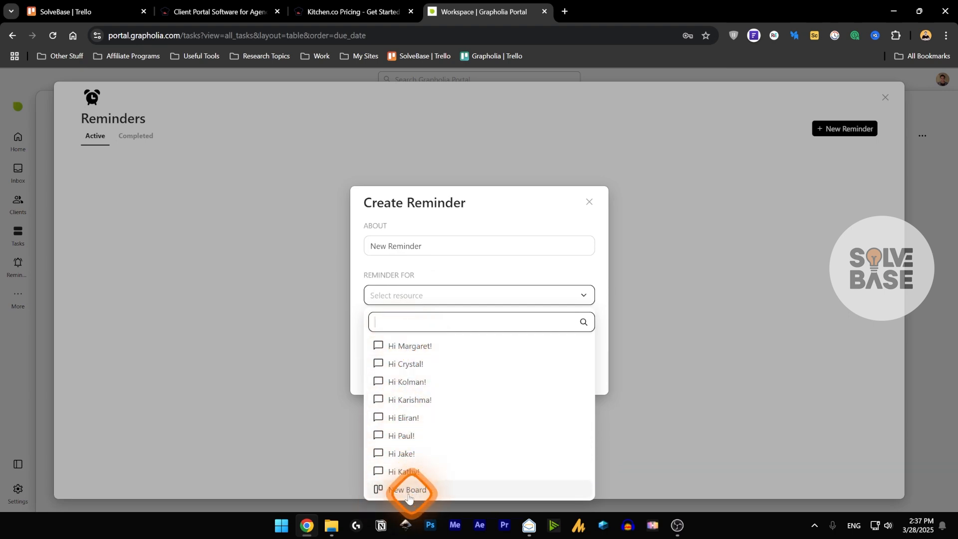
pyautogui.click(450, 293)
pyautogui.click(437, 347)
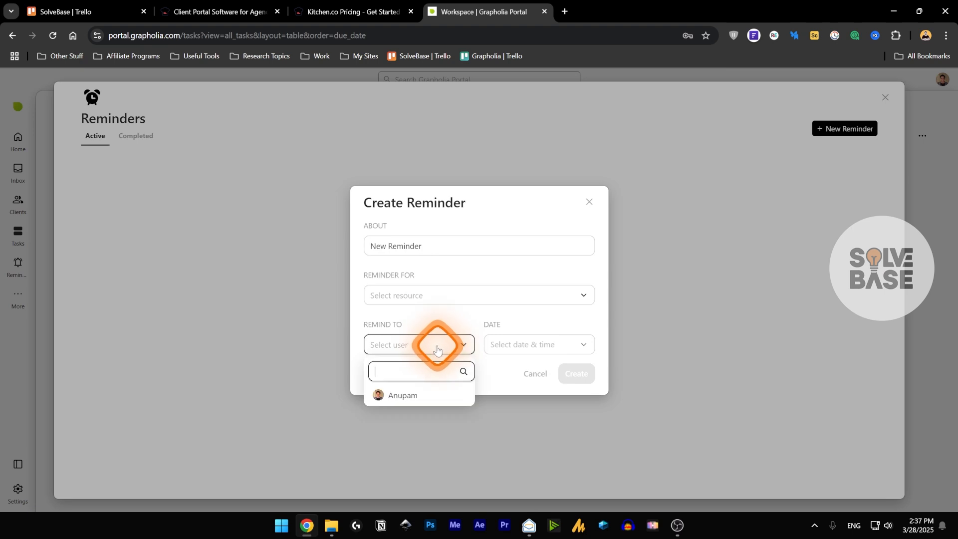
pyautogui.click(395, 400)
pyautogui.click(423, 329)
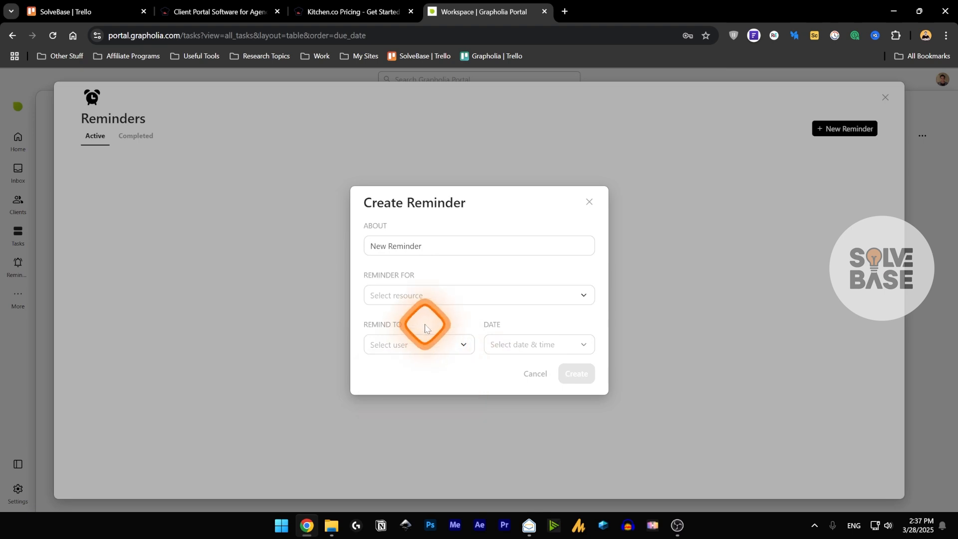
pyautogui.click(442, 327)
pyautogui.click(506, 381)
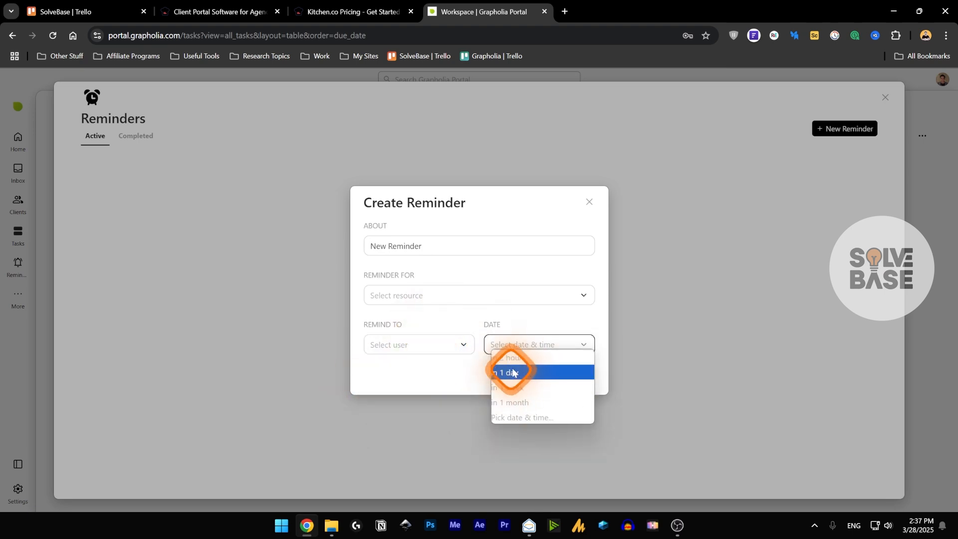
pyautogui.click(379, 376)
pyautogui.click(528, 342)
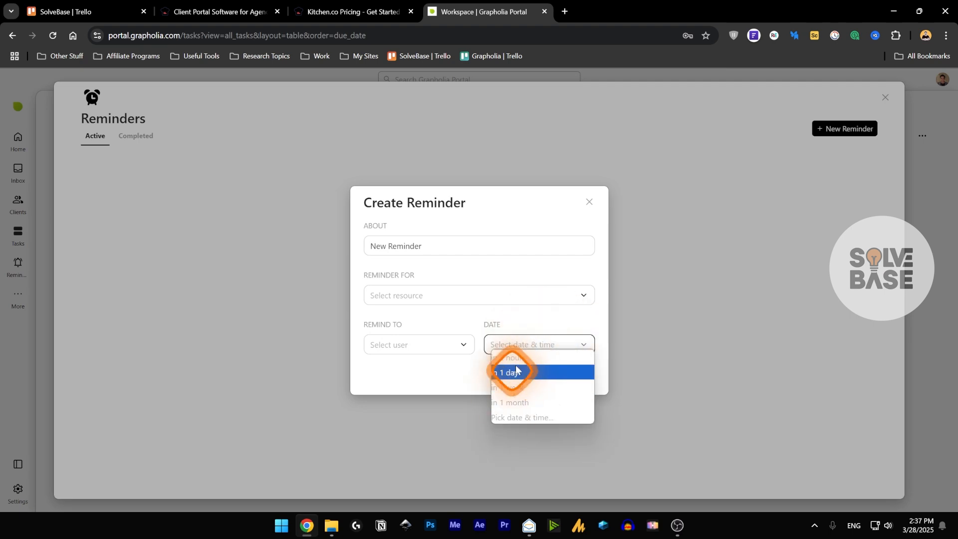
pyautogui.click(528, 344)
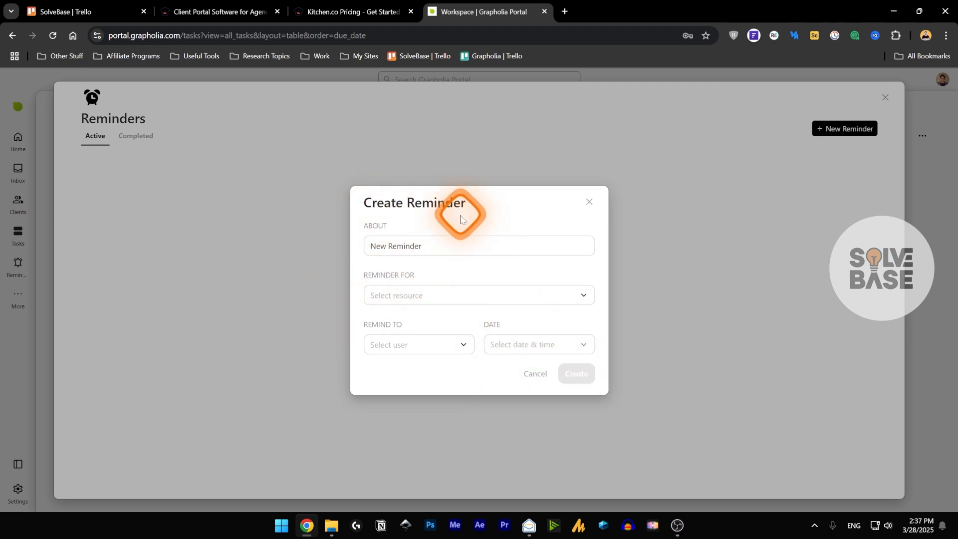
# - Create a reminder titled 'Test' for New Board, assigned to a user, due in 1 day
pyautogui.moveTo(424, 246); pyautogui.dragTo(336, 251)
pyautogui.write('Test')
pyautogui.click(426, 295)
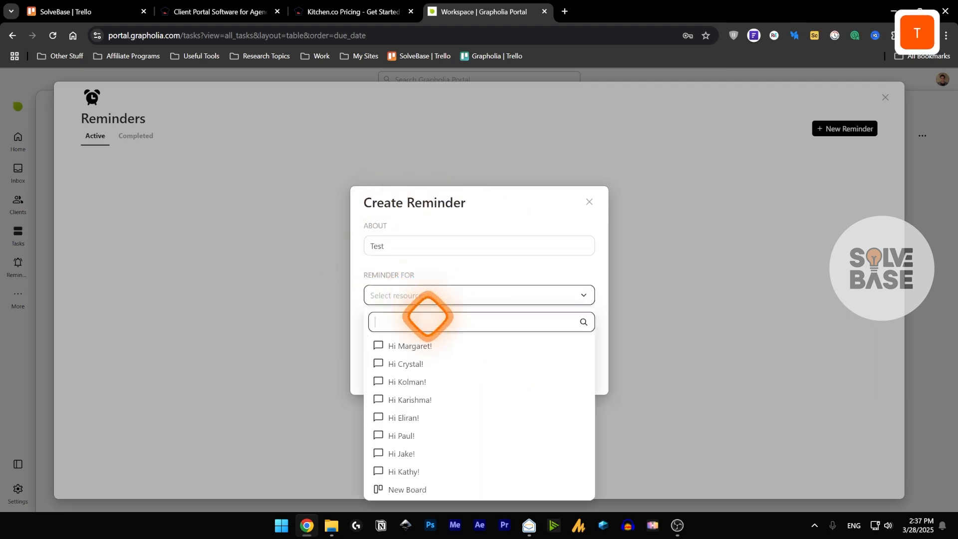
pyautogui.click(405, 488)
pyautogui.click(418, 345)
pyautogui.click(414, 395)
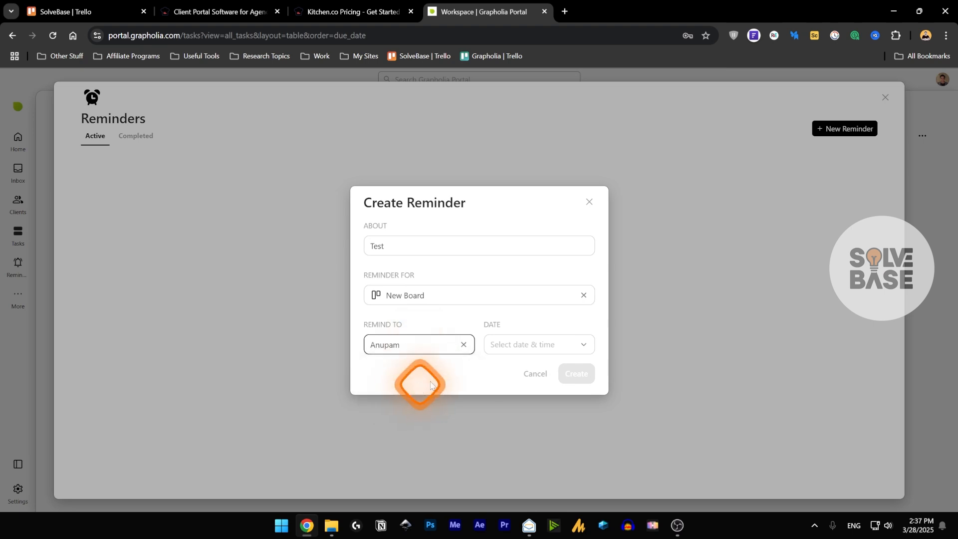
pyautogui.click(519, 344)
pyautogui.click(508, 355)
pyautogui.click(574, 374)
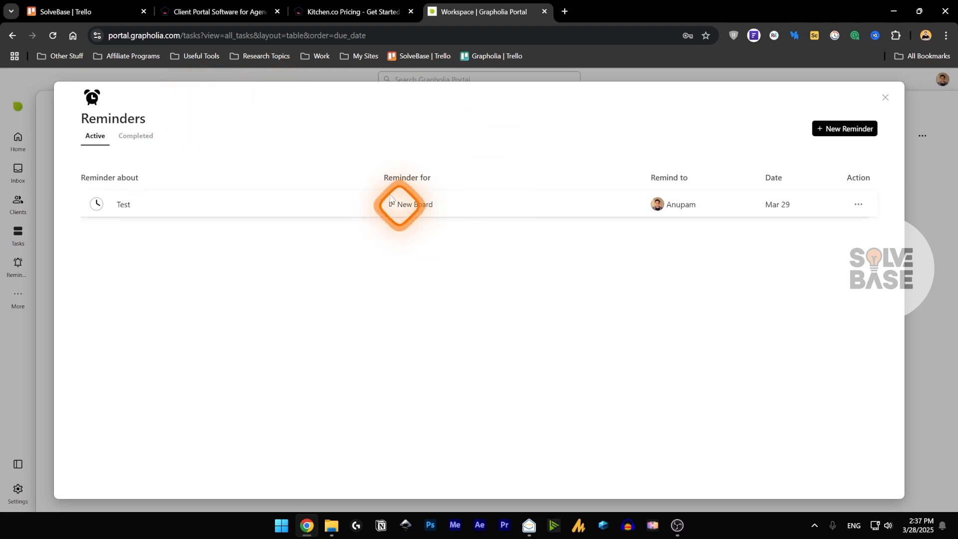
# - Delete the Test reminder and close the Reminders window
pyautogui.click(858, 204)
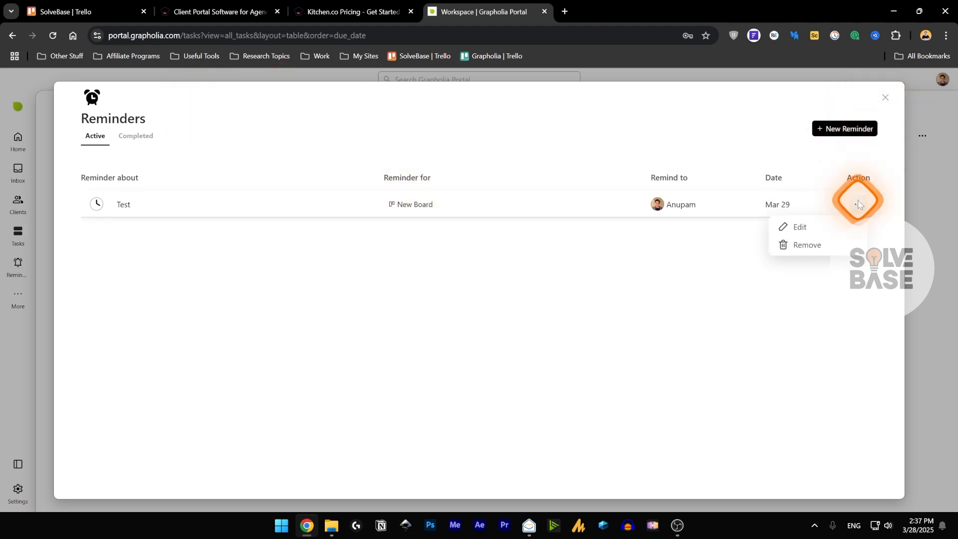
pyautogui.click(803, 244)
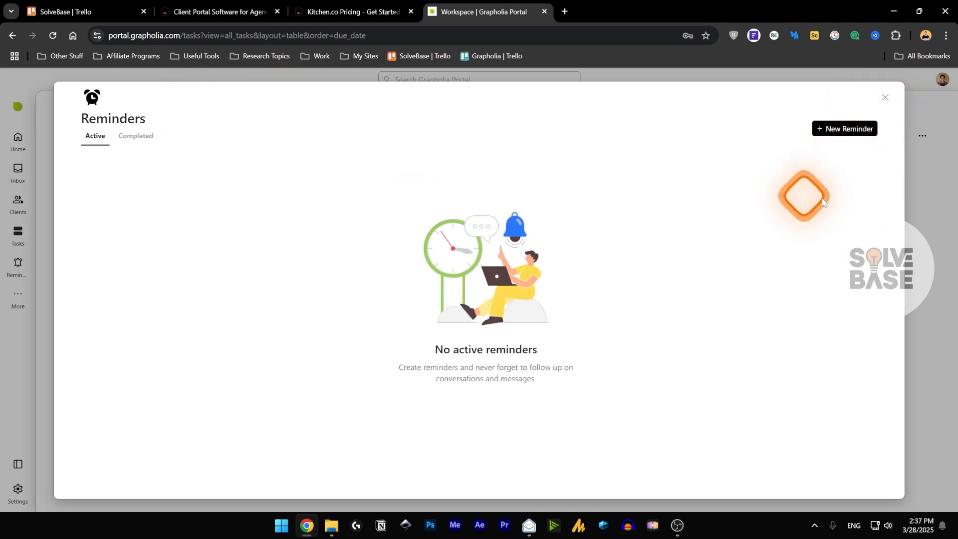
pyautogui.click(885, 97)
pyautogui.click(18, 297)
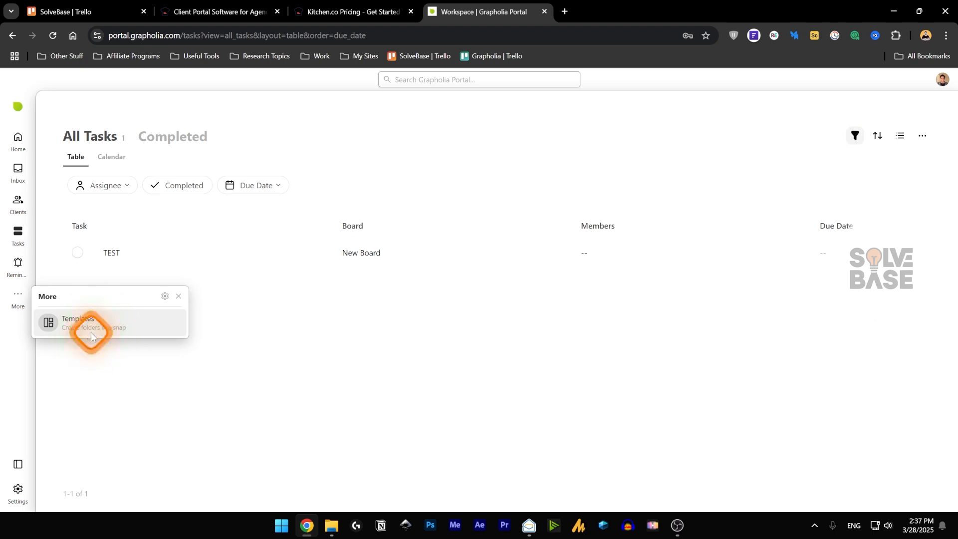
# - View the empty Templates library, close it, and go back to New Board
pyautogui.click(91, 337)
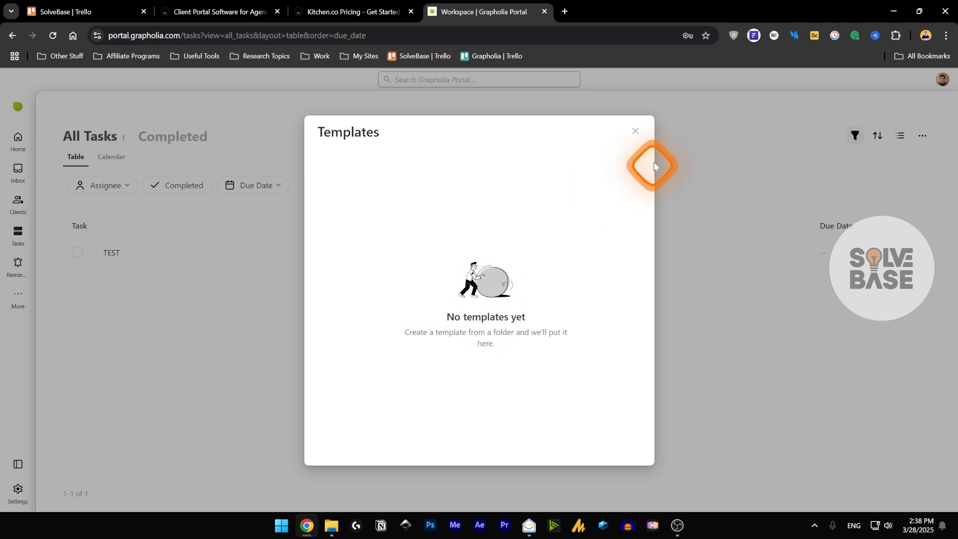
pyautogui.click(635, 131)
pyautogui.hotkey('alt', 'Left')
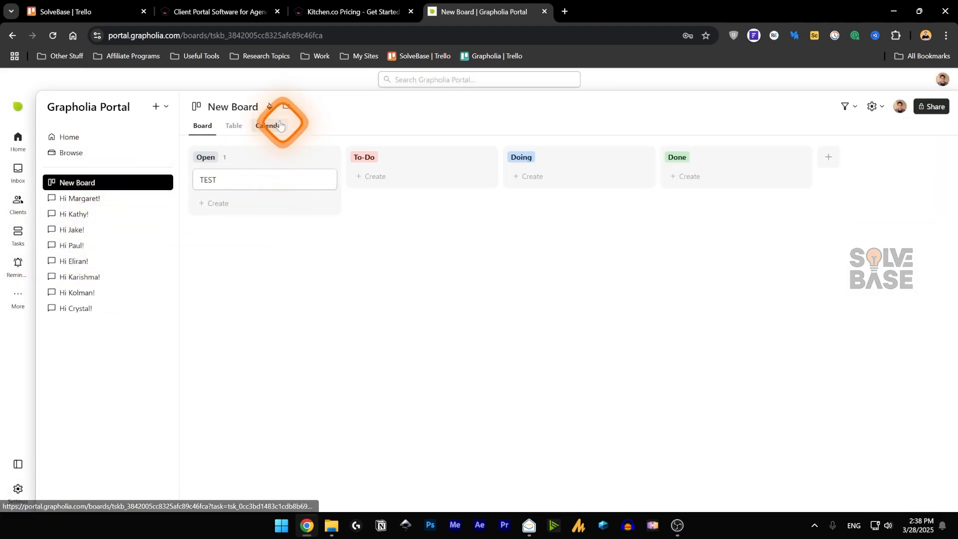
# - Try lavender, pink, grey, yellow and peach board colours and custom list and card colours
pyautogui.click(270, 106)
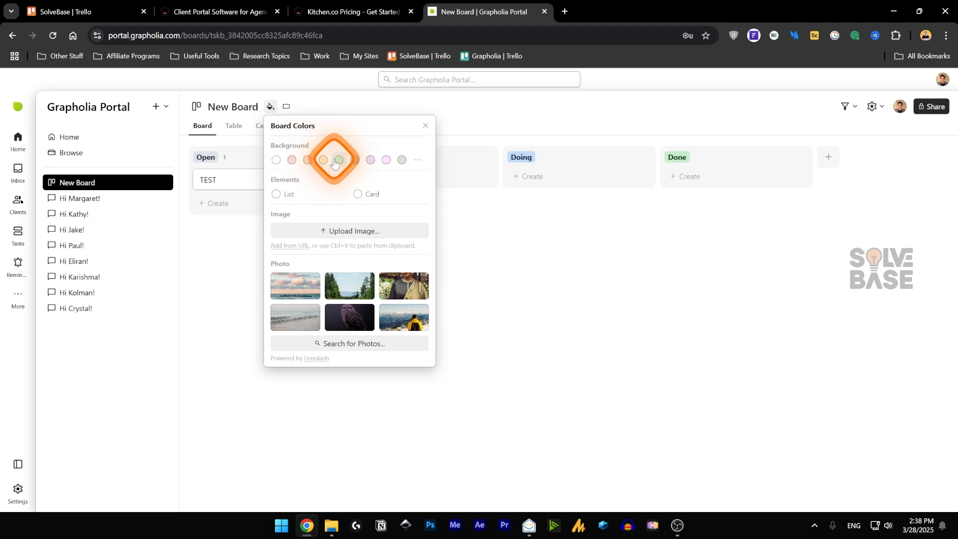
pyautogui.click(370, 159)
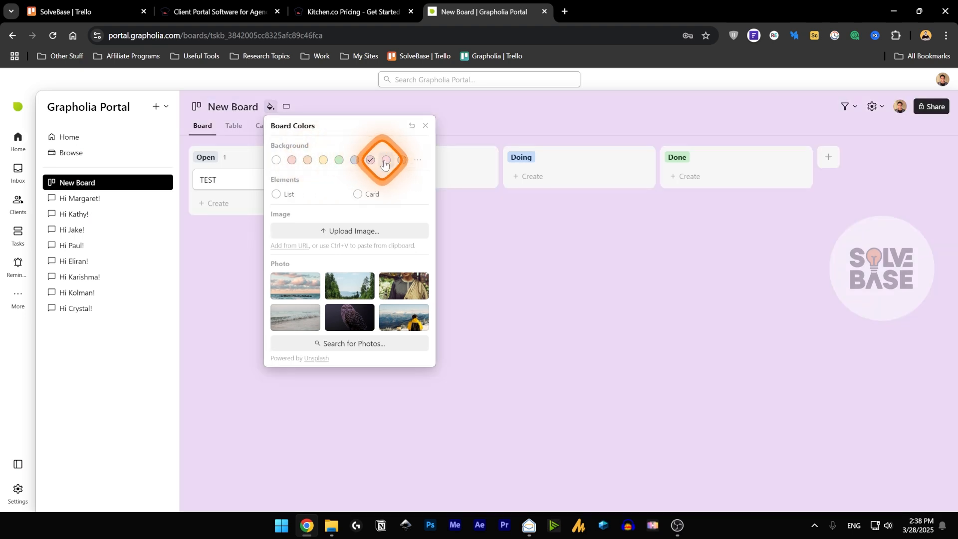
pyautogui.click(386, 159)
pyautogui.click(402, 159)
pyautogui.click(323, 159)
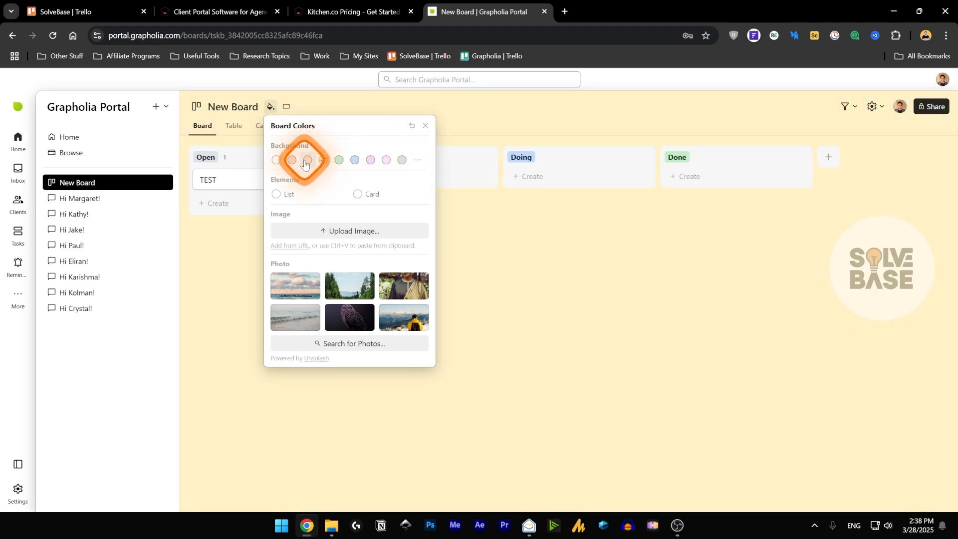
pyautogui.click(307, 159)
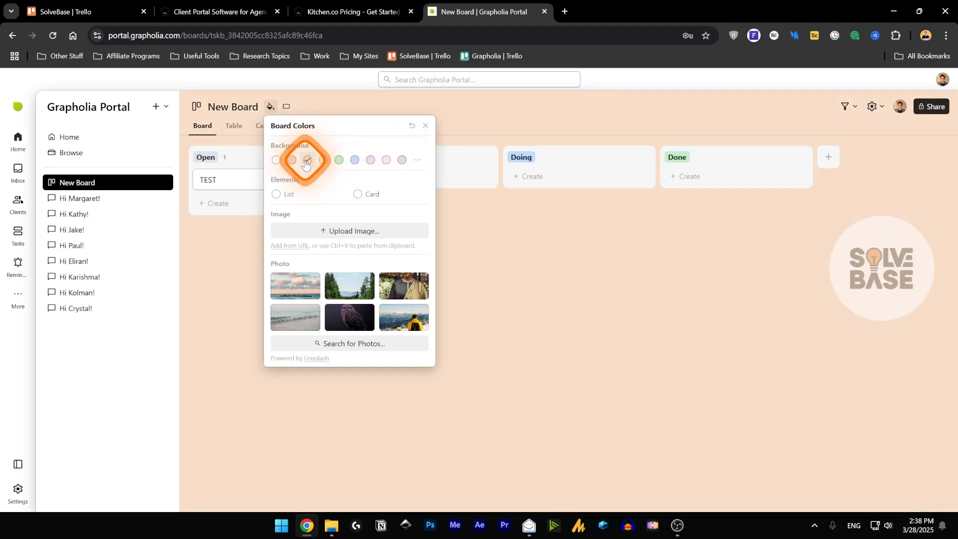
pyautogui.click(278, 195)
pyautogui.click(358, 194)
pyautogui.press('Escape')
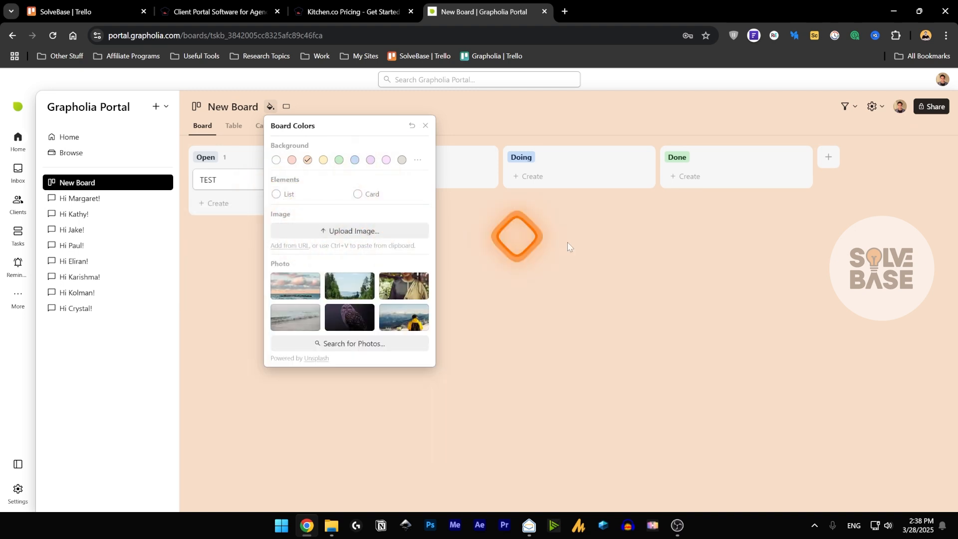
# - Try several photos and set the snowy-mountain hiker in a yellow jacket as background
pyautogui.click(292, 284)
pyautogui.click(355, 318)
pyautogui.click(349, 285)
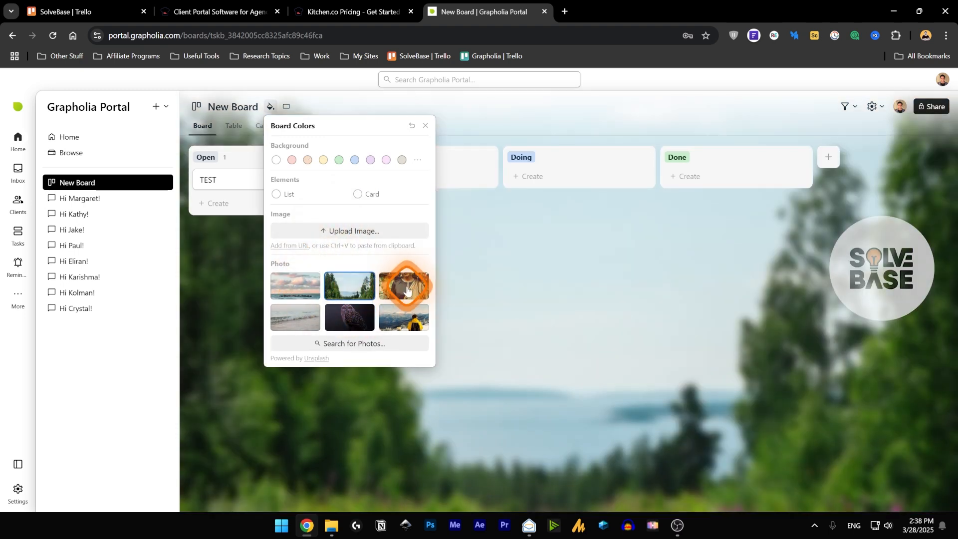
pyautogui.click(404, 285)
pyautogui.click(403, 316)
pyautogui.click(369, 345)
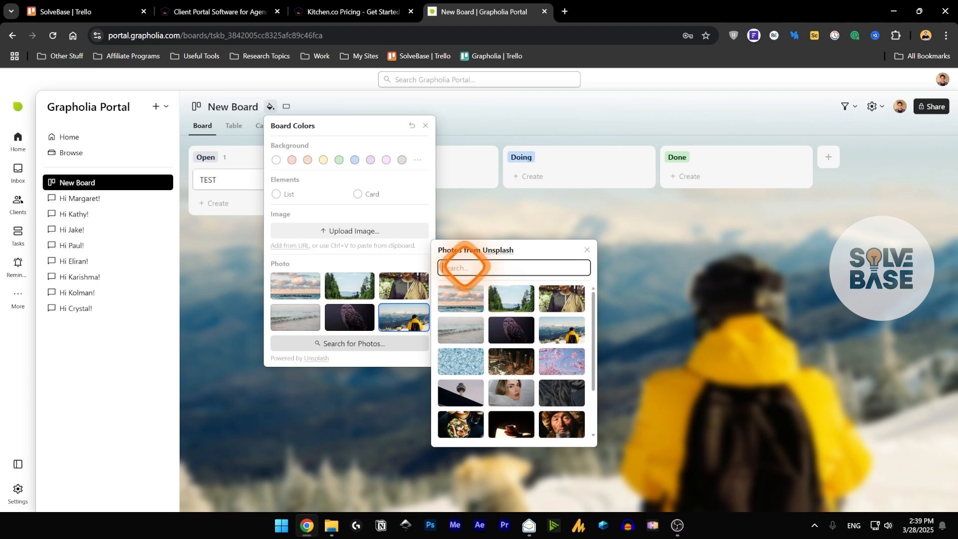
pyautogui.click(503, 394)
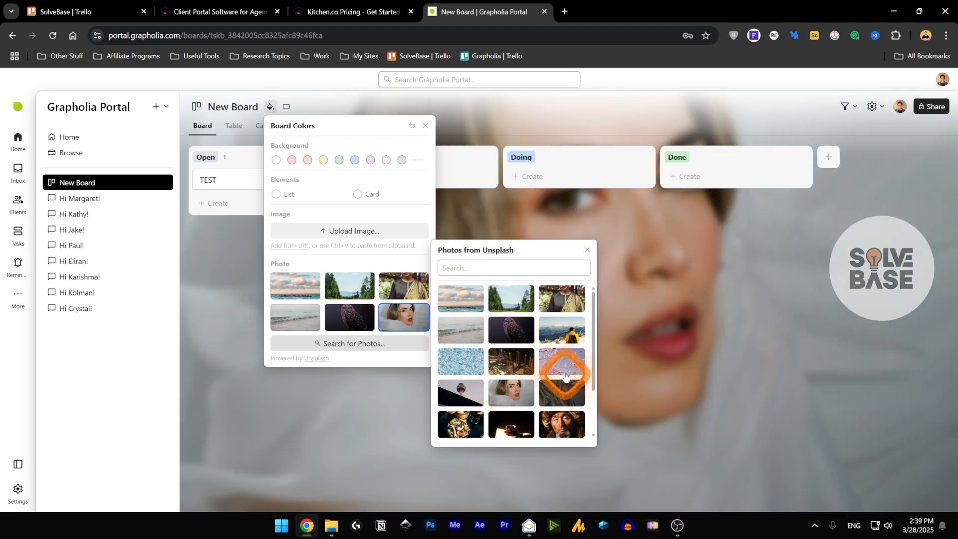
pyautogui.click(561, 367)
pyautogui.click(572, 325)
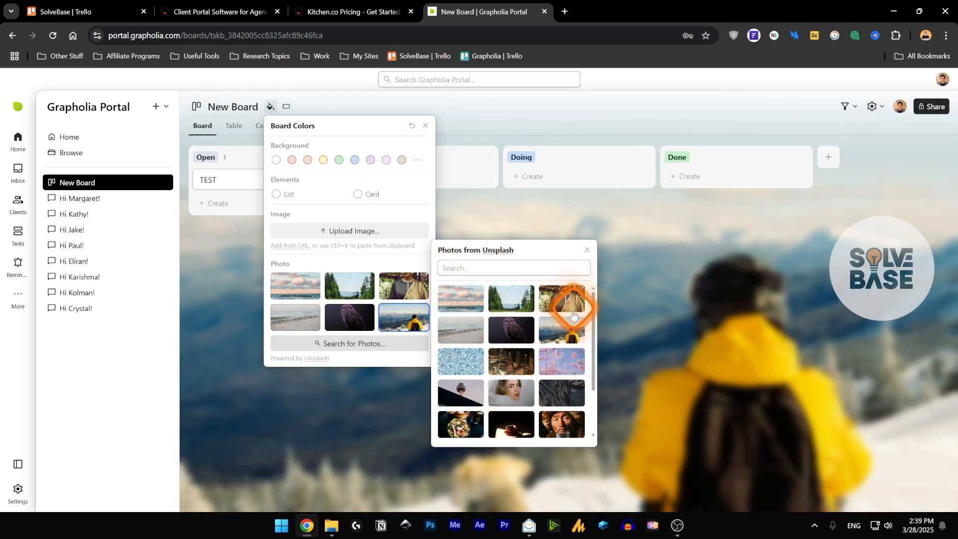
pyautogui.click(270, 106)
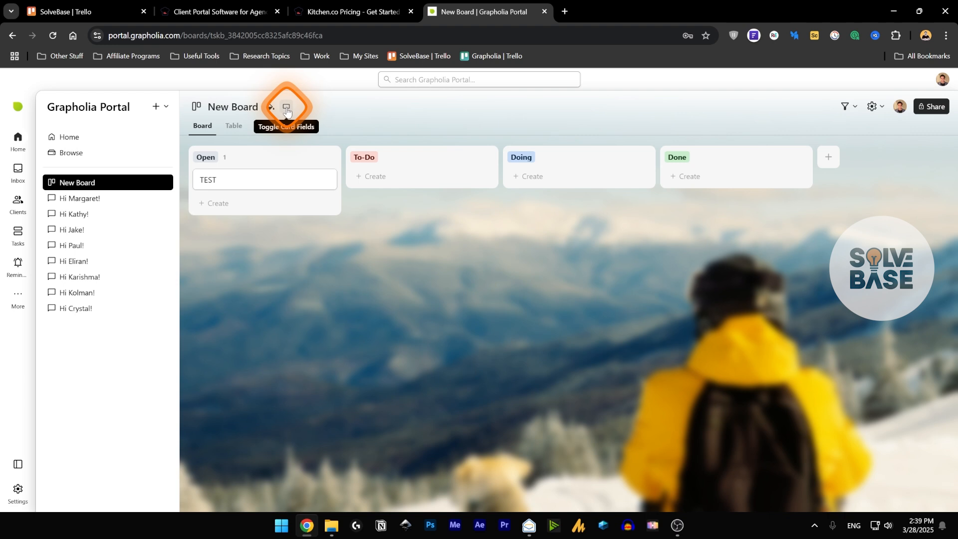
# - Enable the Cover field so all card fields show on New Board
pyautogui.click(286, 108)
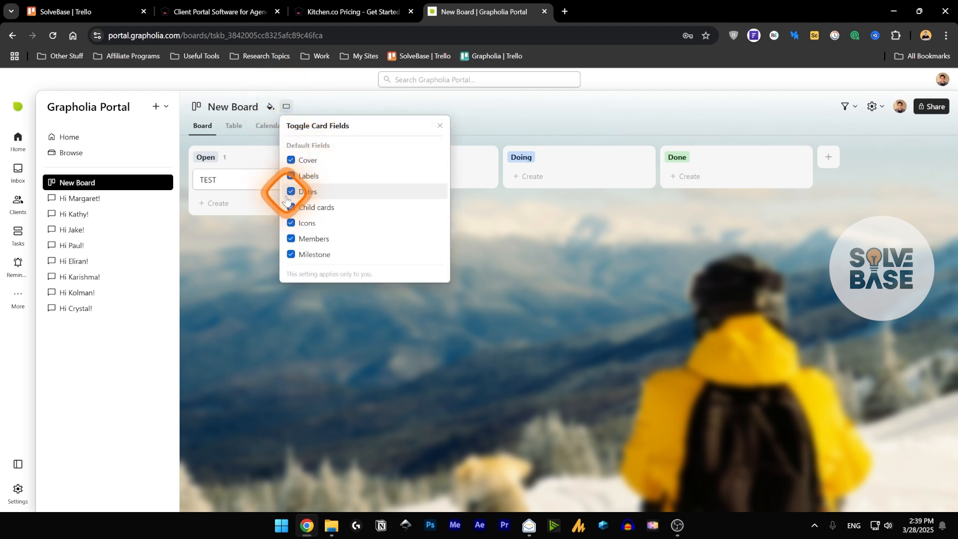
pyautogui.click(292, 161)
pyautogui.click(455, 135)
pyautogui.click(220, 115)
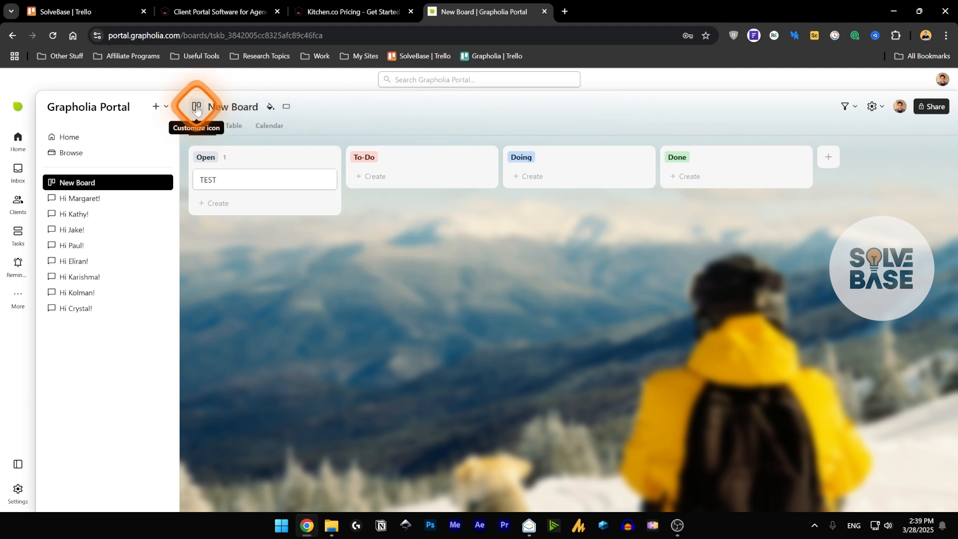
# - Set a smiley emoji as New Board's icon and open the New folder page
pyautogui.click(197, 110)
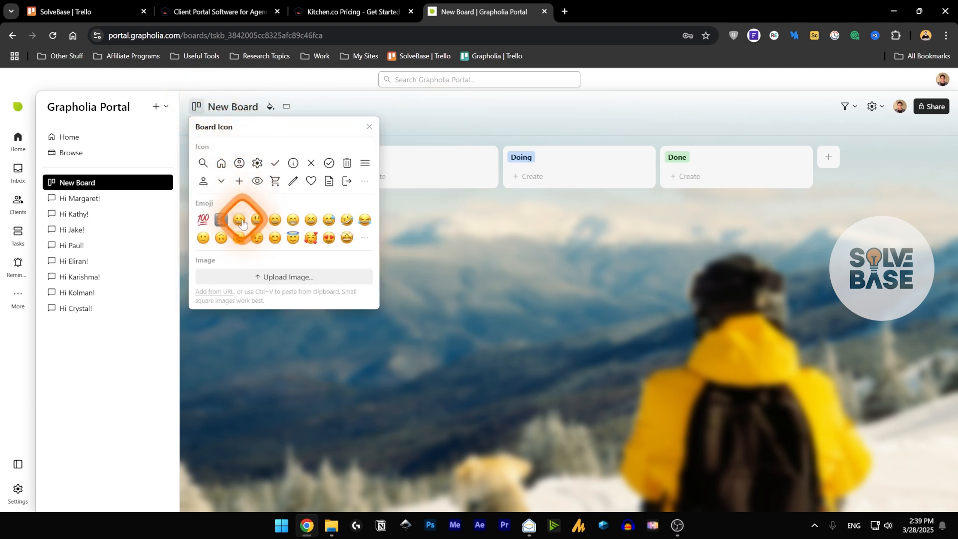
pyautogui.click(284, 280)
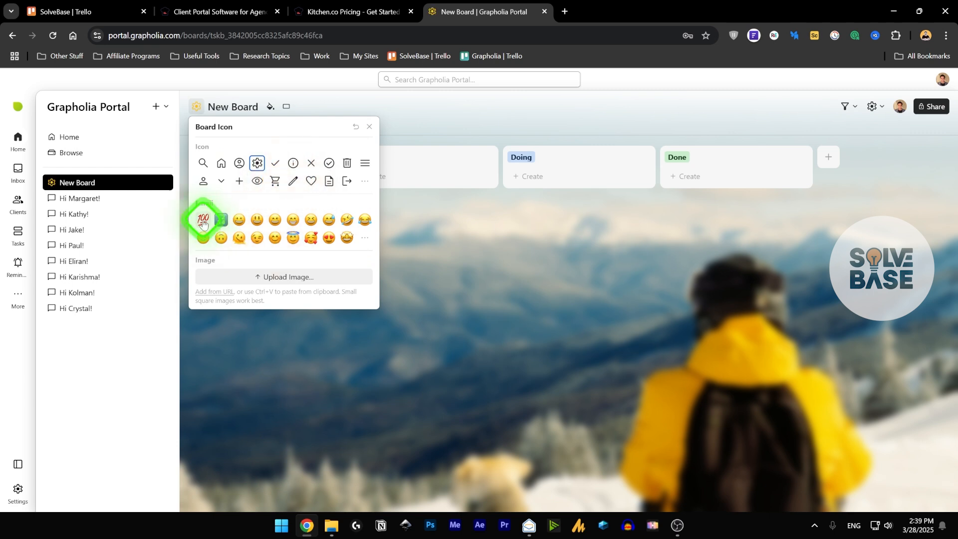
pyautogui.click(275, 237)
pyautogui.click(380, 107)
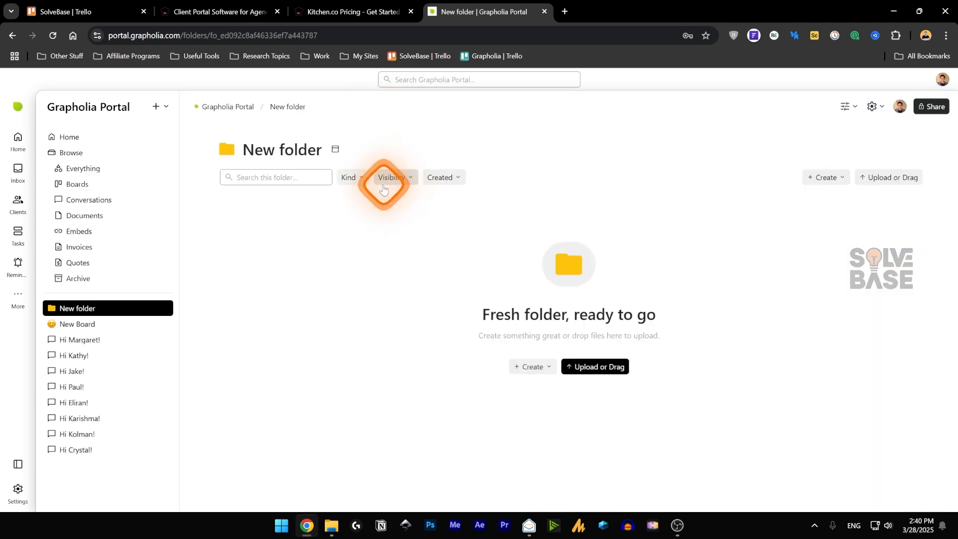
# - Check New folder's upload sources and rename field, leaving the folder unchanged
pyautogui.click(591, 368)
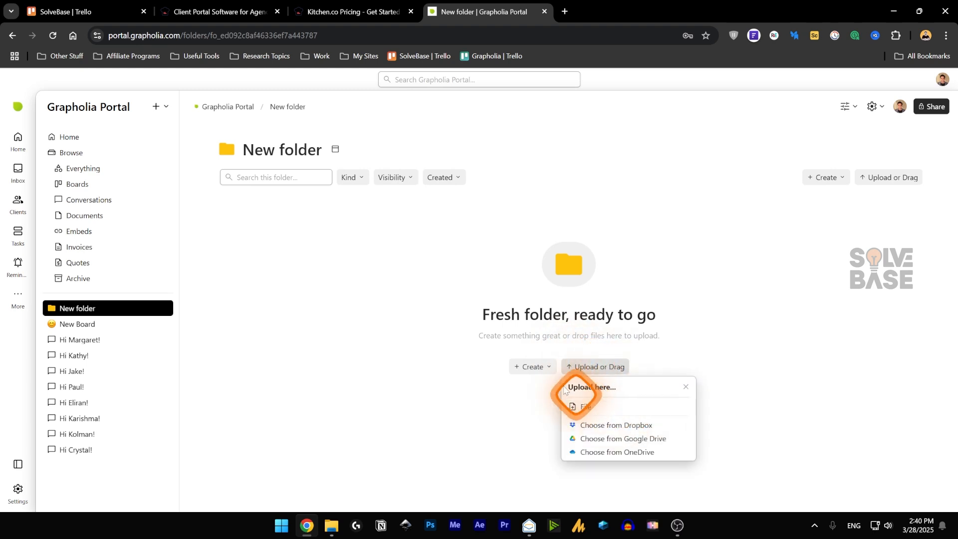
pyautogui.click(545, 317)
pyautogui.click(286, 151)
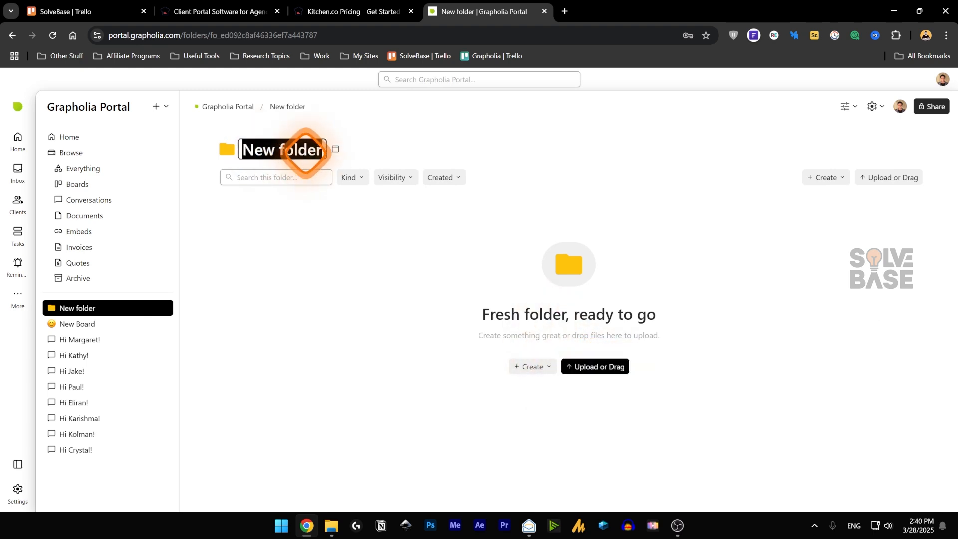
pyautogui.click(641, 219)
# - Start a new board from Create, dismiss it unsaved, and return to New Board
pyautogui.click(816, 177)
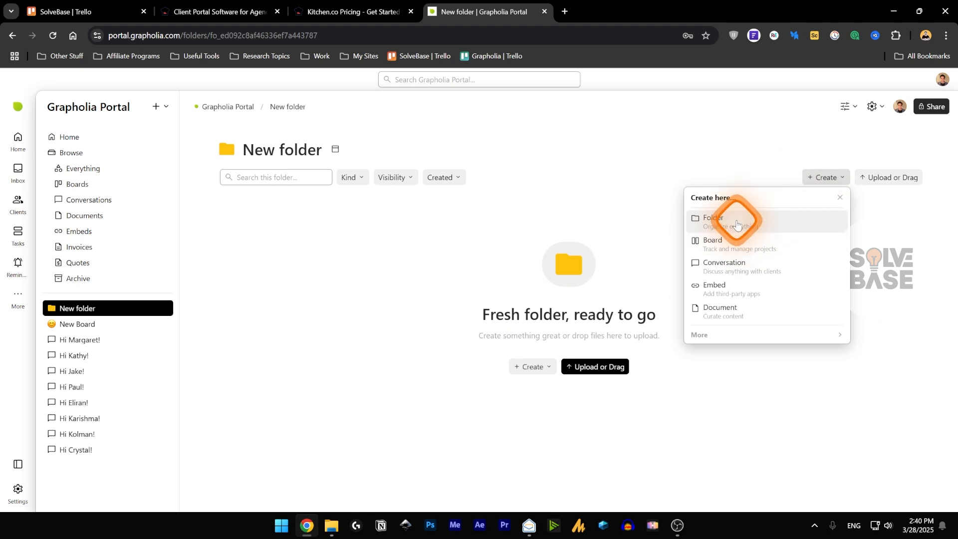
pyautogui.click(740, 246)
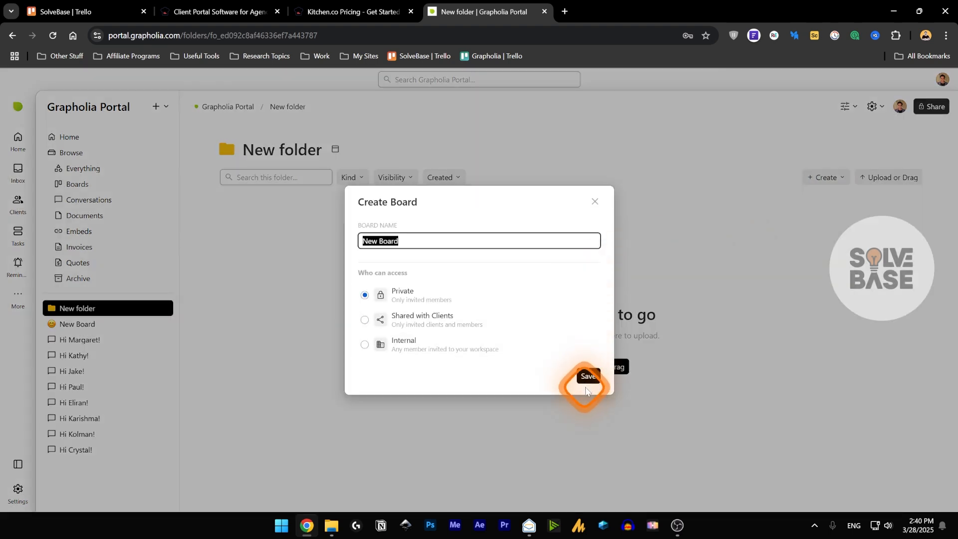
pyautogui.click(553, 185)
pyautogui.click(84, 323)
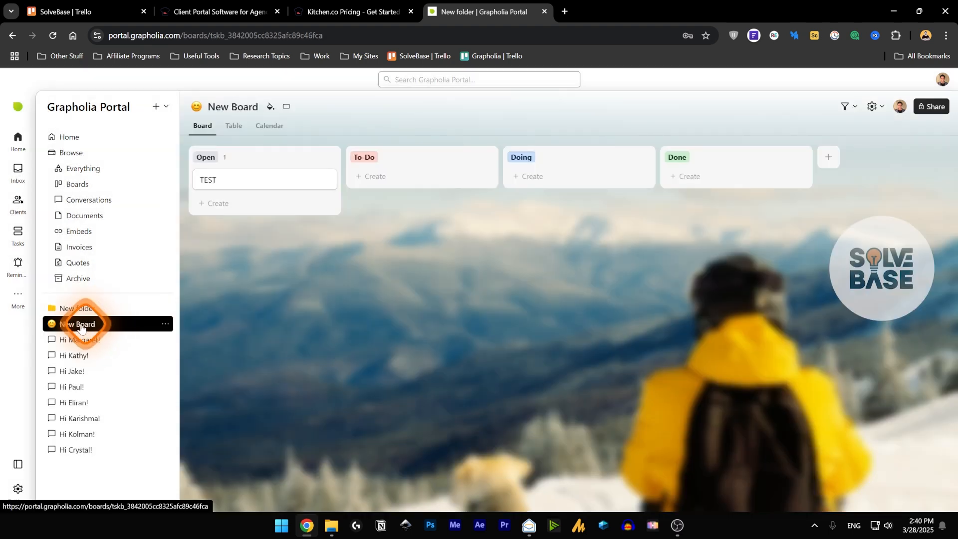
# - Move New Board into New folder and open the folder
pyautogui.click(165, 324)
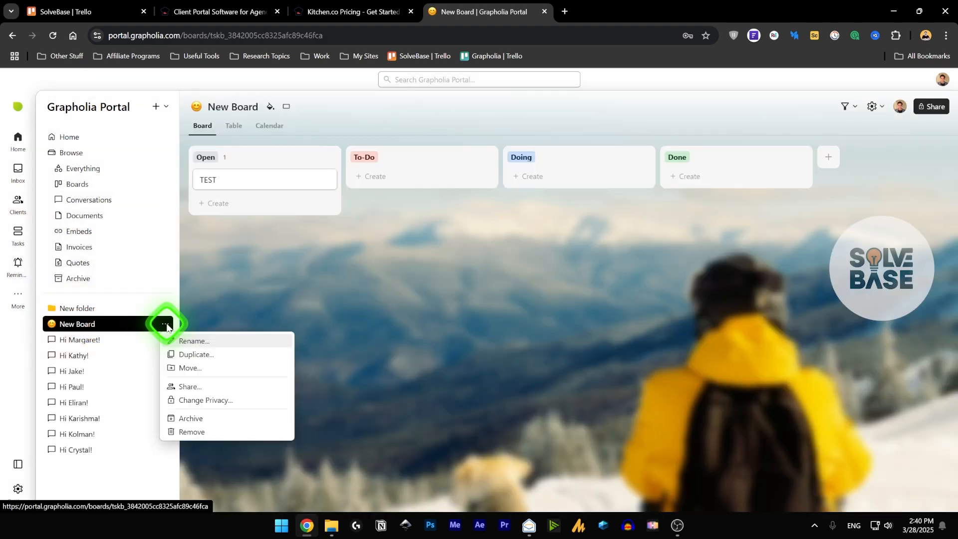
pyautogui.click(214, 367)
pyautogui.click(208, 422)
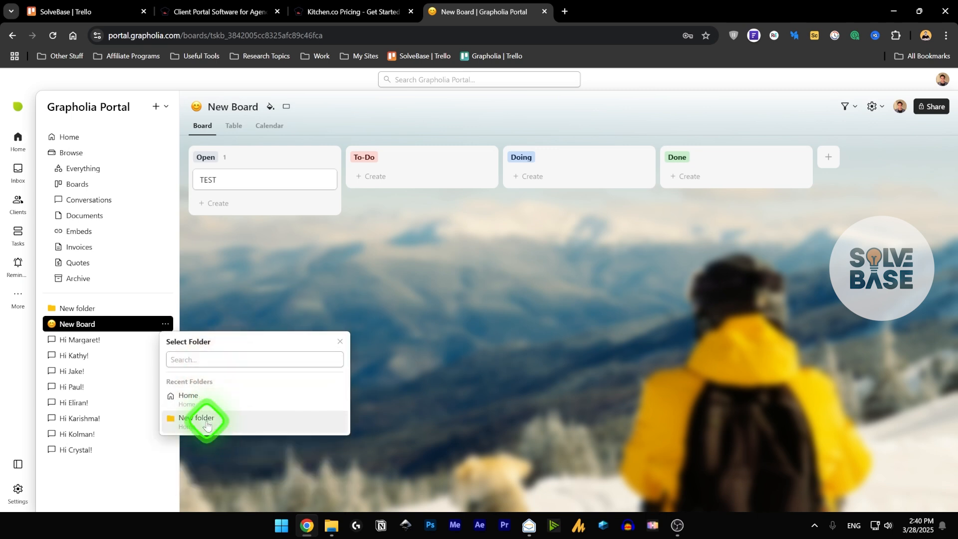
pyautogui.click(75, 308)
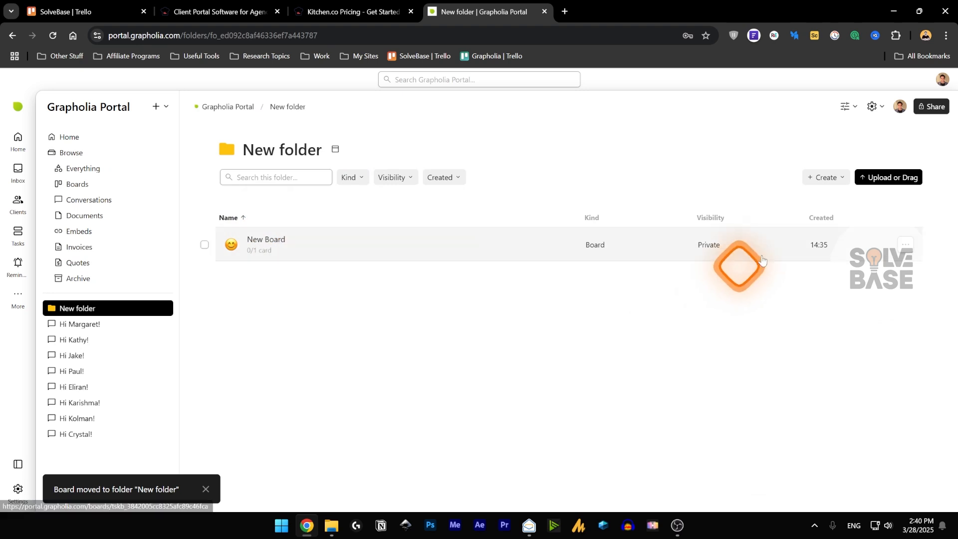
# - Give the folder a snowy-mountain Unsplash cover photo and rename it Test
pyautogui.click(336, 149)
pyautogui.click(483, 370)
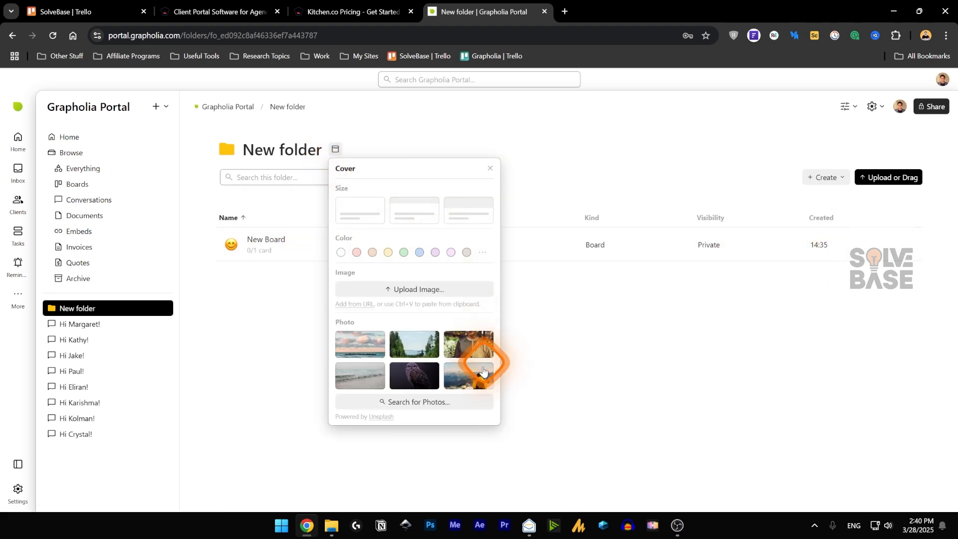
pyautogui.click(592, 284)
pyautogui.click(306, 298)
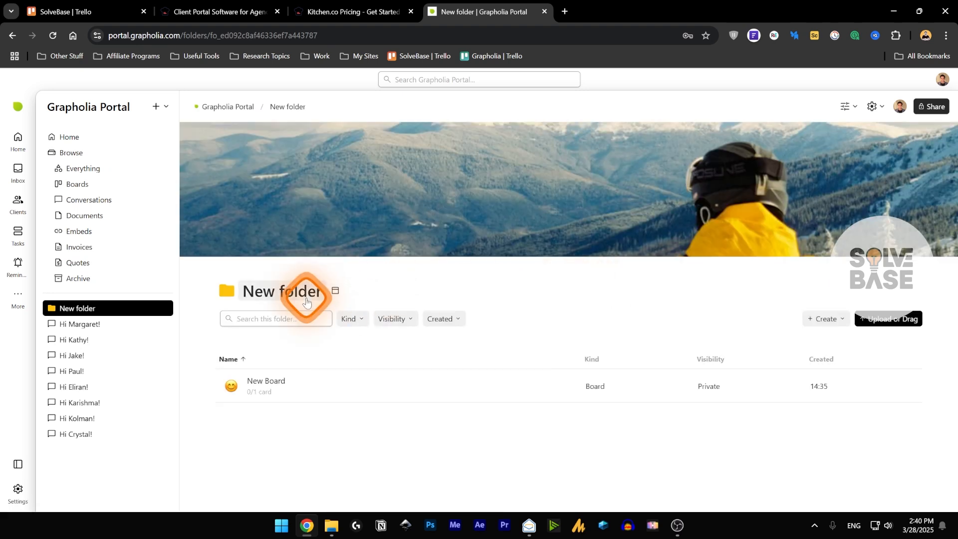
pyautogui.write('Test')
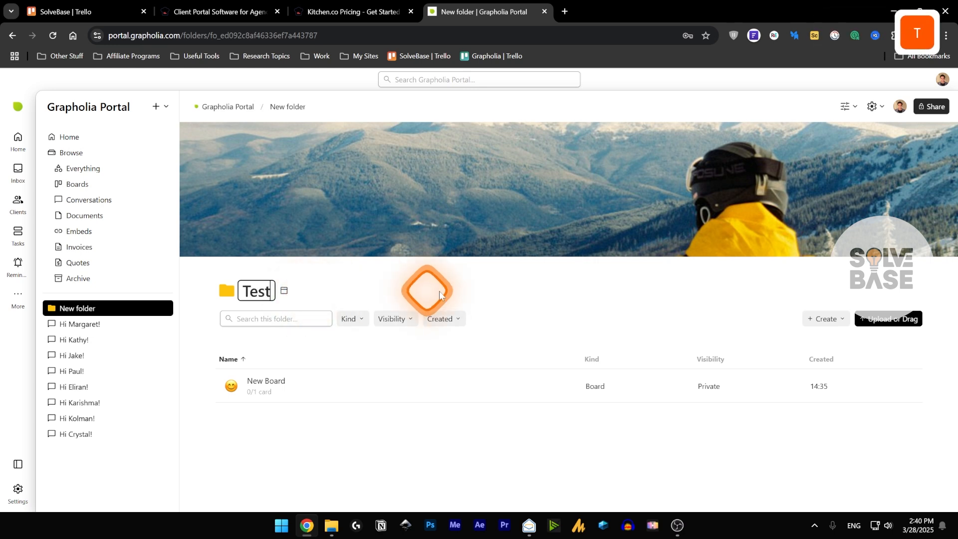
pyautogui.click(873, 106)
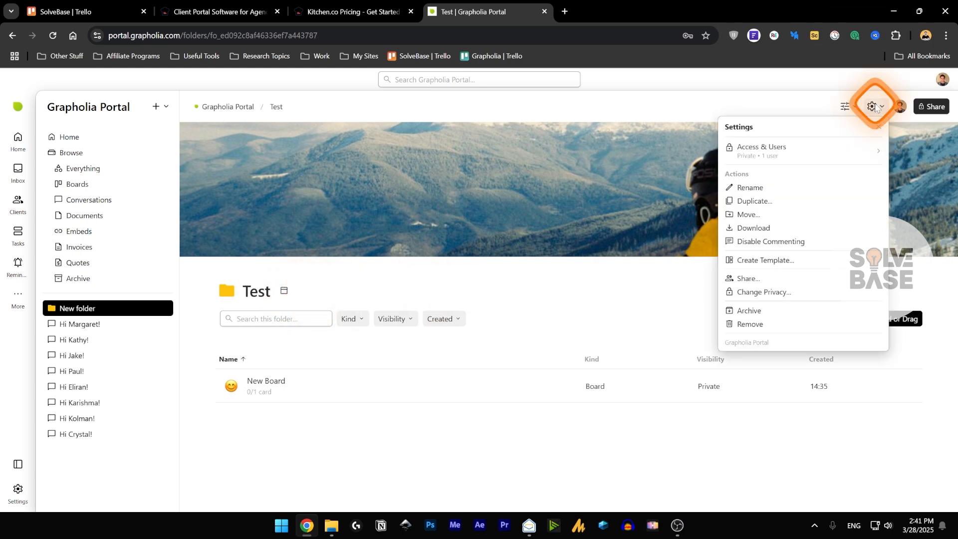
# - Use the gear Settings menu's Create Template to save the folder as template Test
pyautogui.click(753, 152)
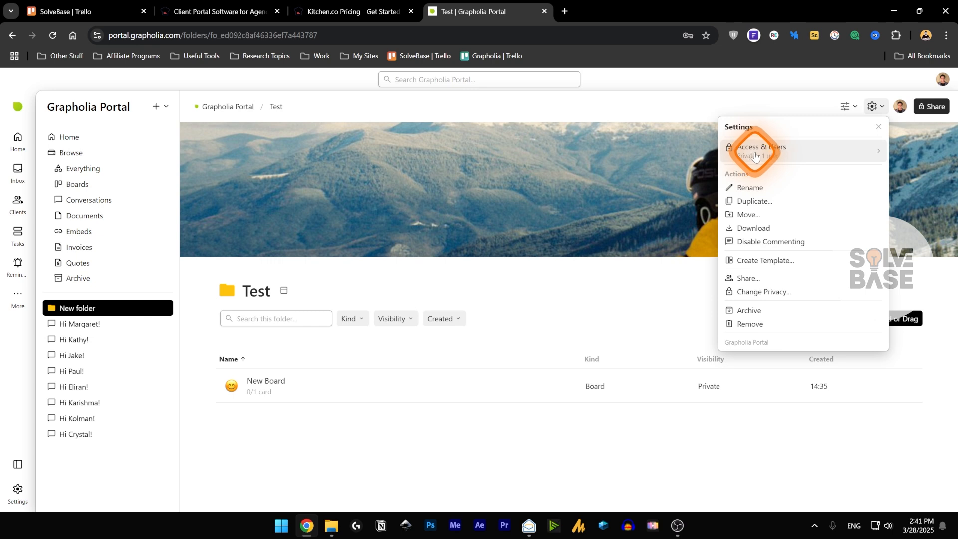
pyautogui.click(752, 187)
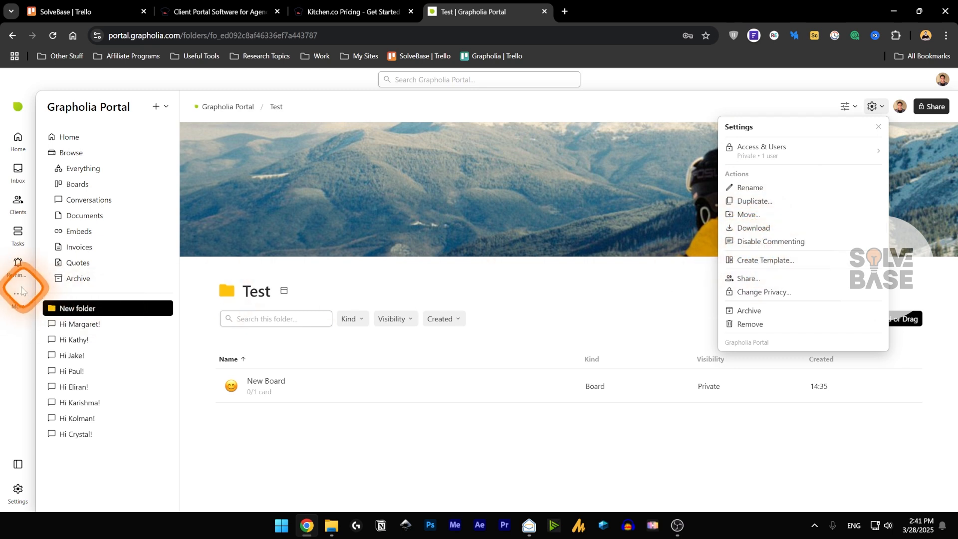
pyautogui.click(765, 260)
pyautogui.click(424, 294)
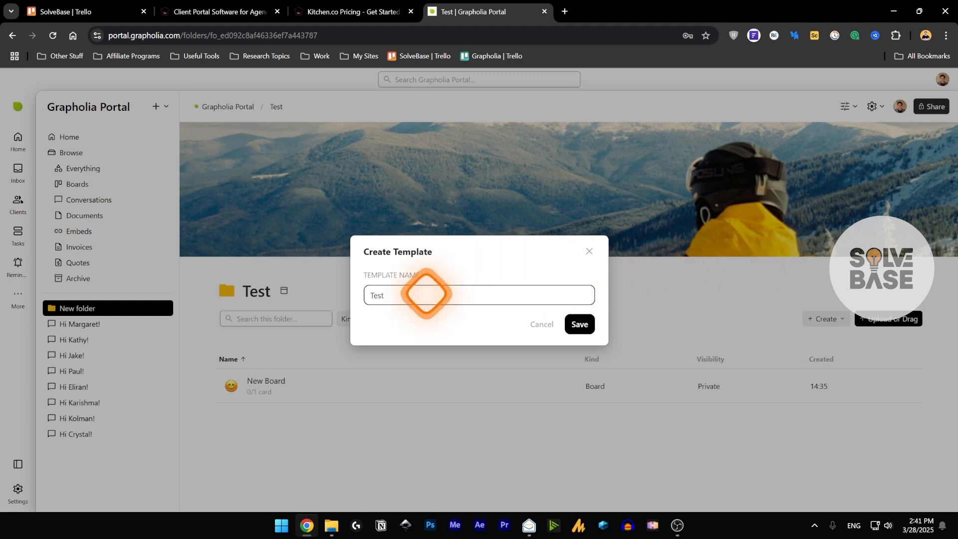
pyautogui.click(580, 325)
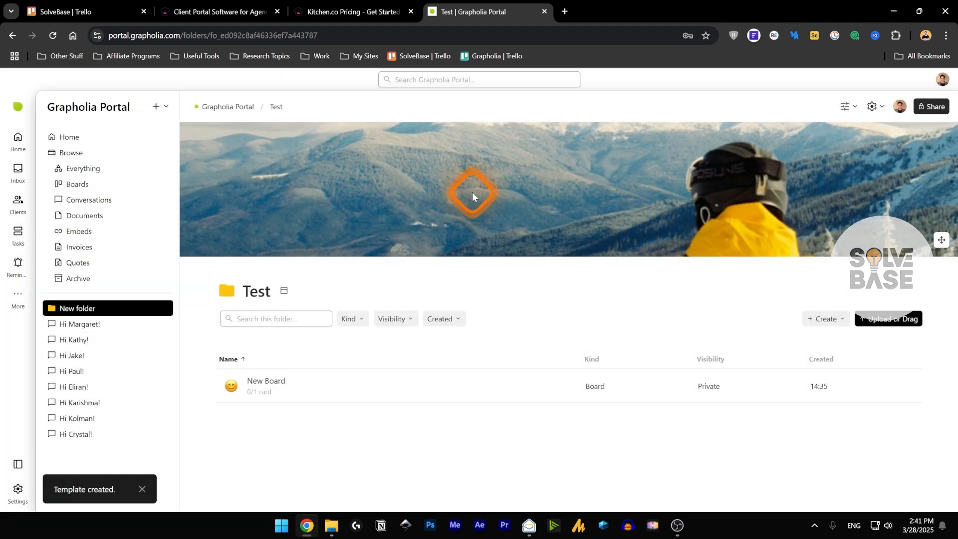
# - Open the Test template under More > Templates and review its name, Home location and resources
pyautogui.click(18, 294)
pyautogui.click(102, 323)
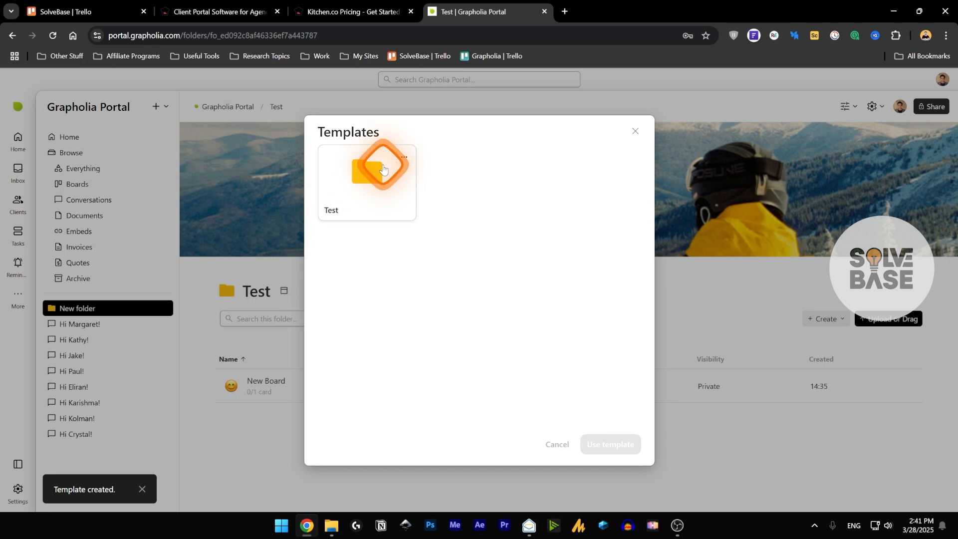
pyautogui.click(404, 157)
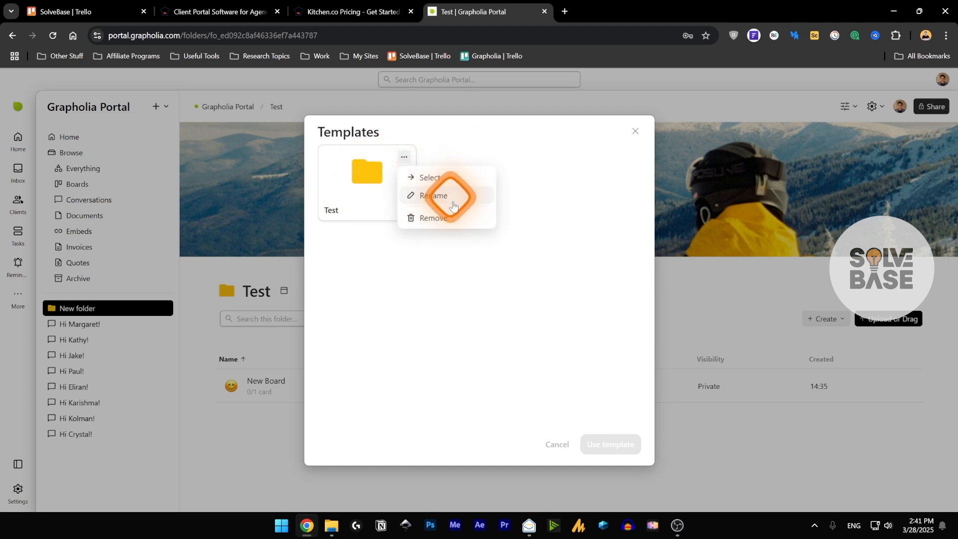
pyautogui.click(429, 177)
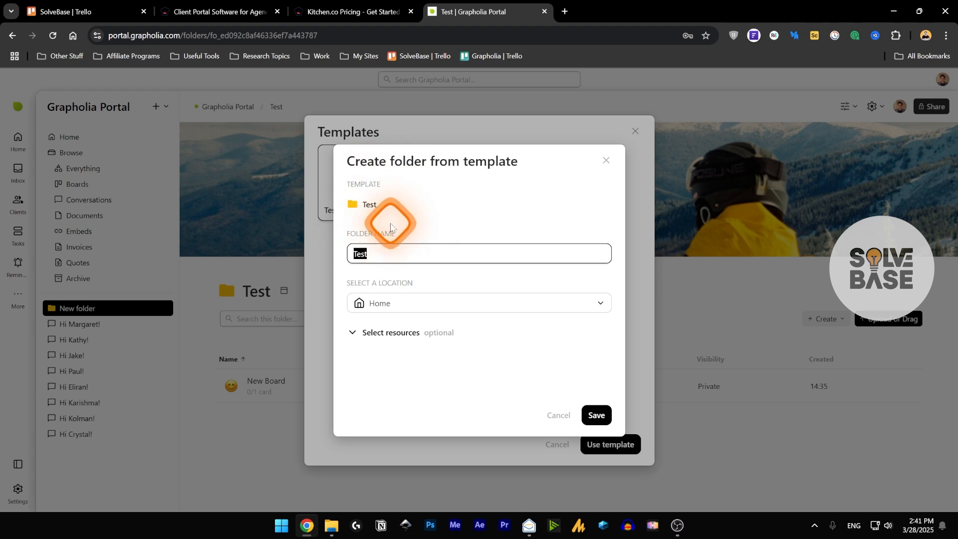
pyautogui.click(339, 227)
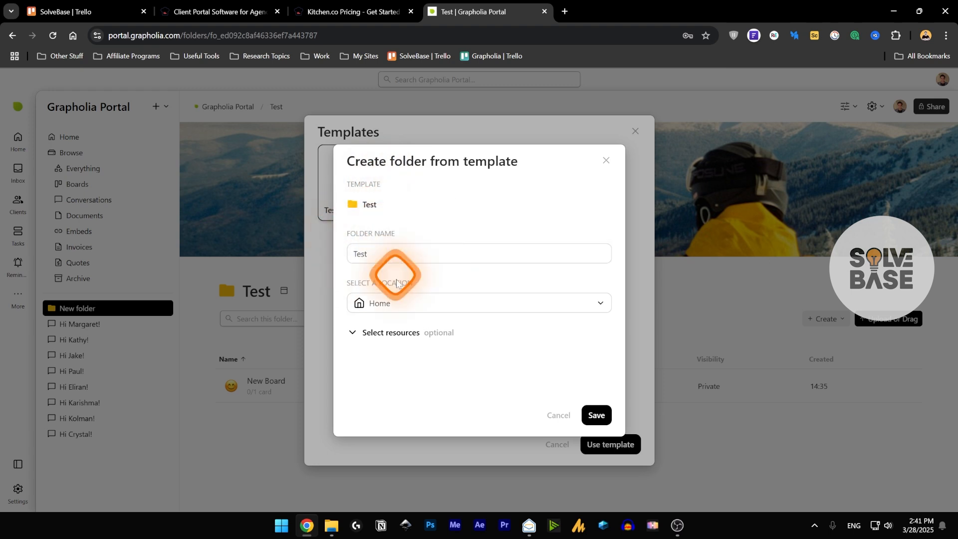
pyautogui.click(394, 310)
pyautogui.click(439, 299)
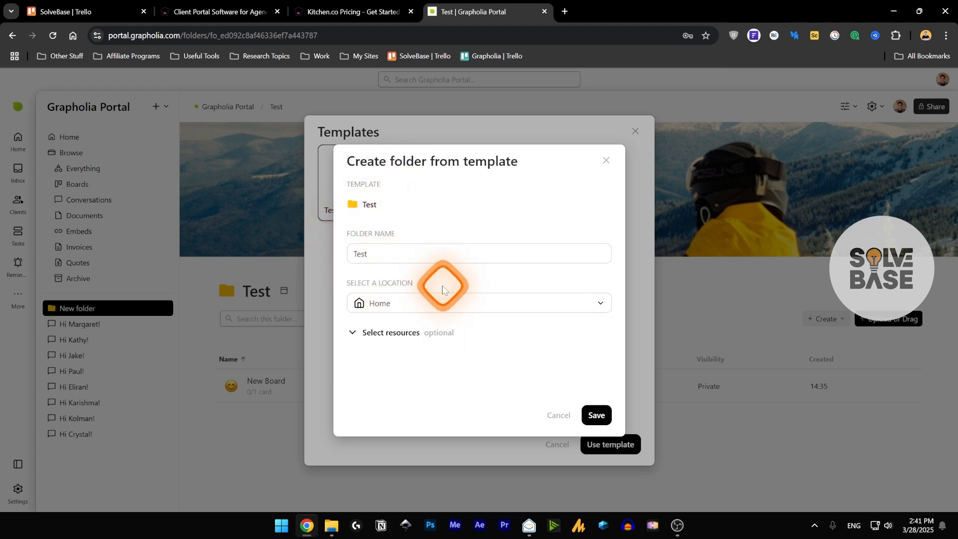
pyautogui.scroll(-6, 442, 322)
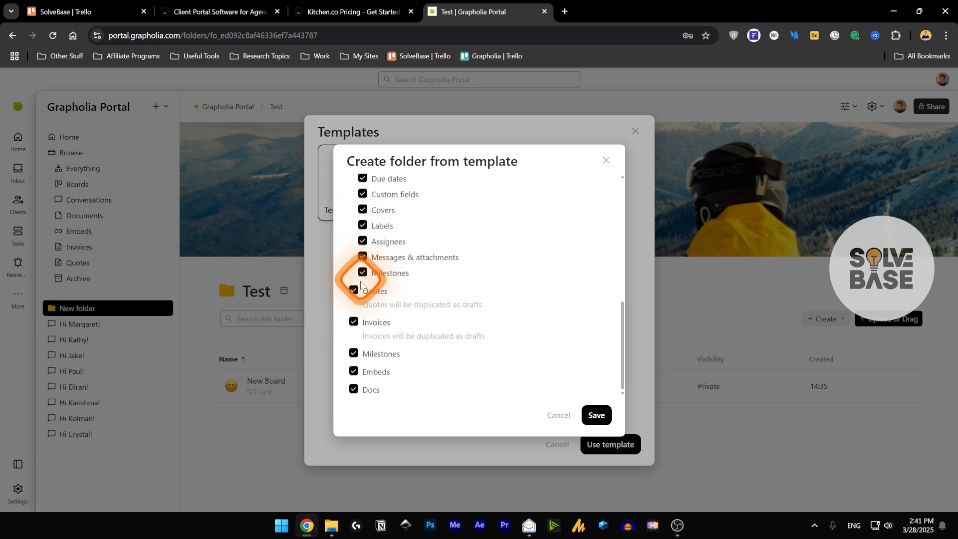
pyautogui.scroll(6, 451, 329)
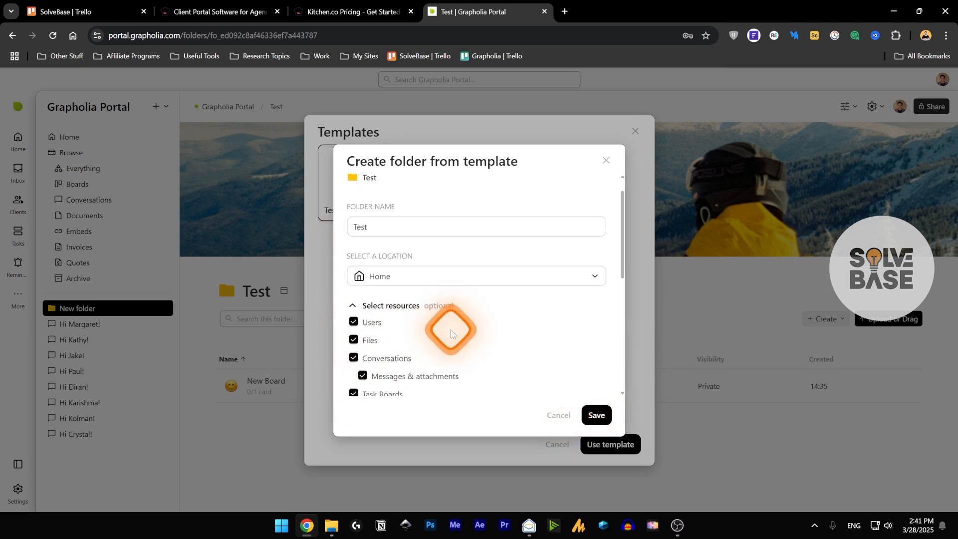
pyautogui.click(353, 305)
pyautogui.click(558, 414)
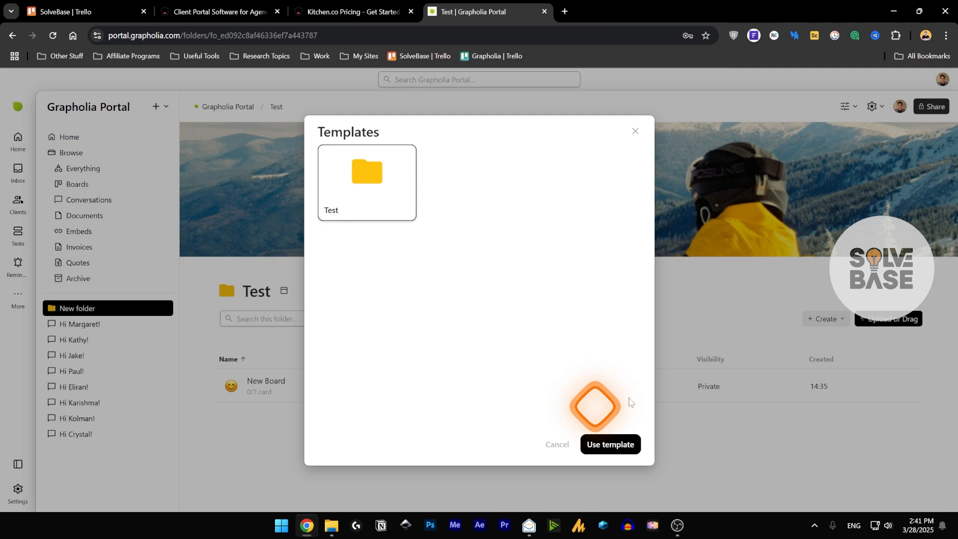
# - Create a folder named Test at Home from the Test template and open it
pyautogui.click(611, 445)
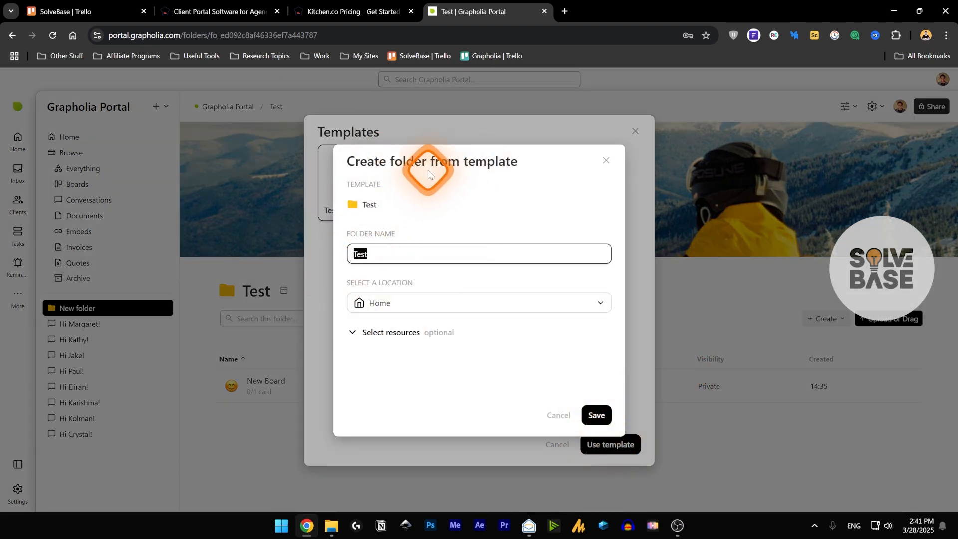
pyautogui.click(390, 238)
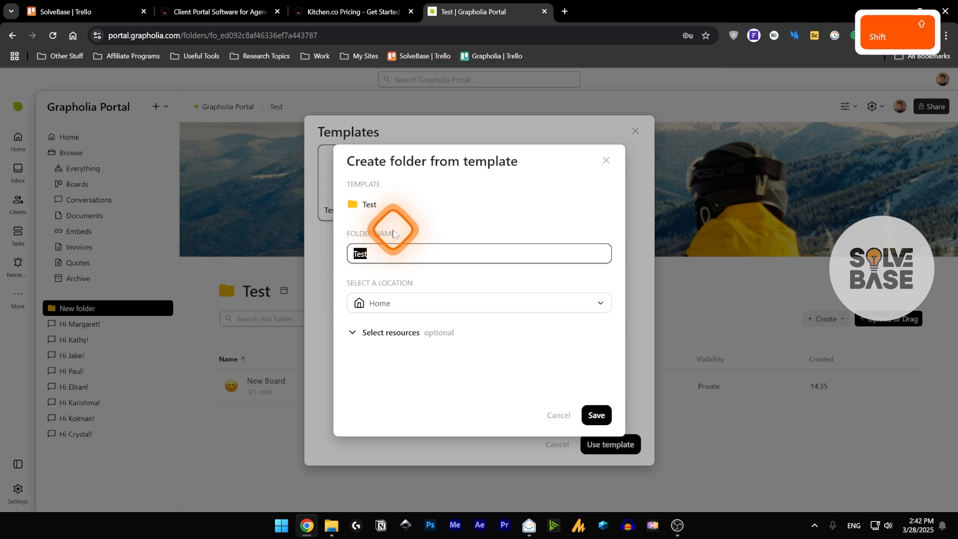
pyautogui.click(596, 415)
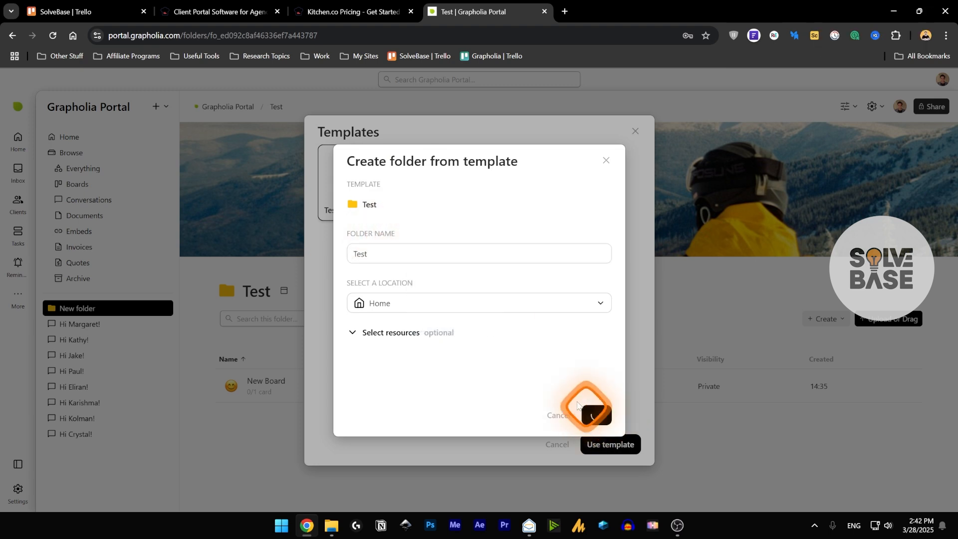
pyautogui.click(75, 311)
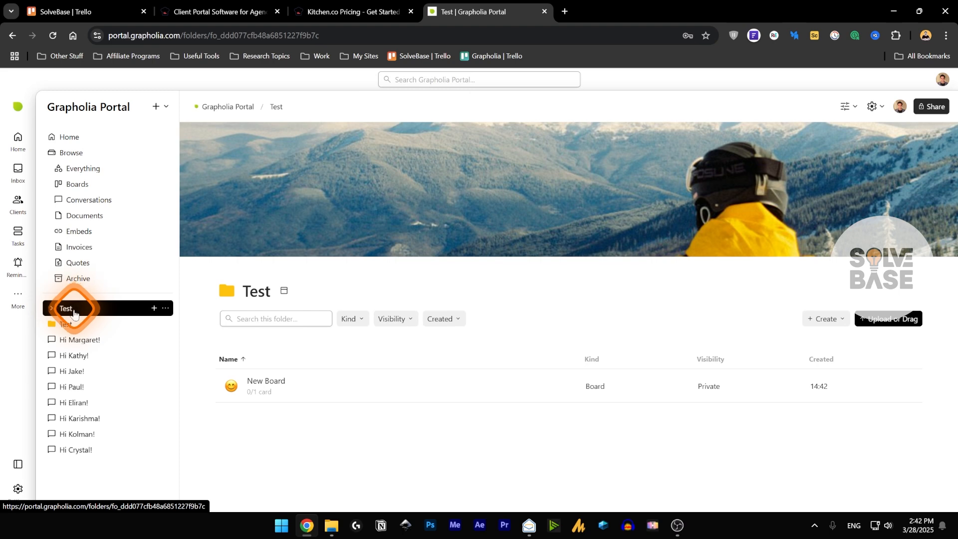
# - Rename the TEST task on the original New Board to 2TEST
pyautogui.click(82, 323)
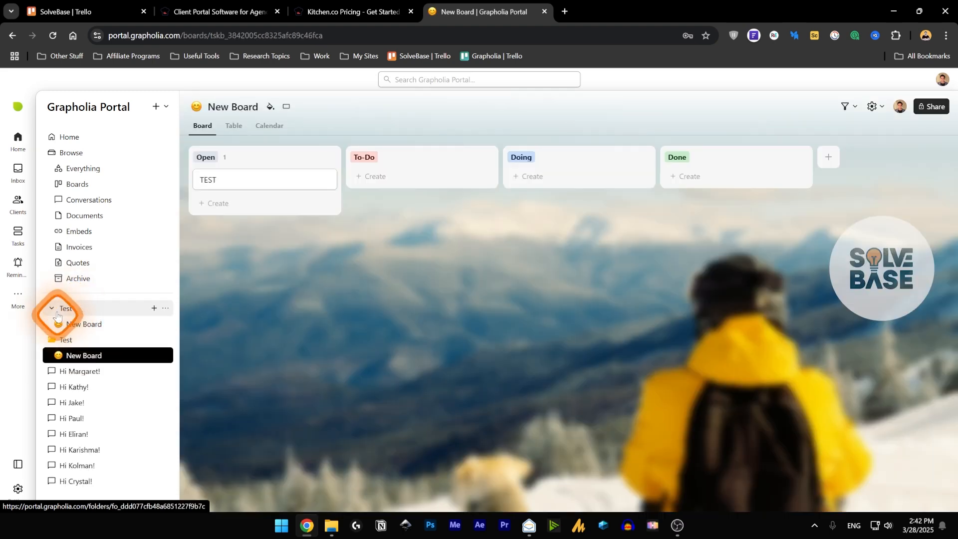
pyautogui.click(76, 313)
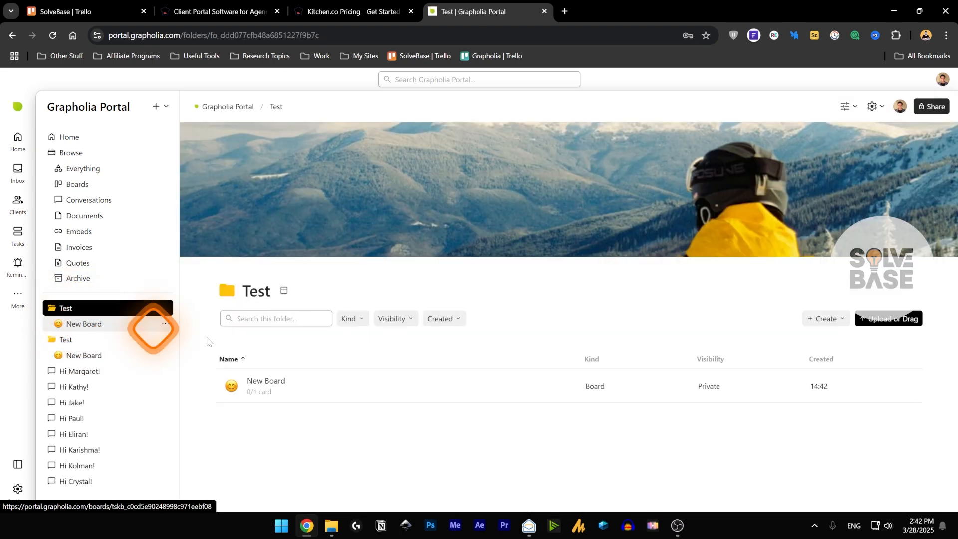
pyautogui.click(271, 381)
pyautogui.click(214, 184)
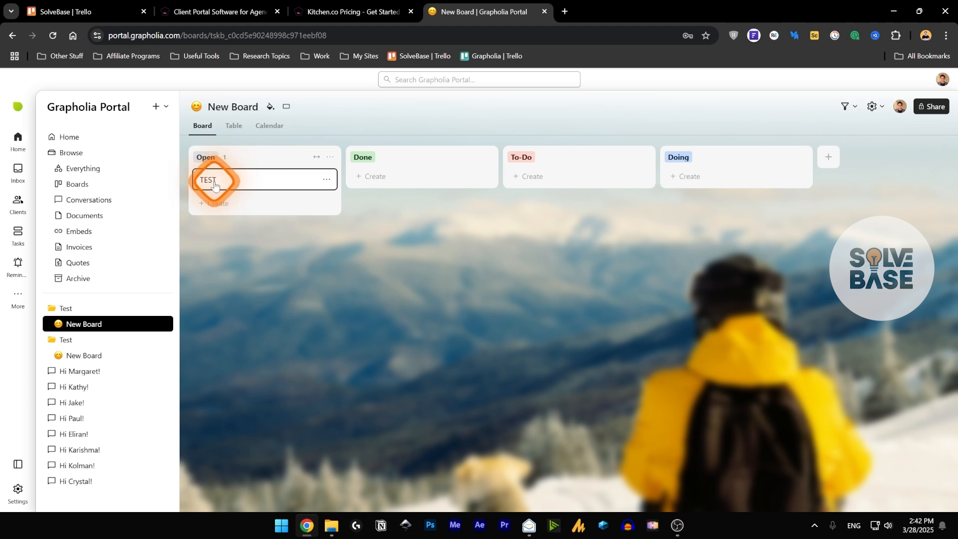
pyautogui.click(74, 355)
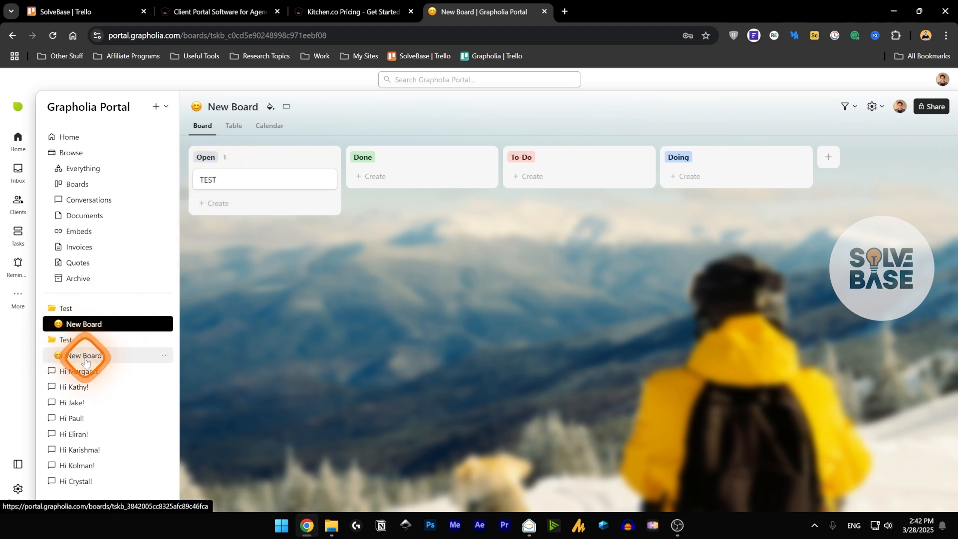
pyautogui.click(222, 180)
pyautogui.click(274, 168)
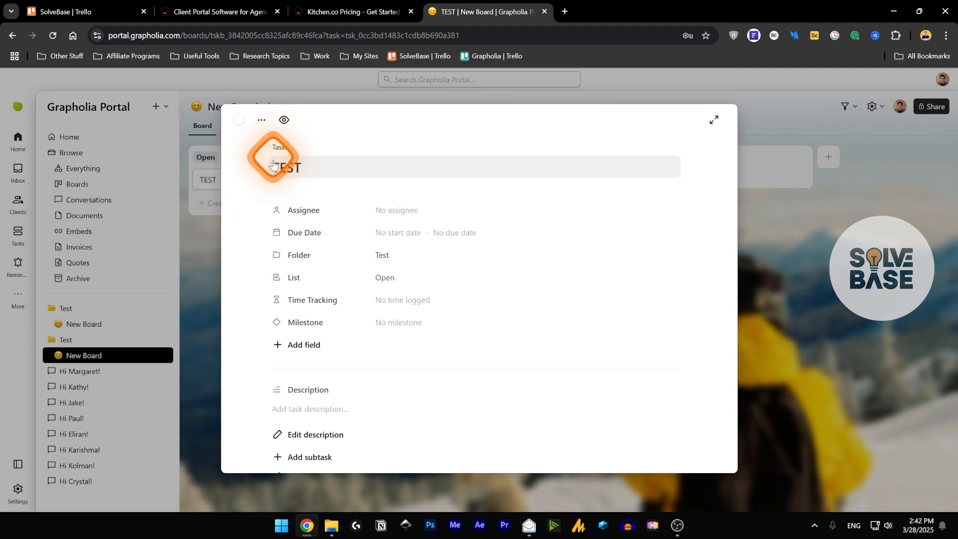
pyautogui.write('2')
pyautogui.click(442, 202)
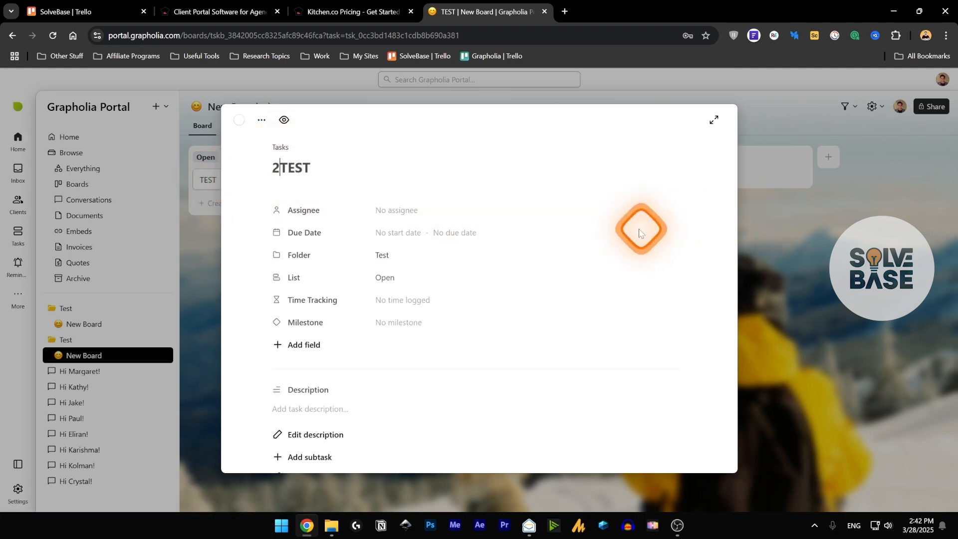
pyautogui.press('Return')
pyautogui.click(740, 130)
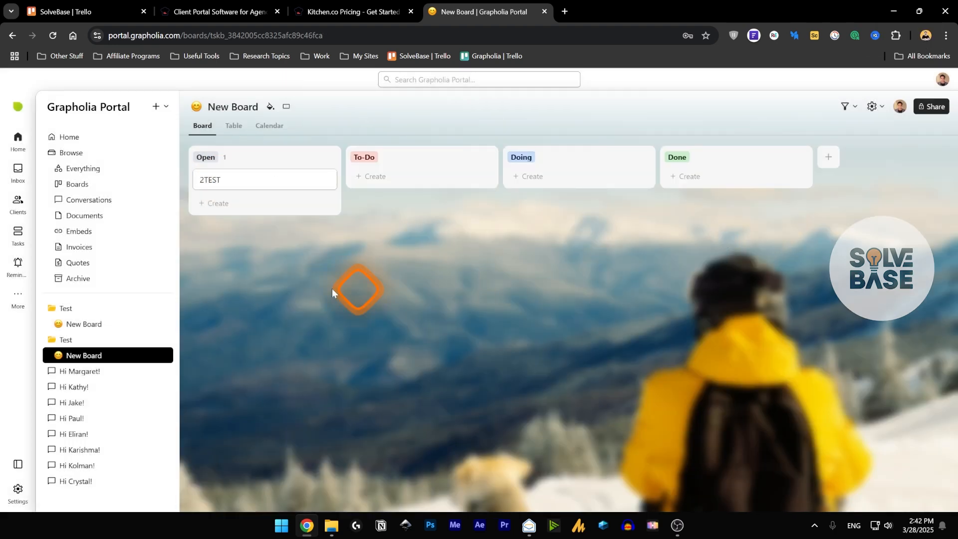
# - Reorder the other New Board's columns to Open, Doing, To-Do, Done
pyautogui.click(79, 325)
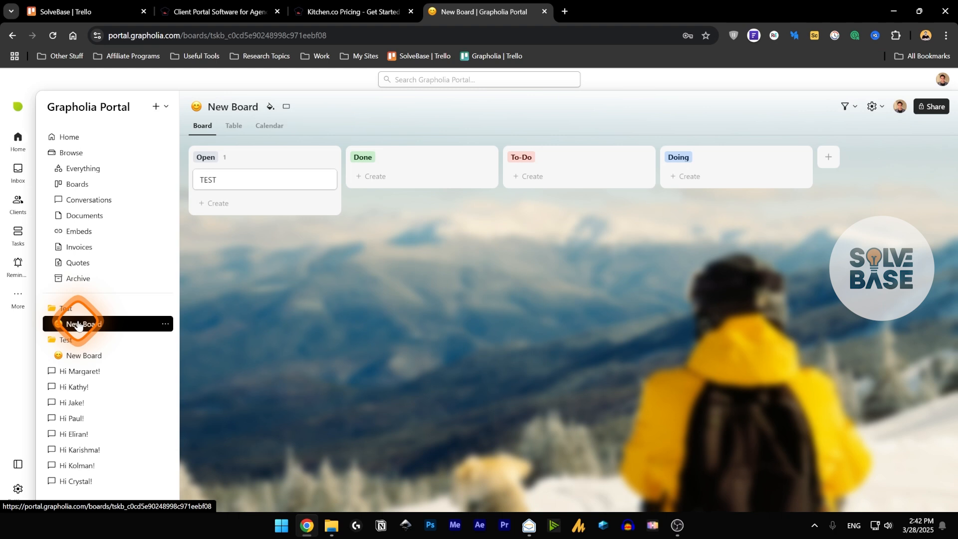
pyautogui.click(89, 355)
pyautogui.click(83, 324)
pyautogui.moveTo(363, 157); pyautogui.dragTo(470, 168)
pyautogui.moveTo(563, 166); pyautogui.dragTo(638, 160)
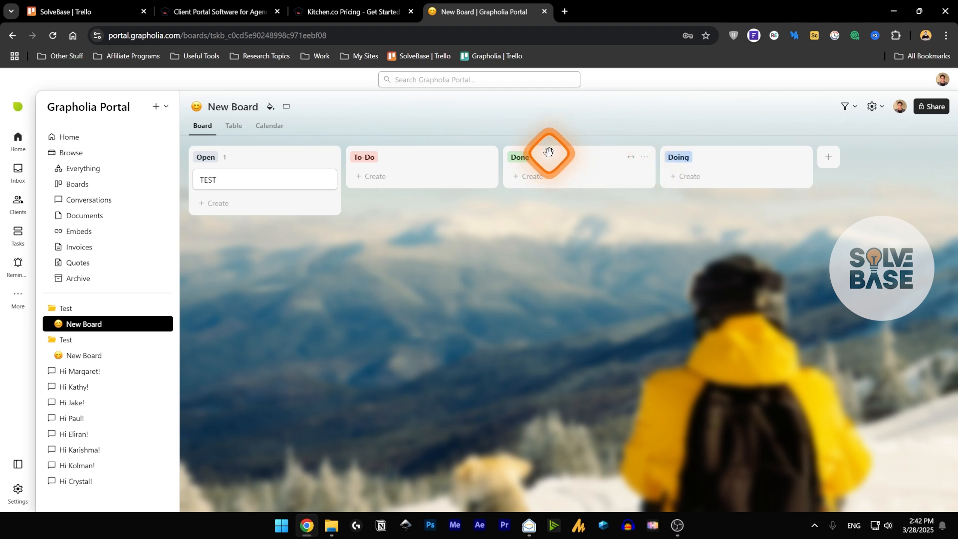
pyautogui.moveTo(733, 155); pyautogui.dragTo(372, 163)
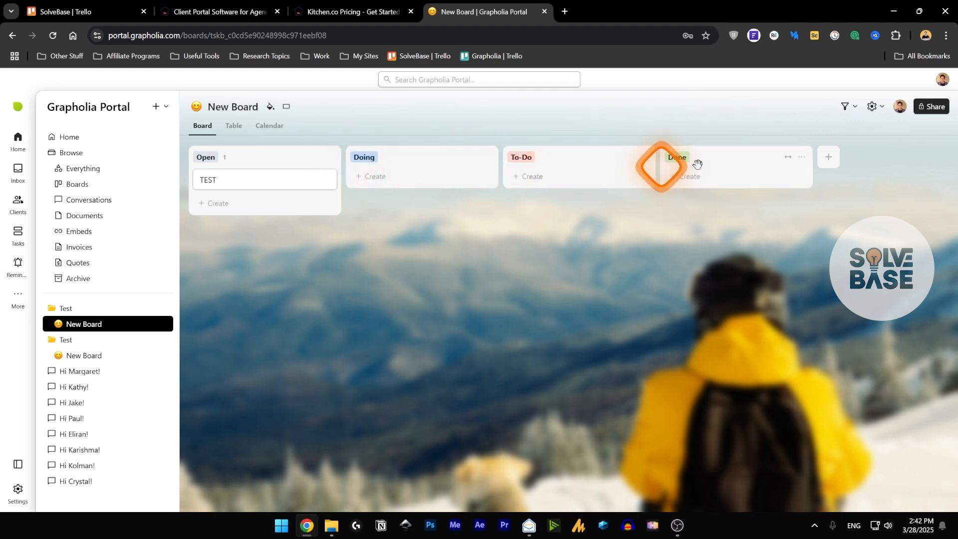
# - Start adding a new column twice, cancelling both times
pyautogui.click(828, 156)
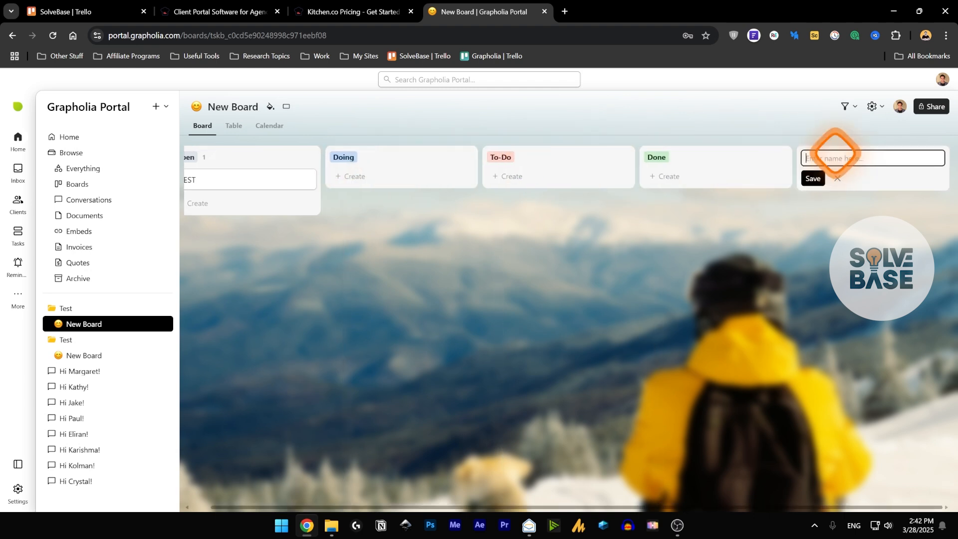
pyautogui.click(838, 179)
pyautogui.click(835, 156)
pyautogui.click(838, 179)
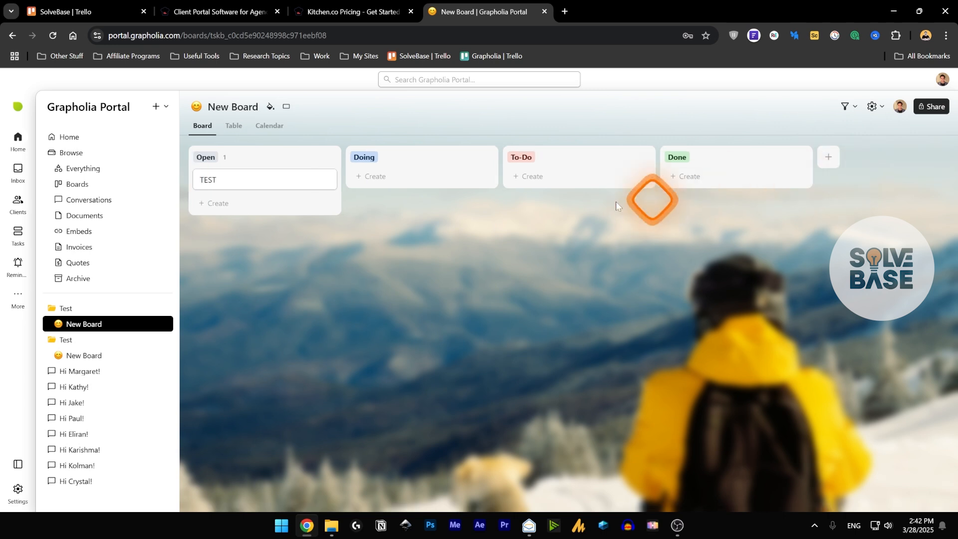
# - In workspace Settings, view the custom email domain's sending addresses, then close them
pyautogui.click(18, 489)
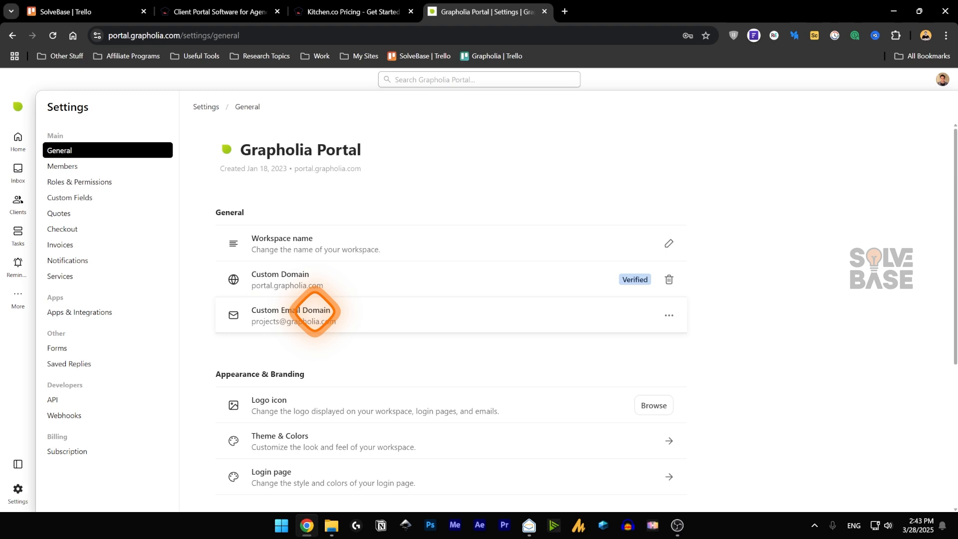
pyautogui.click(669, 316)
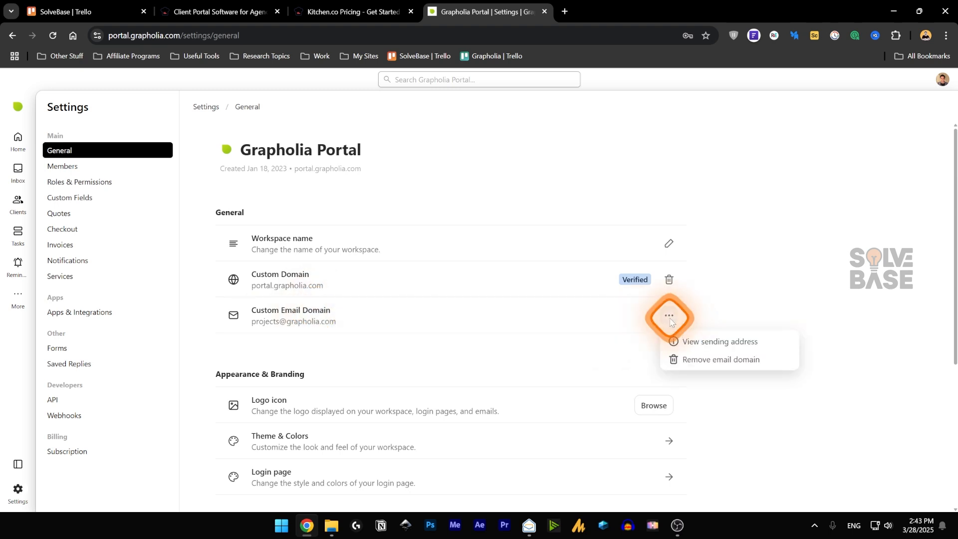
pyautogui.click(724, 341)
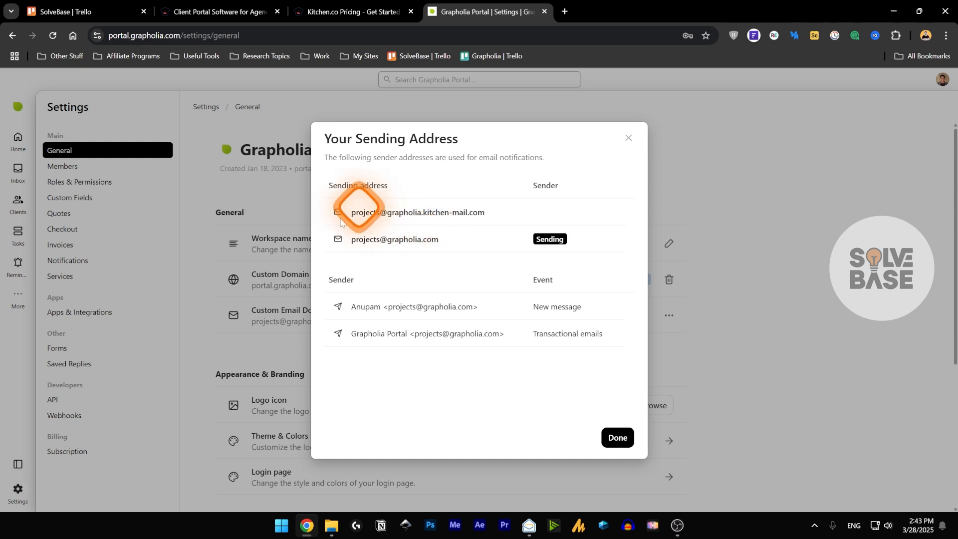
pyautogui.click(627, 138)
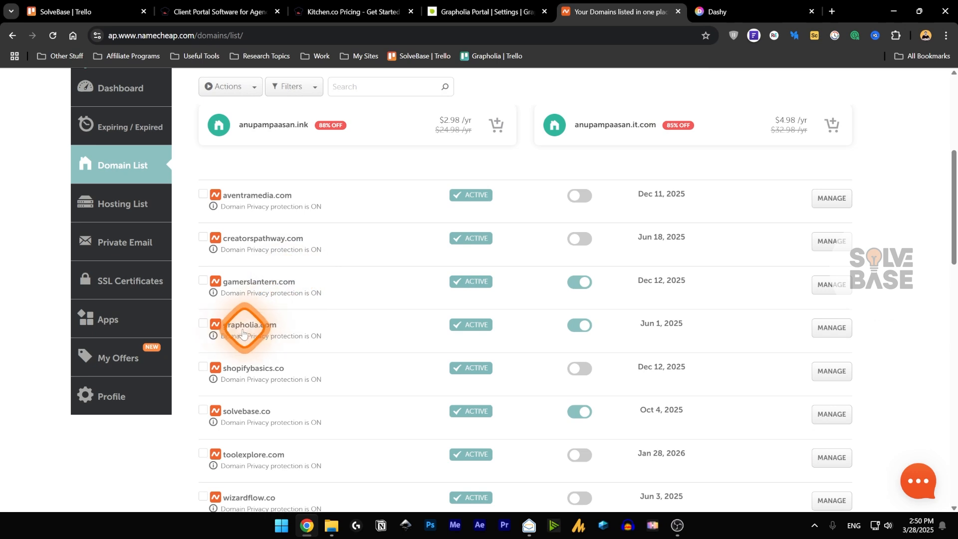
# - Open grapholia.com's management page in Namecheap, then go to the Cloudflare tab
pyautogui.click(842, 333)
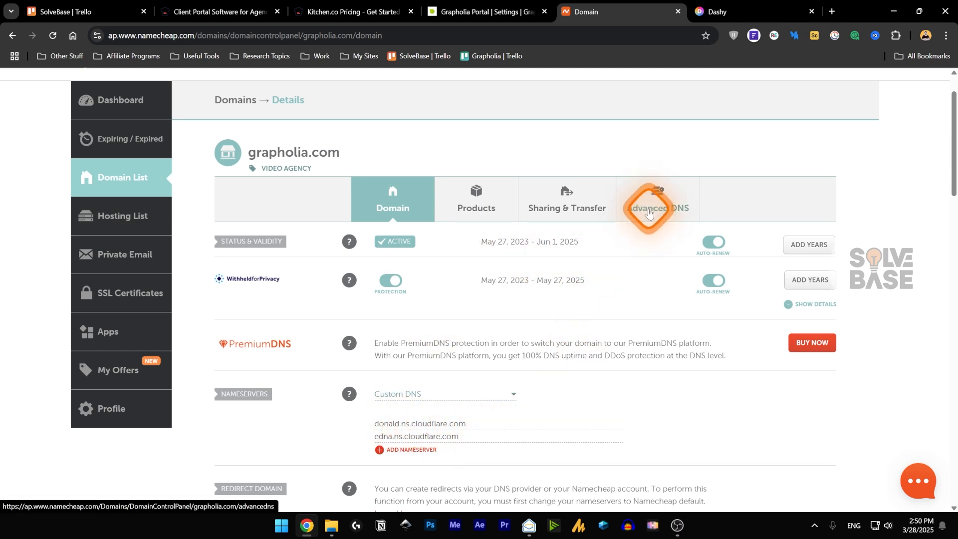
pyautogui.click(748, 12)
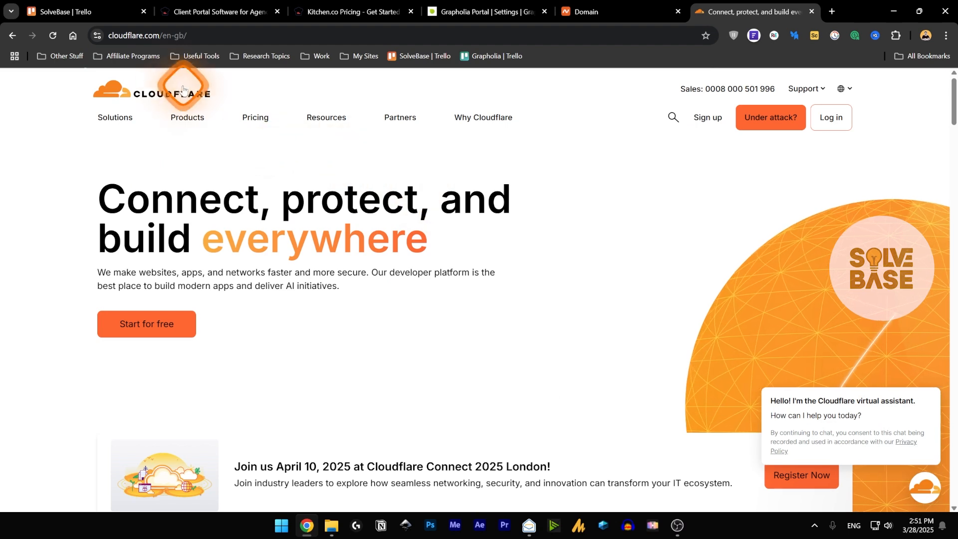
# - Sign in to Cloudflare, open grapholia.com's DNS Records, then return to Namecheap
pyautogui.click(831, 118)
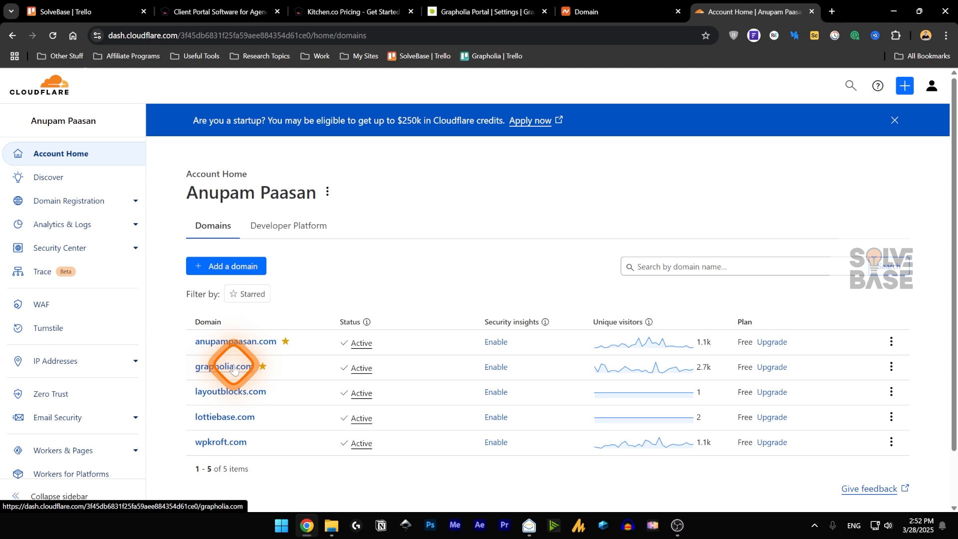
pyautogui.click(606, 10)
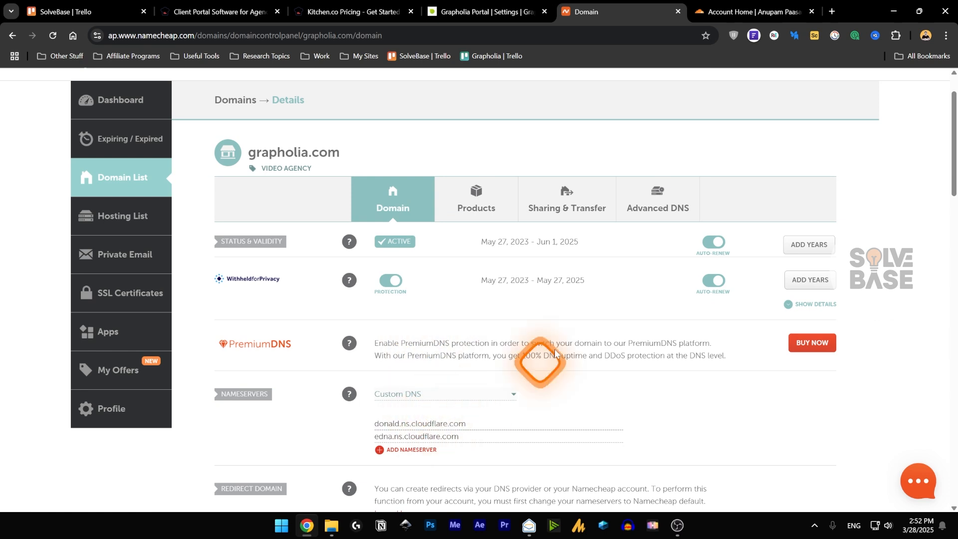
pyautogui.click(752, 12)
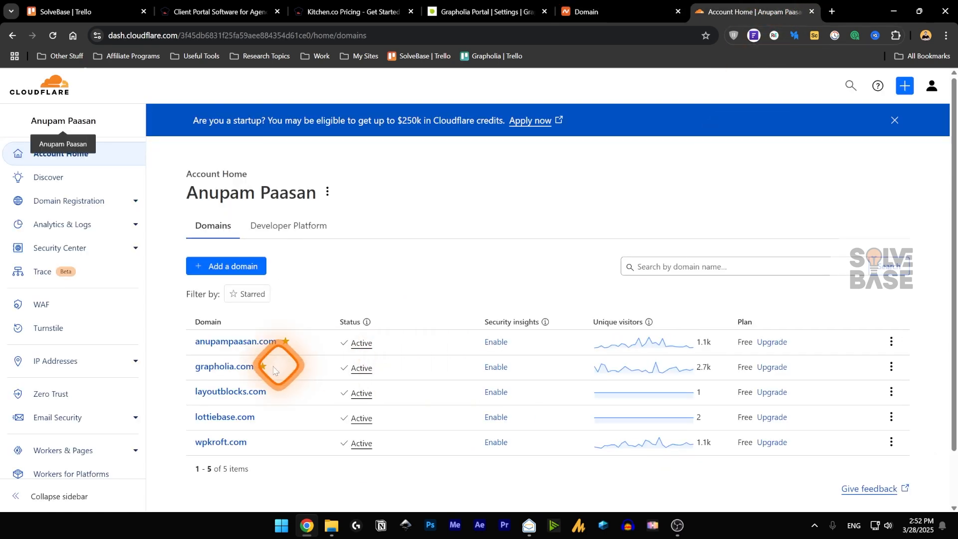
pyautogui.click(228, 375)
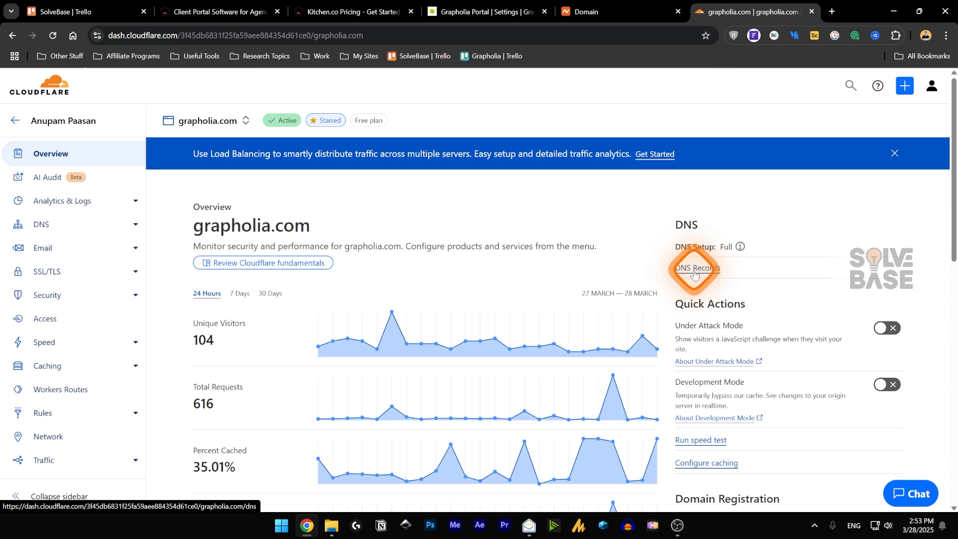
pyautogui.click(693, 271)
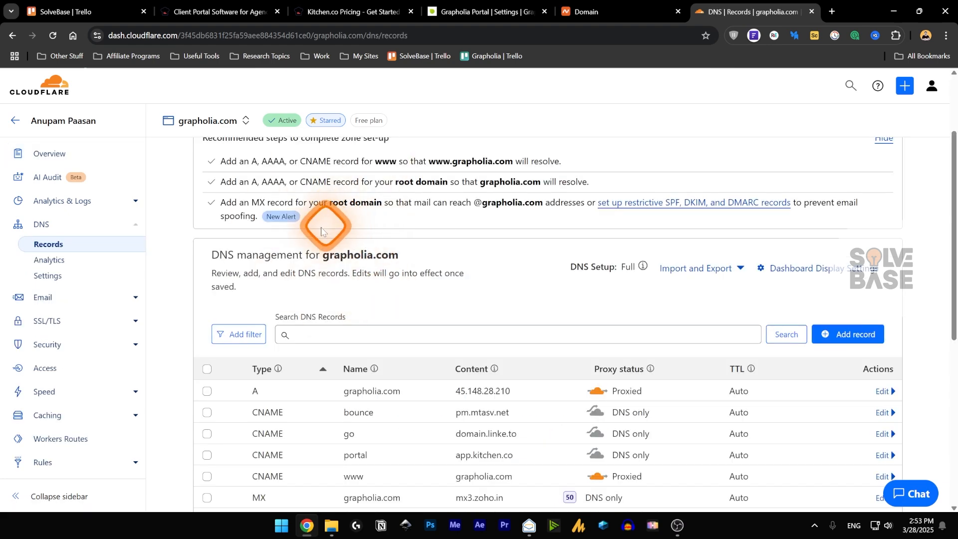
pyautogui.click(588, 12)
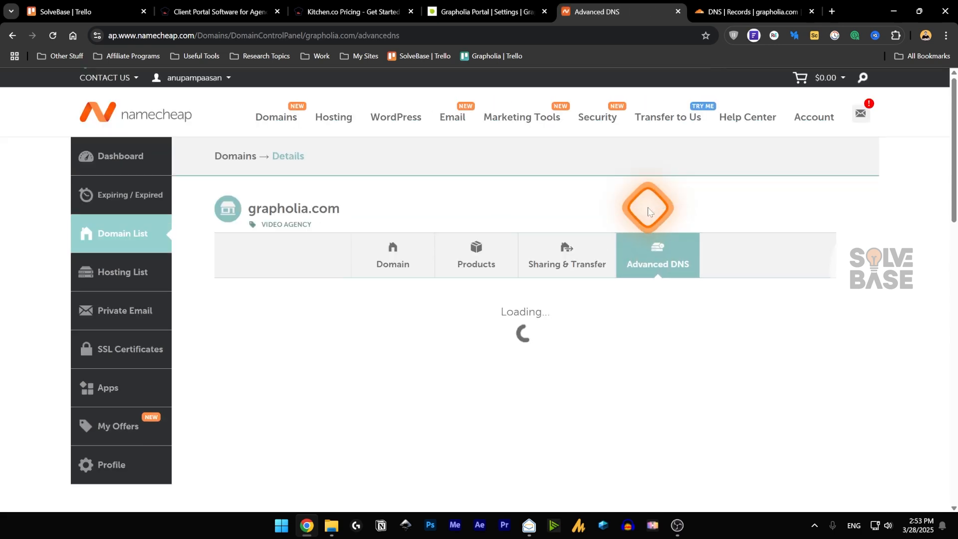
# - Keep grapholia.com's nameservers on Custom DNS and open its Advanced DNS page
pyautogui.click(408, 257)
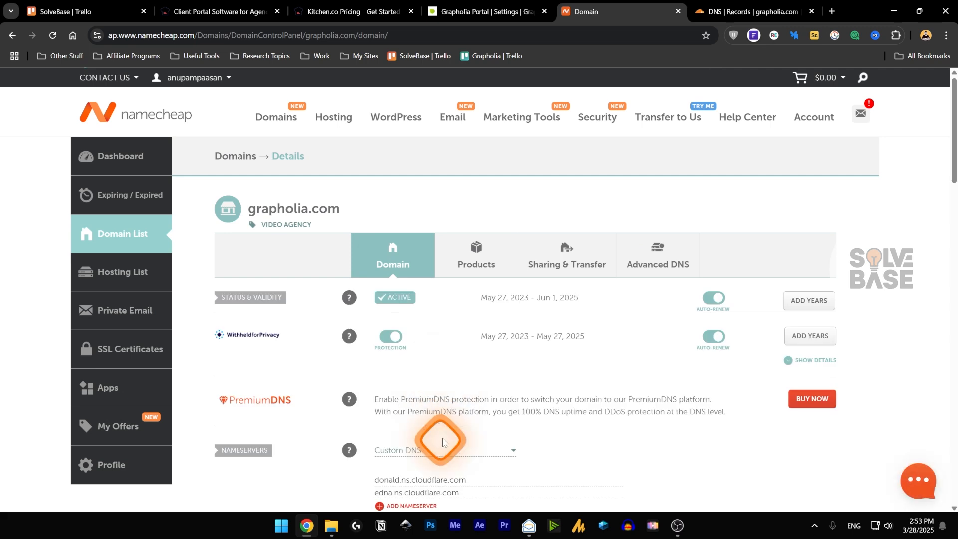
pyautogui.scroll(-1, 443, 434)
pyautogui.click(421, 395)
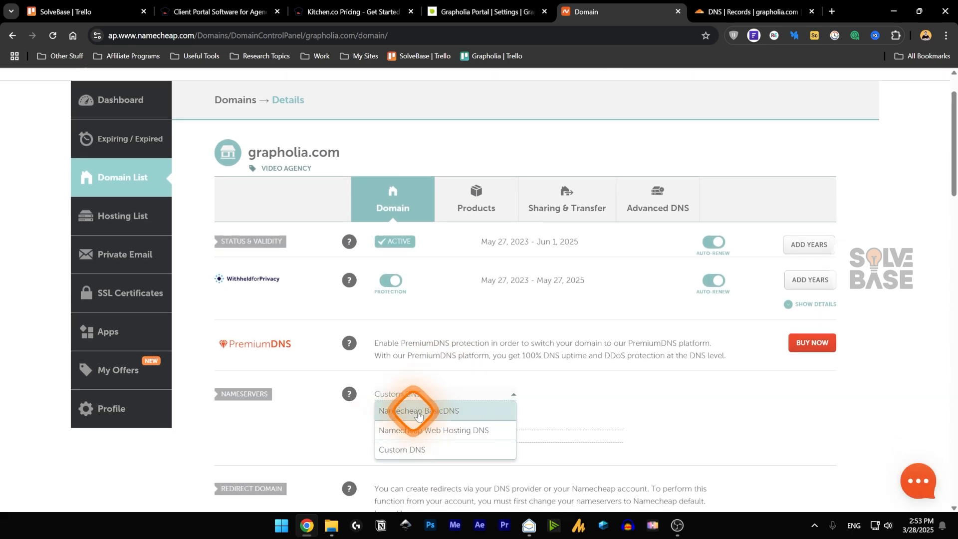
pyautogui.click(513, 396)
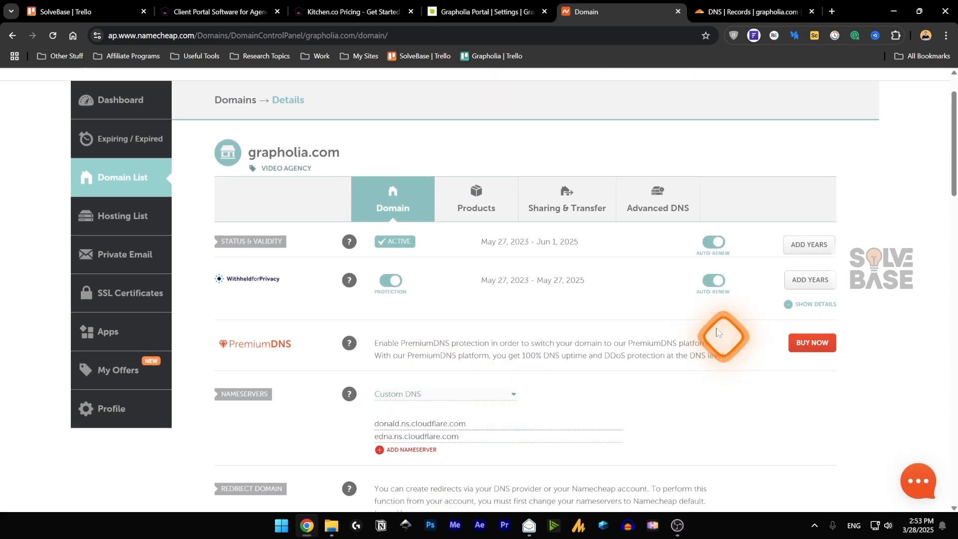
pyautogui.click(679, 194)
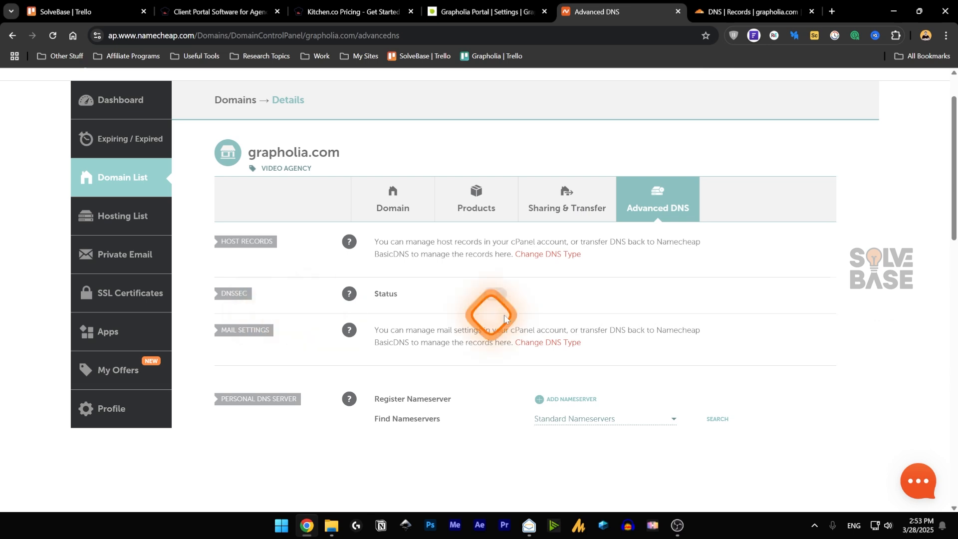
pyautogui.click(731, 12)
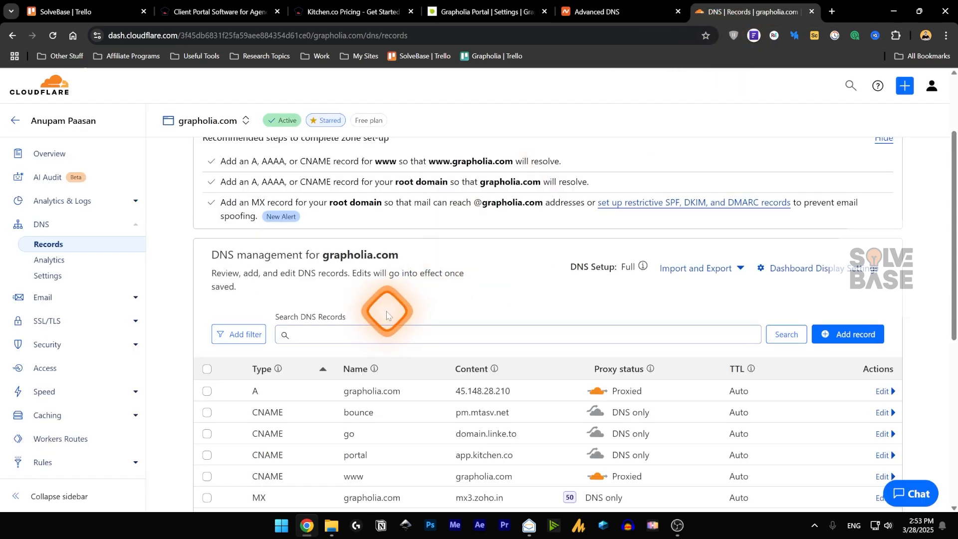
# - Start a new A record in Cloudflare, toggling DNS only and back to proxied
pyautogui.scroll(-1, 249, 409)
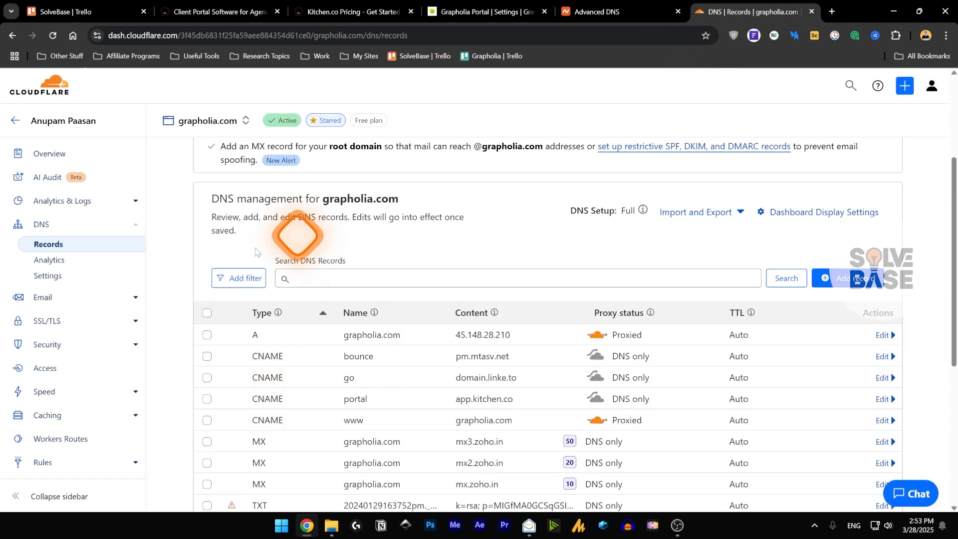
pyautogui.click(629, 13)
pyautogui.click(772, 7)
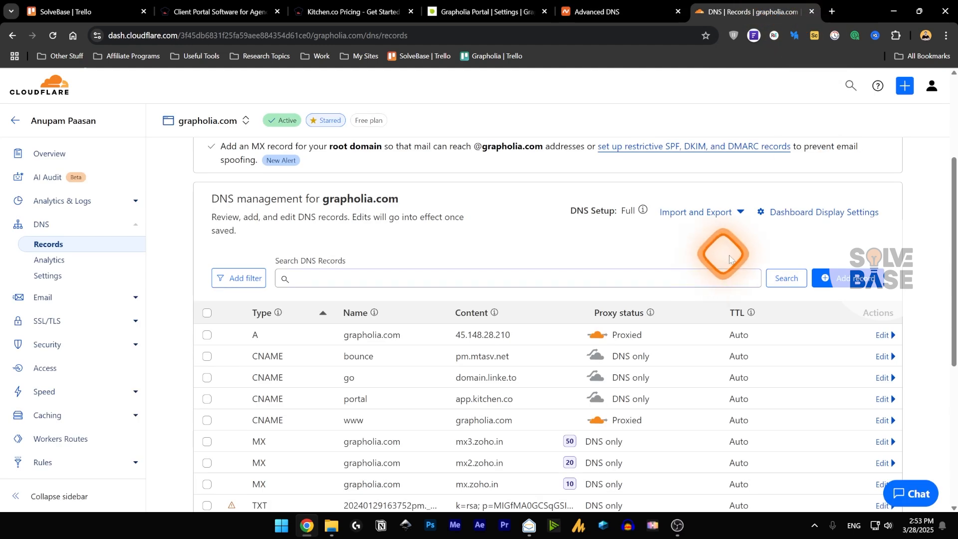
pyautogui.click(838, 279)
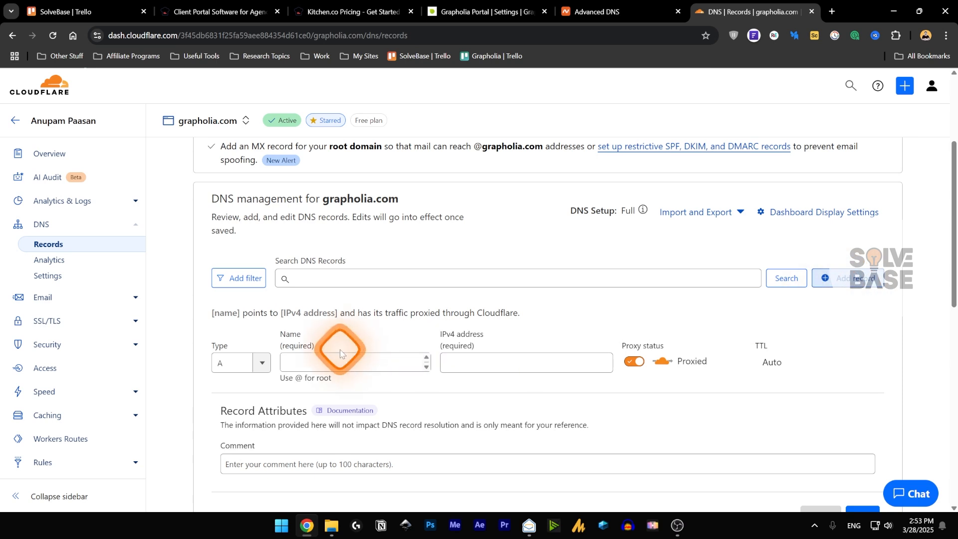
pyautogui.click(260, 363)
pyautogui.click(255, 364)
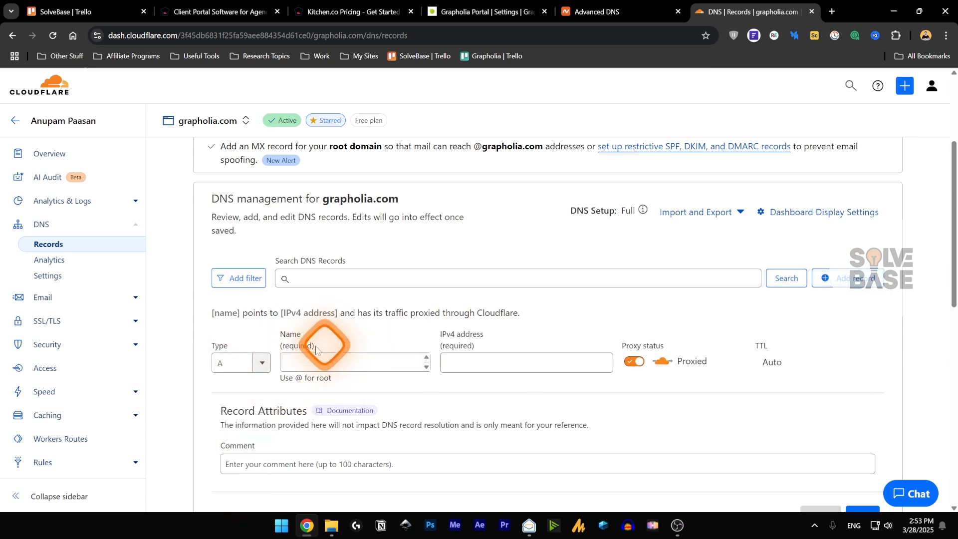
pyautogui.click(515, 360)
pyautogui.click(636, 362)
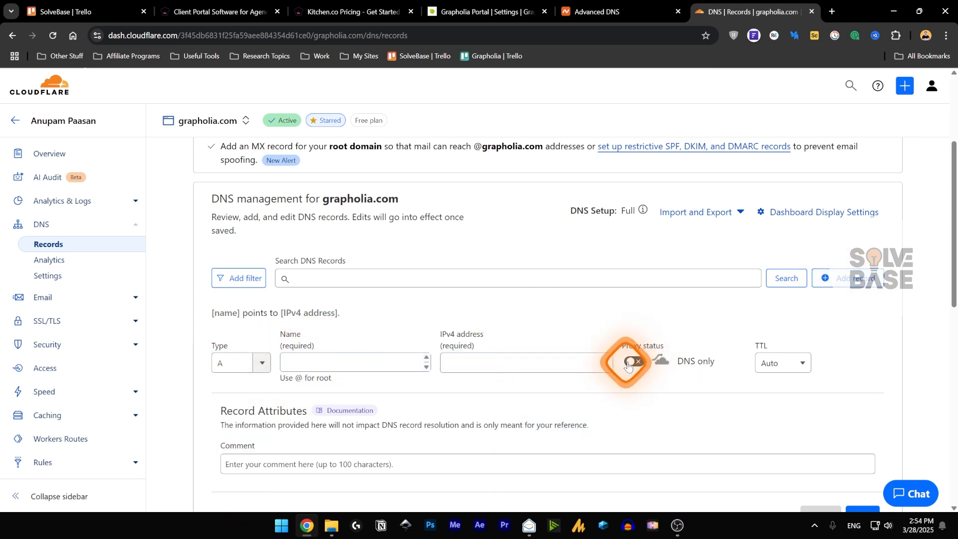
pyautogui.click(636, 362)
pyautogui.doubleClick(636, 364)
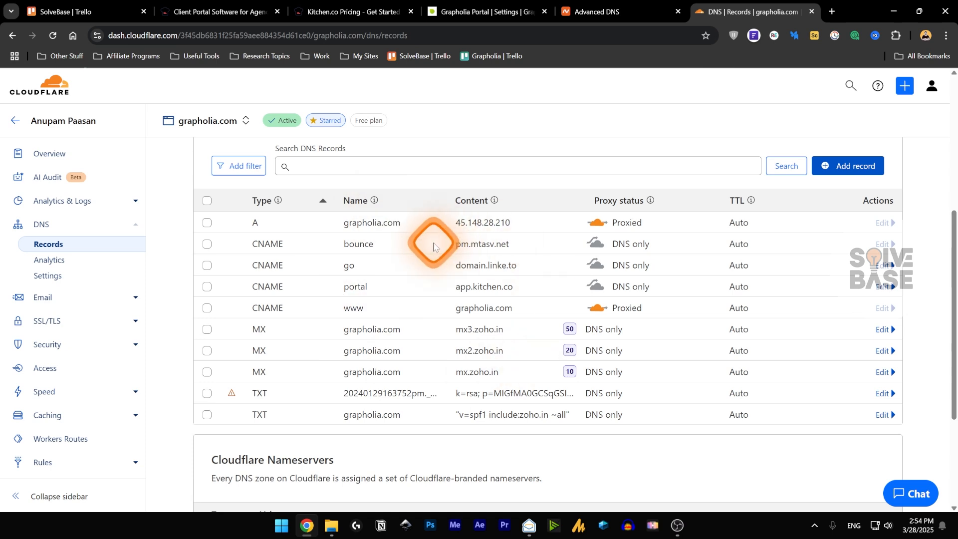
# - Select the portal CNAME's app.kitchen.co target and confirm portal.grapholia.com shows Verified in Kitchen.co
pyautogui.doubleClick(369, 284)
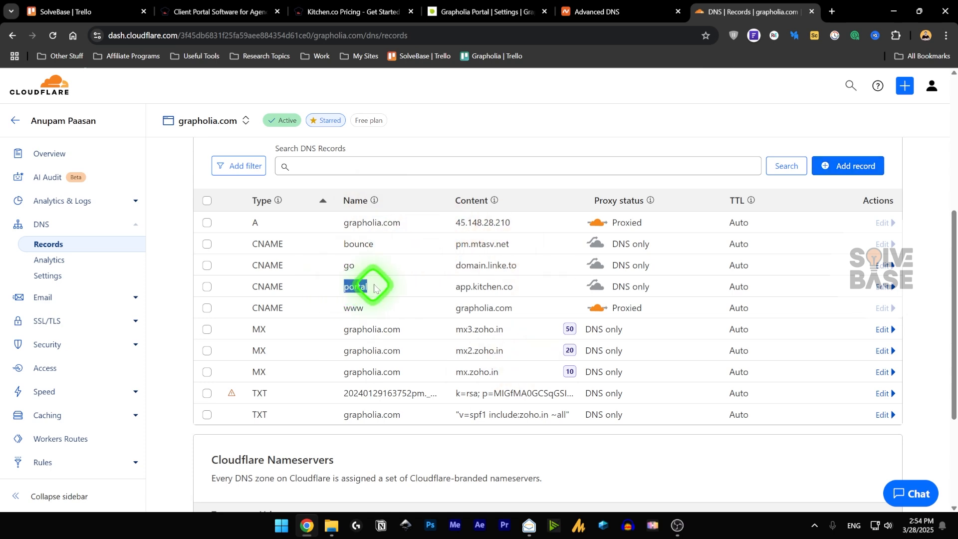
pyautogui.moveTo(455, 287); pyautogui.dragTo(518, 293)
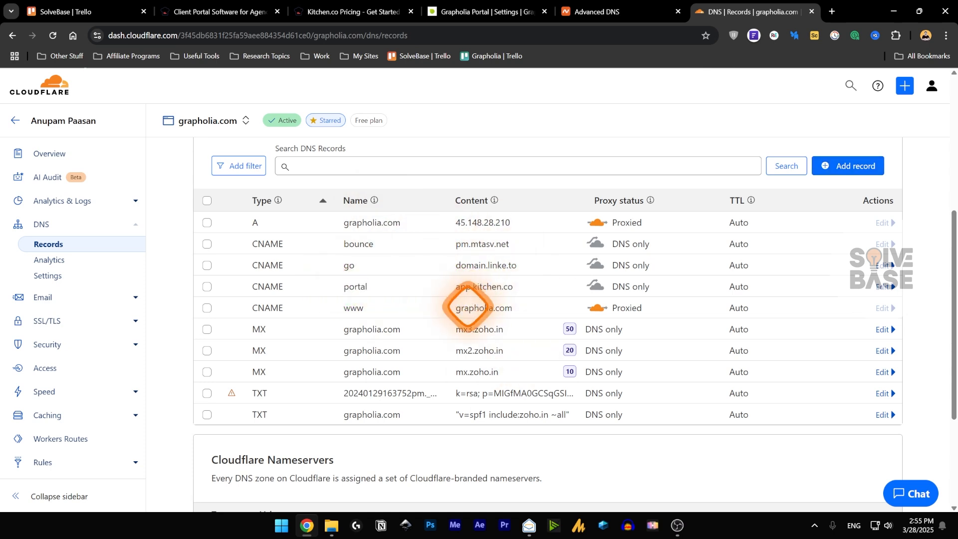
pyautogui.click(468, 12)
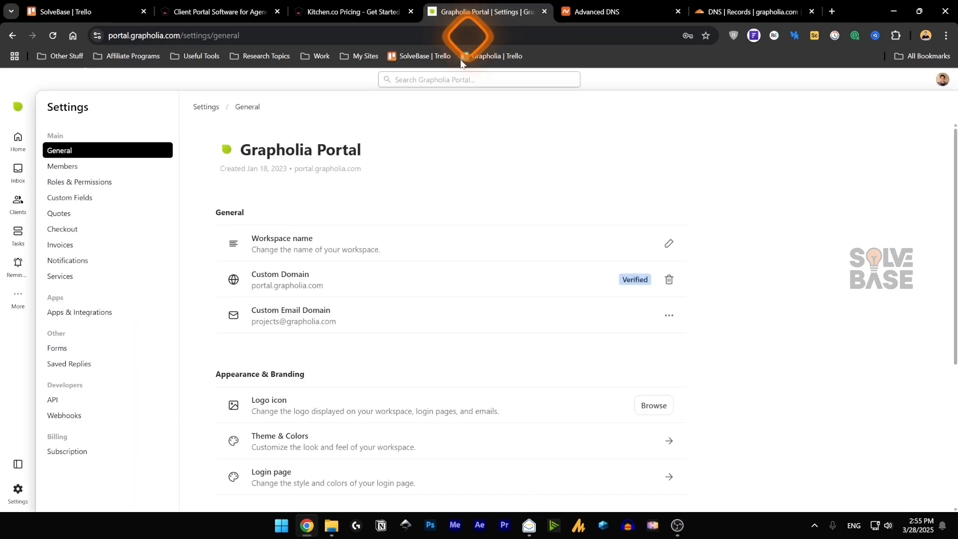
pyautogui.click(734, 10)
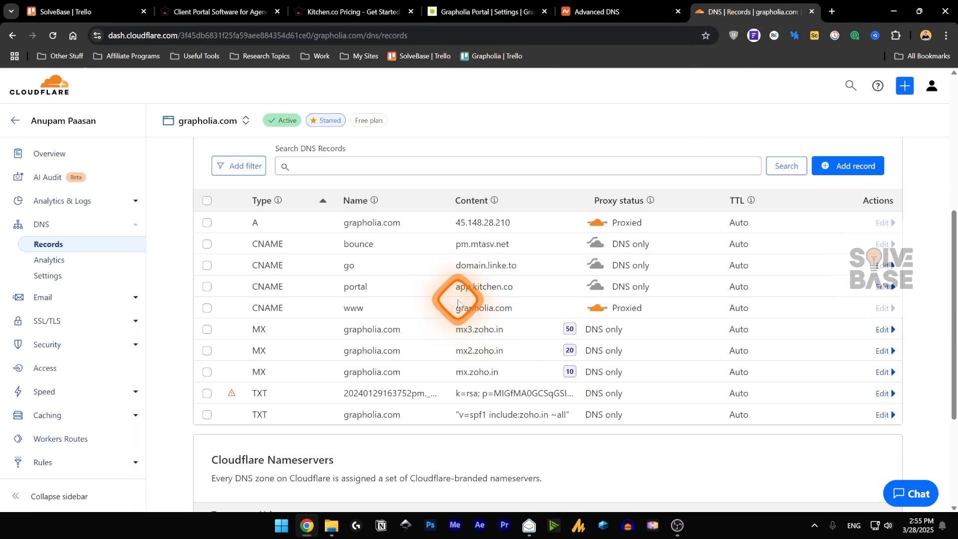
pyautogui.hotkey('ctrl', '4')
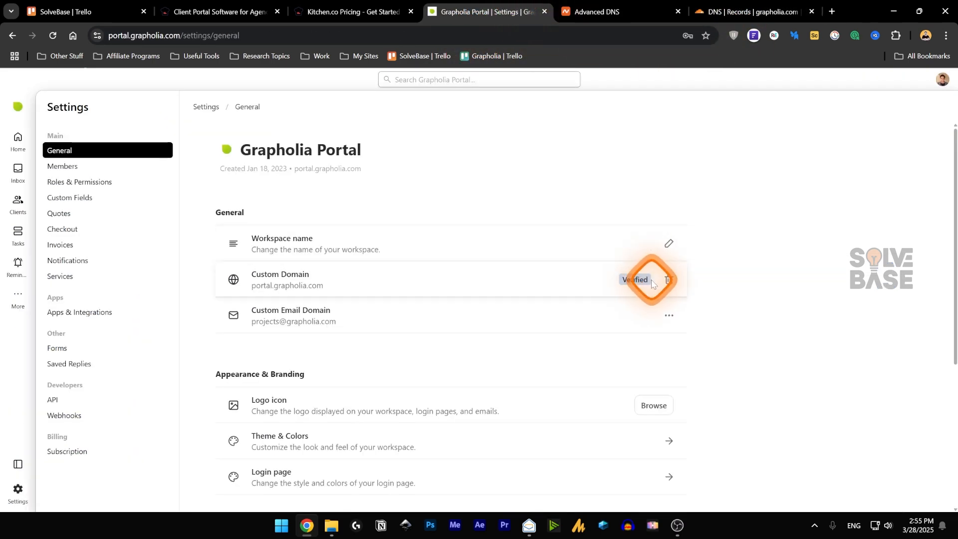
pyautogui.click(733, 11)
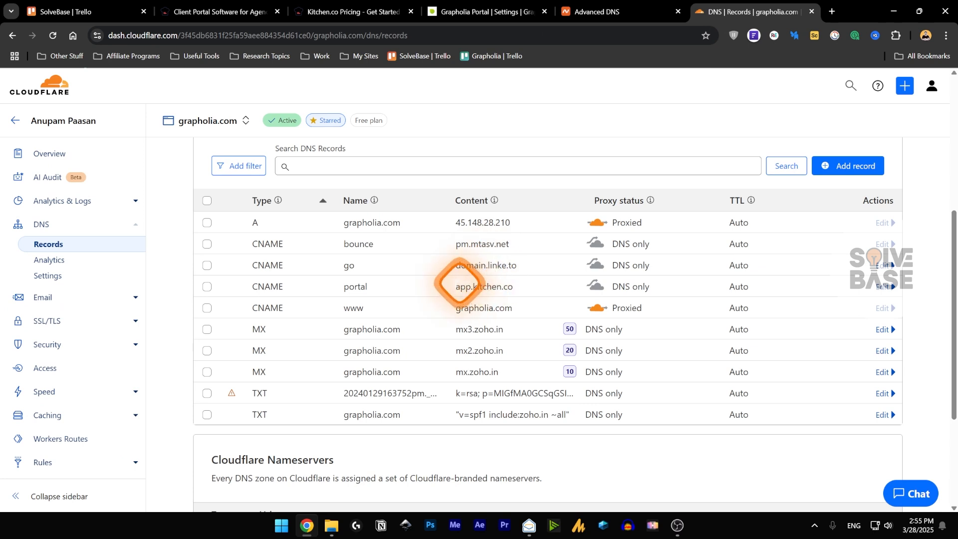
pyautogui.hotkey('ctrl', '4')
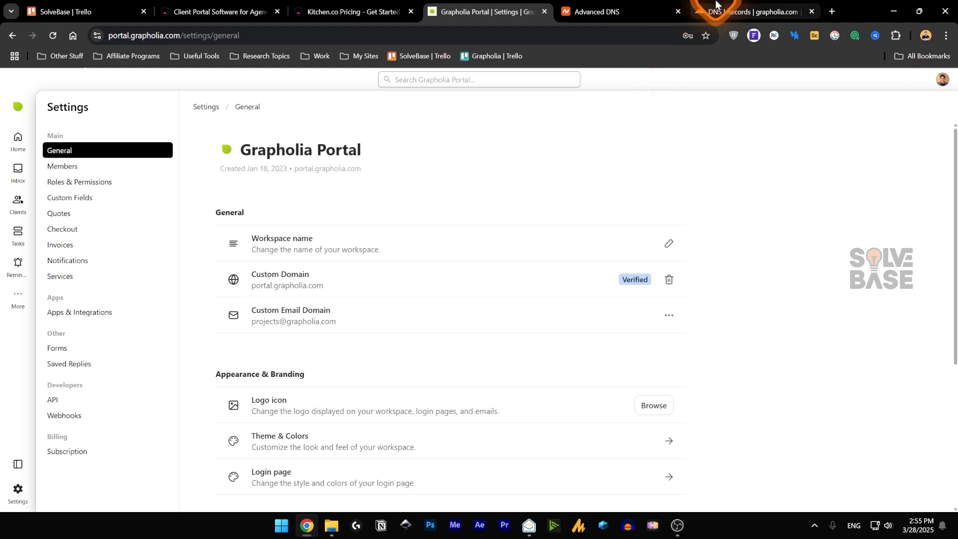
pyautogui.click(736, 4)
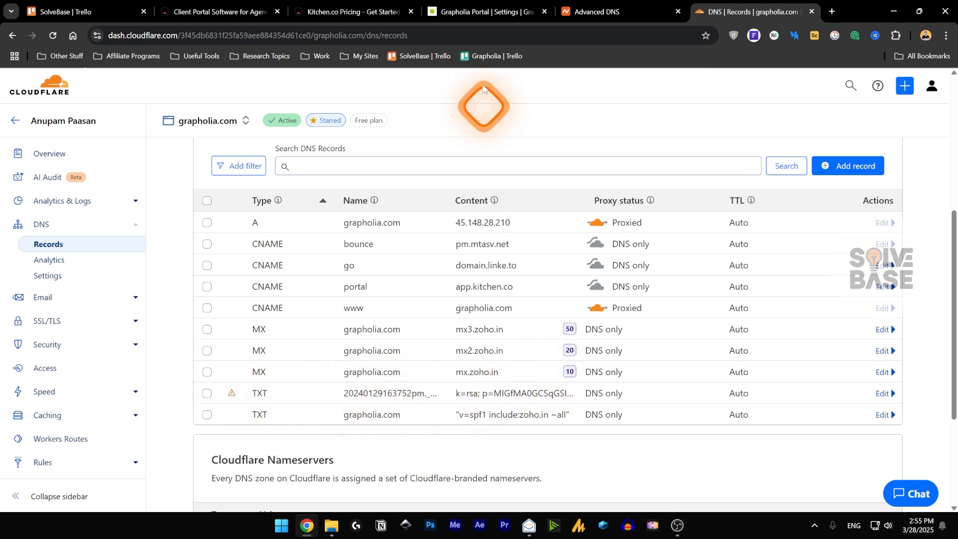
pyautogui.click(484, 11)
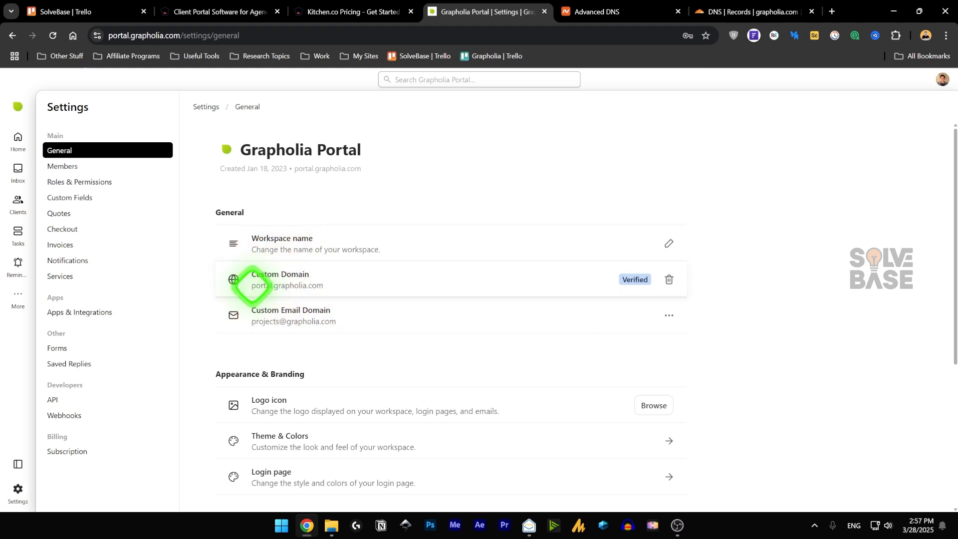
pyautogui.moveTo(317, 286); pyautogui.dragTo(356, 293)
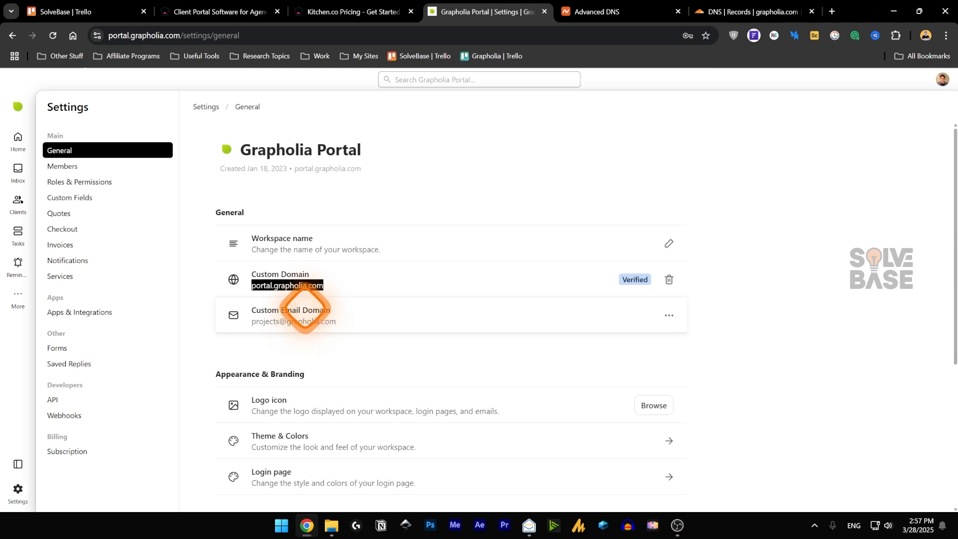
pyautogui.moveTo(252, 322); pyautogui.dragTo(332, 321)
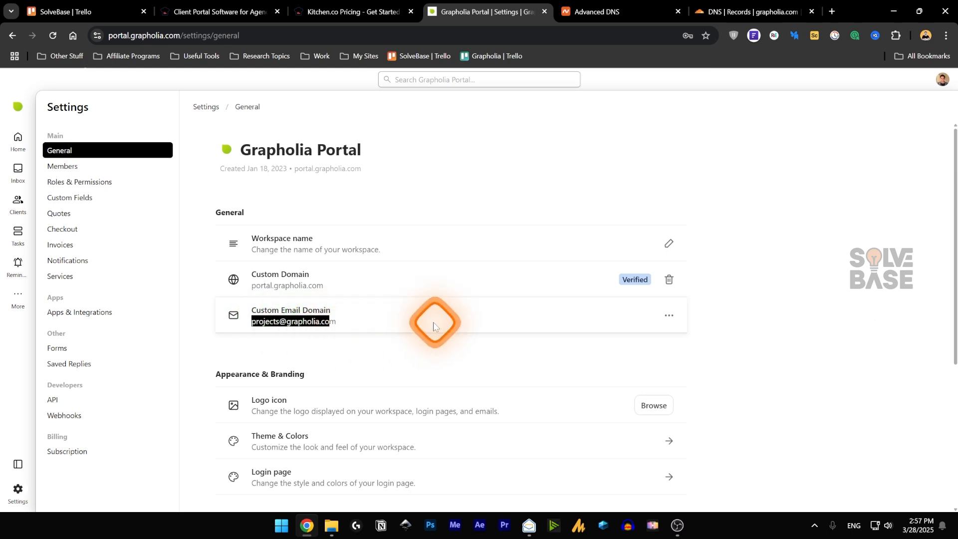
pyautogui.click(386, 322)
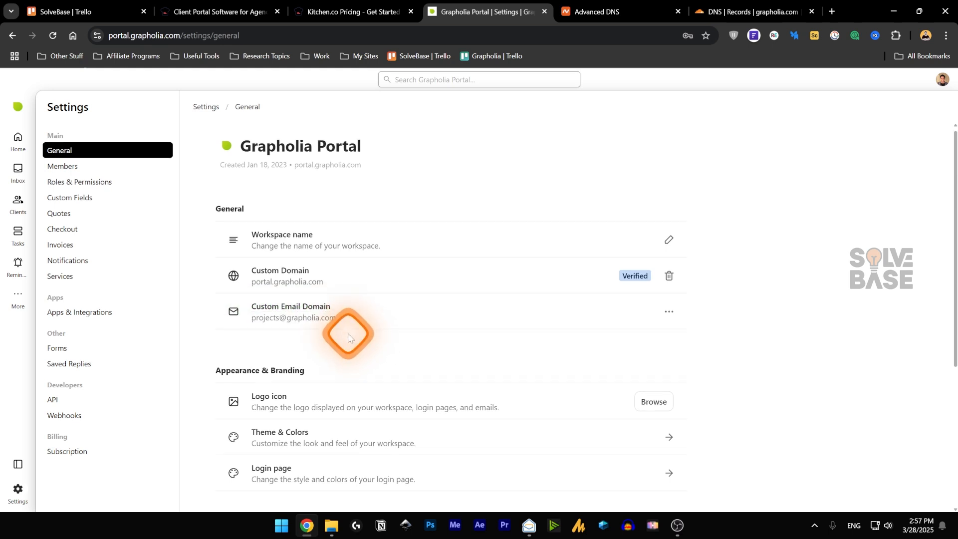
pyautogui.scroll(-2, 344, 329)
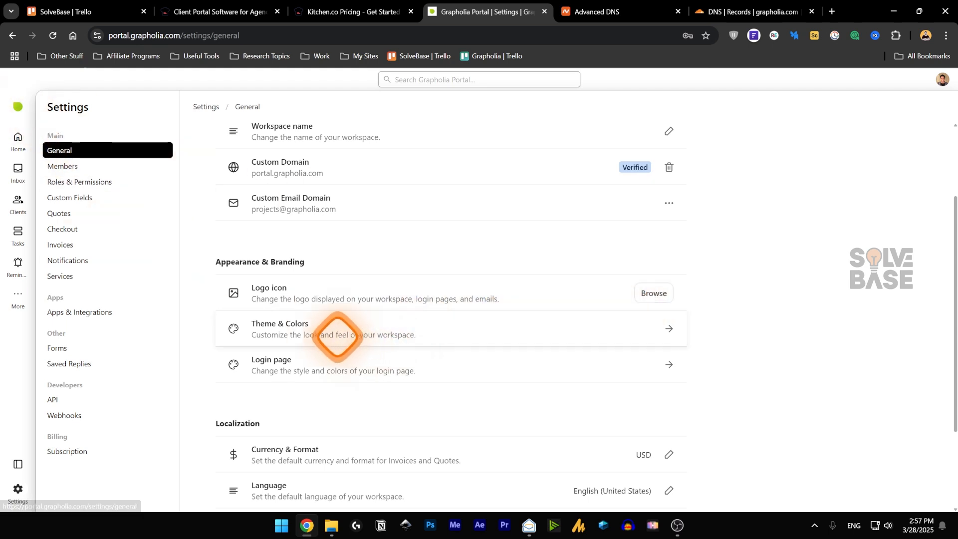
# - Turn on Rounded Corners in Theme & Colors and save the changes
pyautogui.click(668, 328)
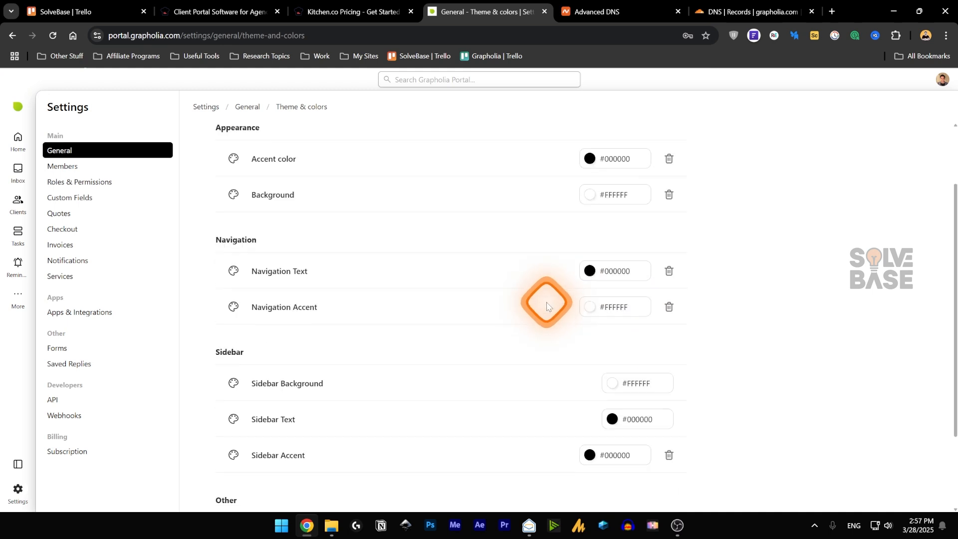
pyautogui.scroll(-2, 546, 305)
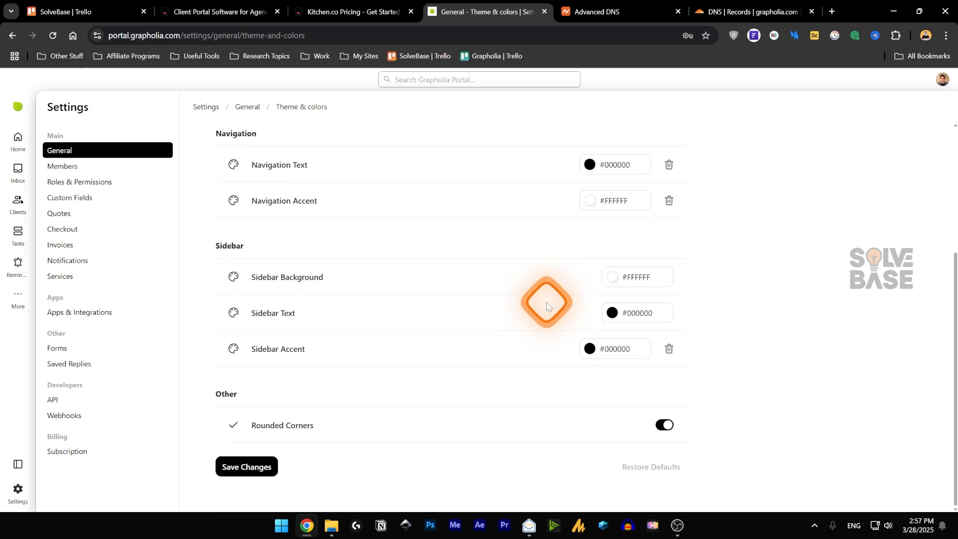
pyautogui.click(662, 425)
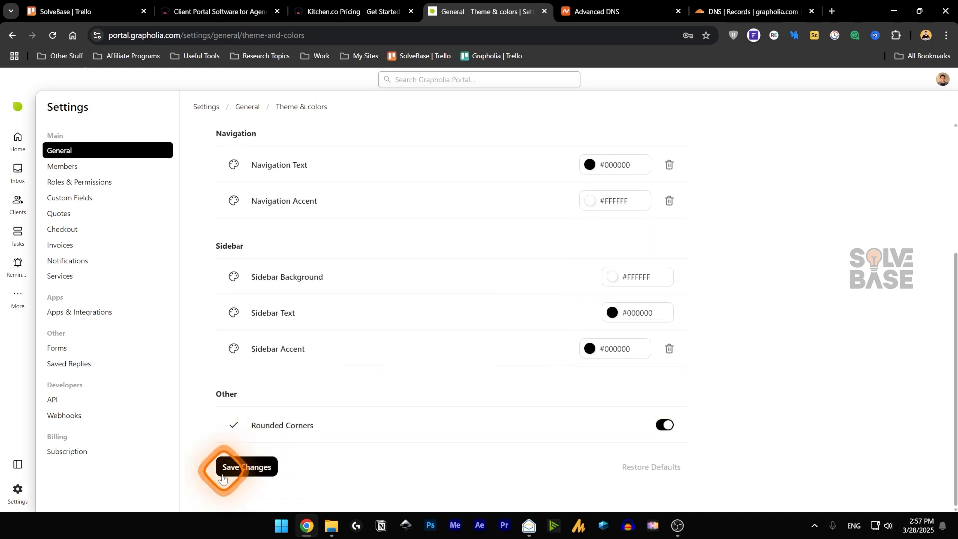
pyautogui.click(246, 467)
pyautogui.scroll(4, 293, 380)
pyautogui.hotkey('alt', 'Left')
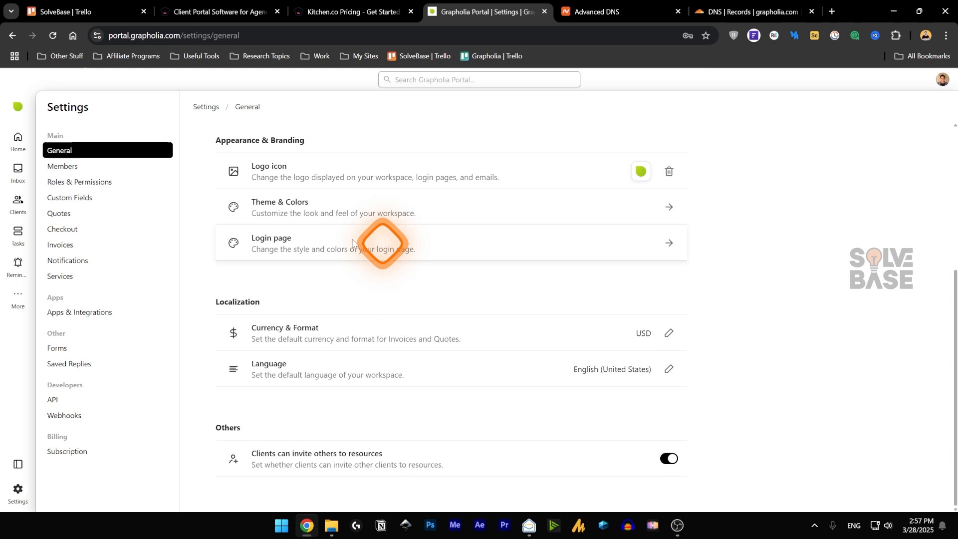
# - On the Login page, keep the background stretched and the login form centred after trying Left
pyautogui.click(658, 242)
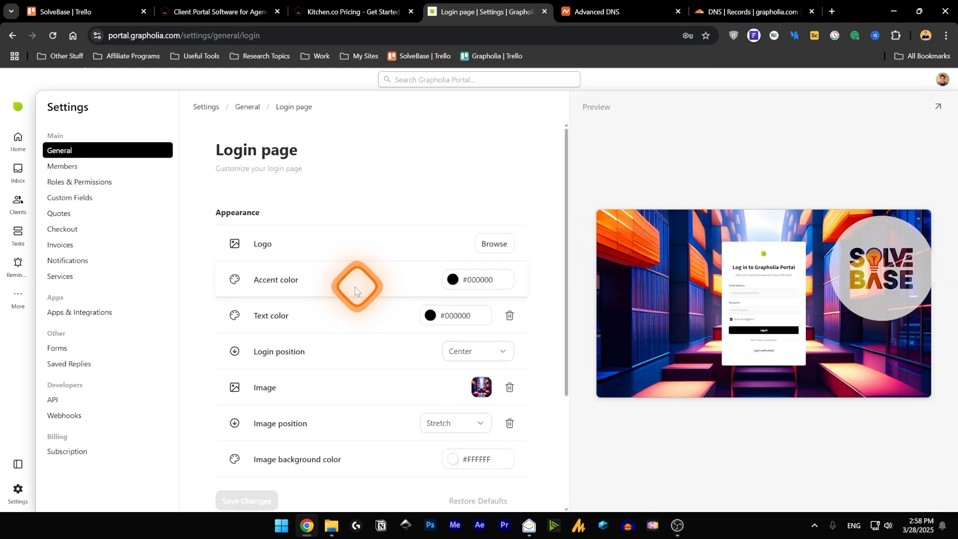
pyautogui.scroll(-1, 357, 296)
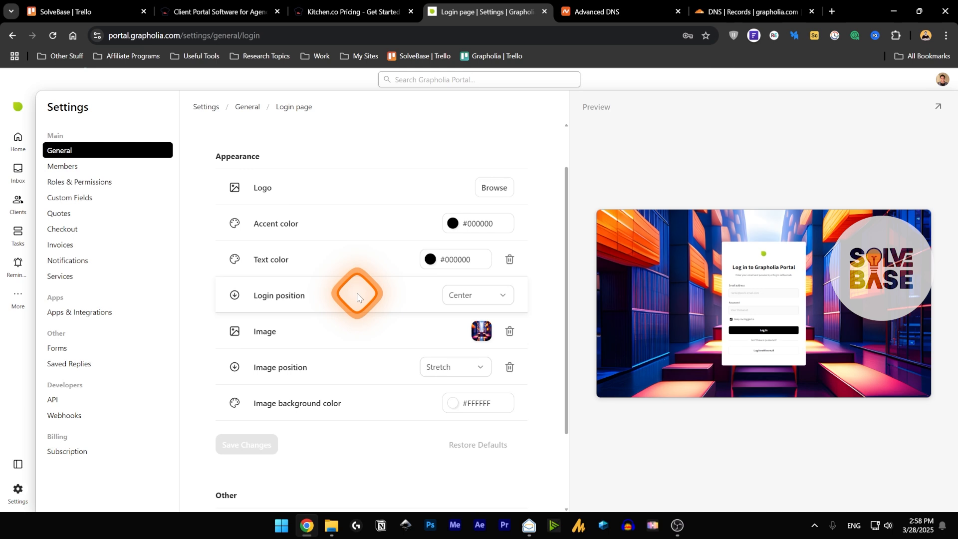
pyautogui.click(459, 367)
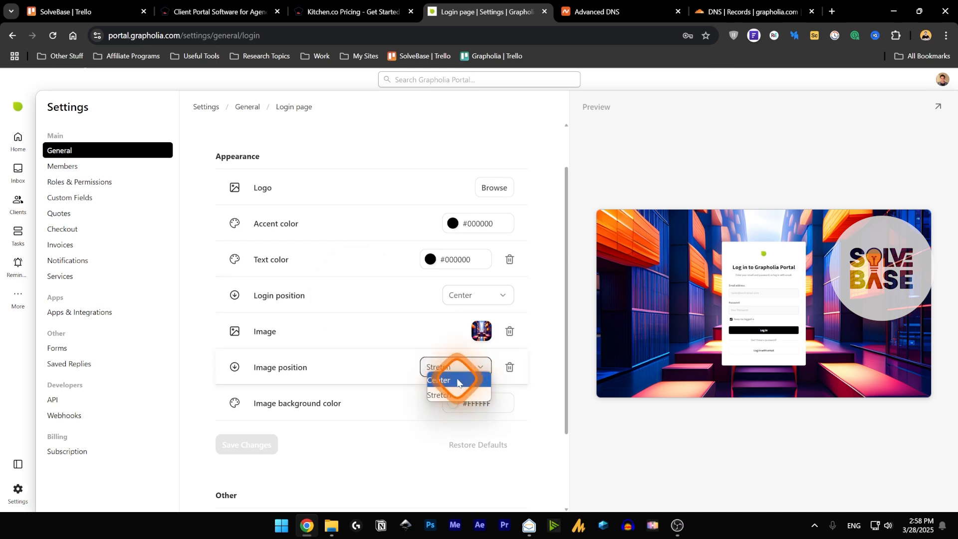
pyautogui.click(466, 366)
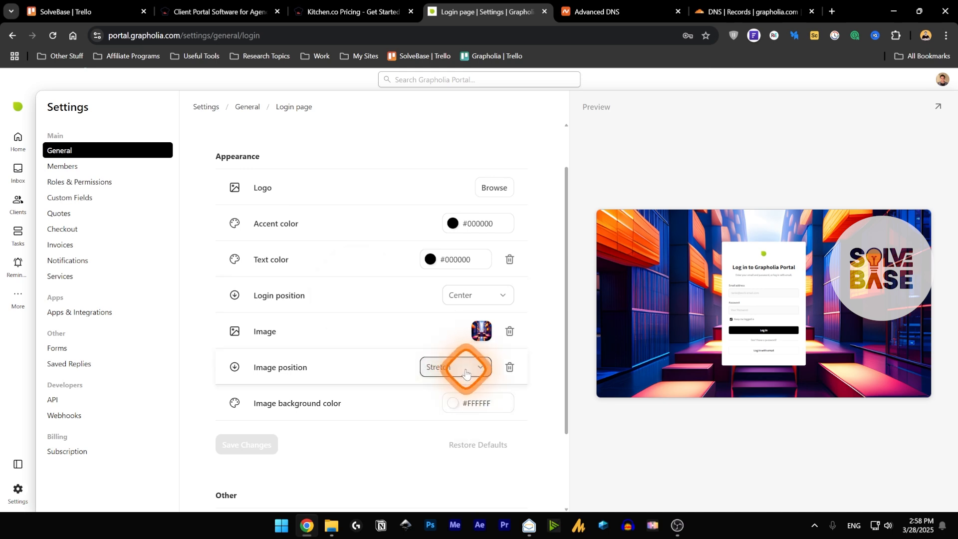
pyautogui.scroll(1, 465, 373)
pyautogui.click(474, 351)
pyautogui.click(466, 381)
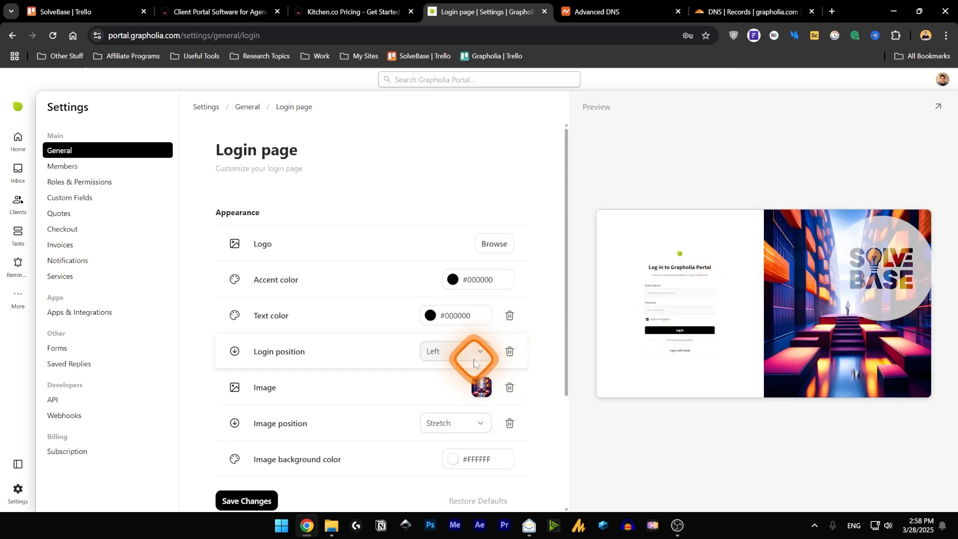
pyautogui.click(474, 360)
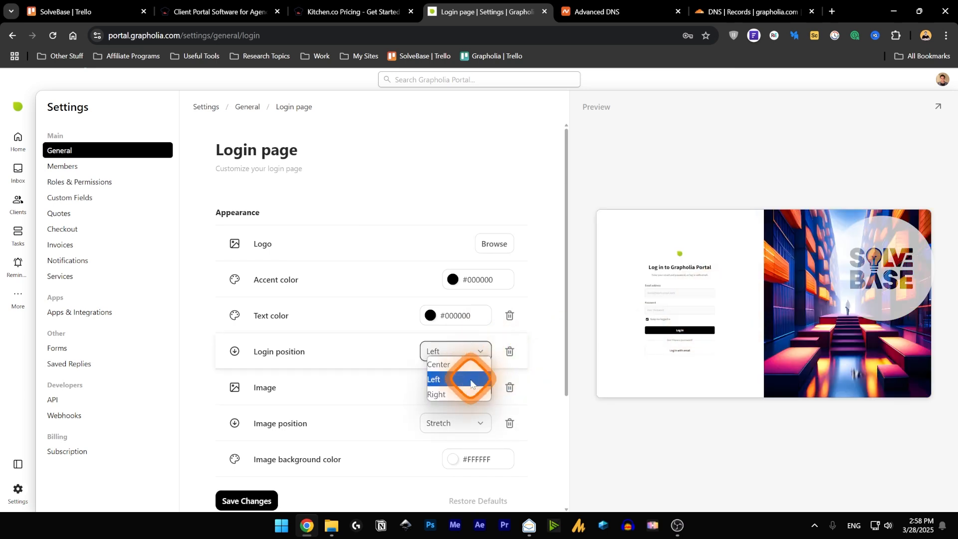
pyautogui.click(450, 363)
pyautogui.hotkey('alt', 'Left')
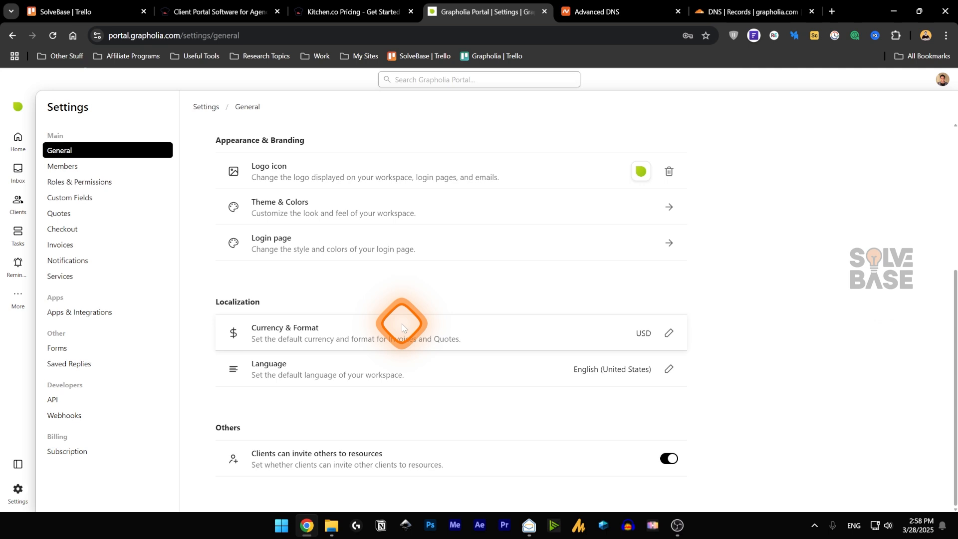
# - Leave the currency settings unchanged at USD, then enable 'Clients can invite others to resources'
pyautogui.click(669, 332)
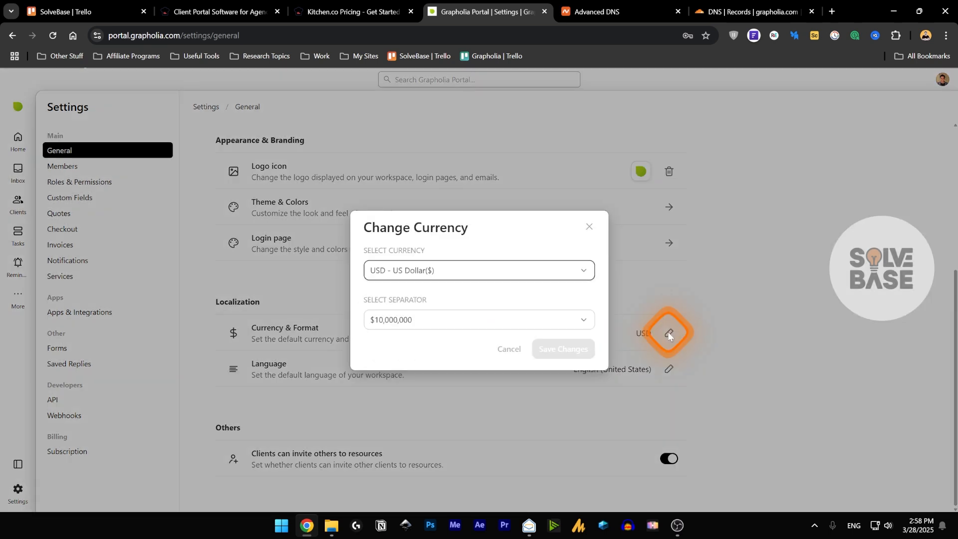
pyautogui.click(456, 270)
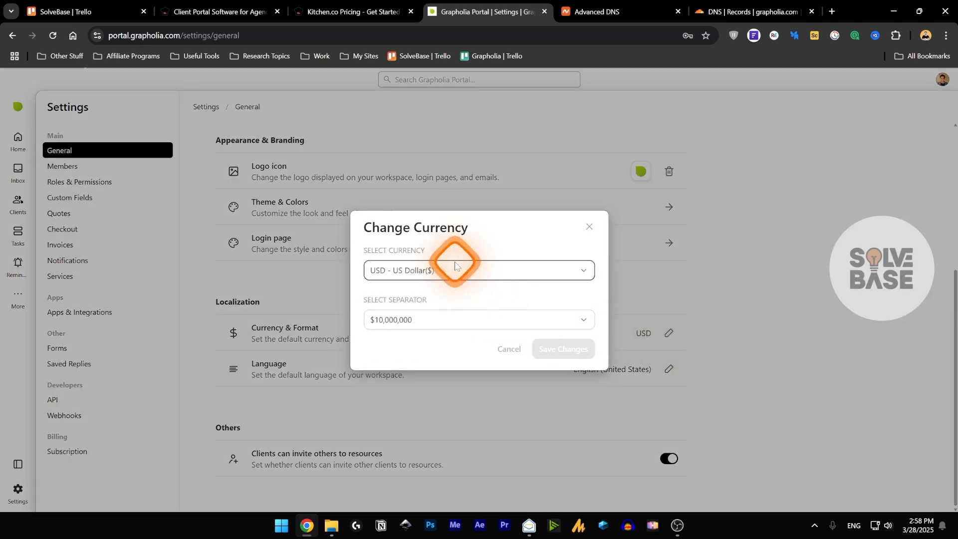
pyautogui.click(431, 270)
pyautogui.scroll(3, 450, 224)
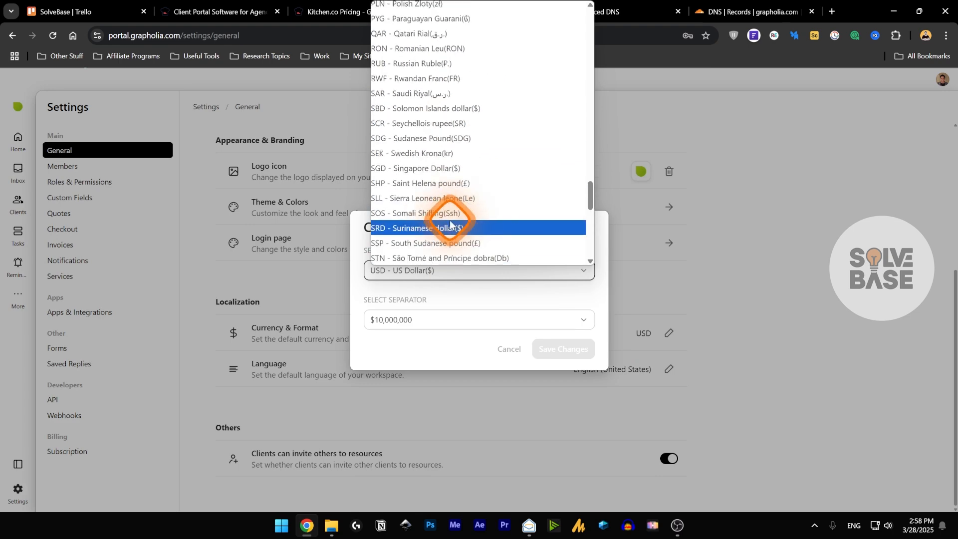
pyautogui.scroll(18, 450, 229)
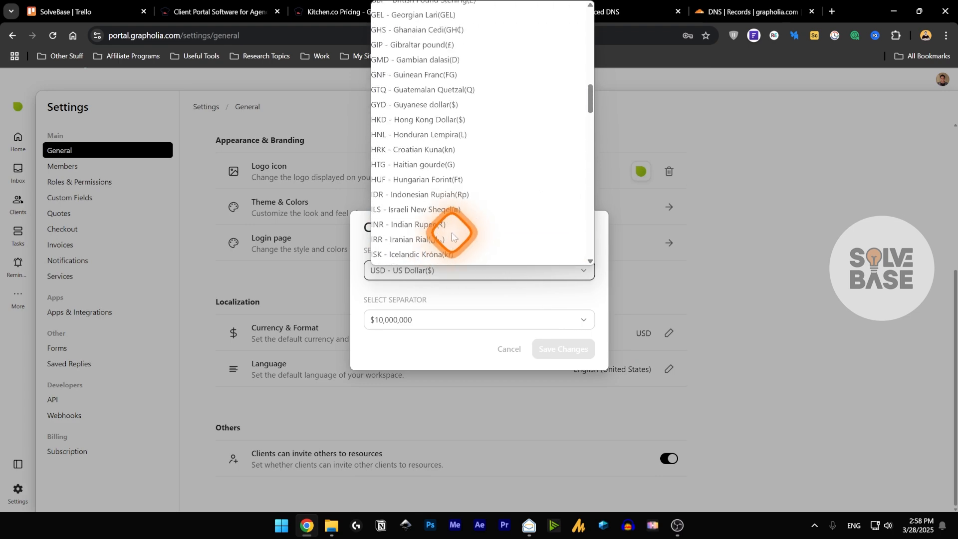
pyautogui.scroll(3, 459, 239)
pyautogui.click(412, 314)
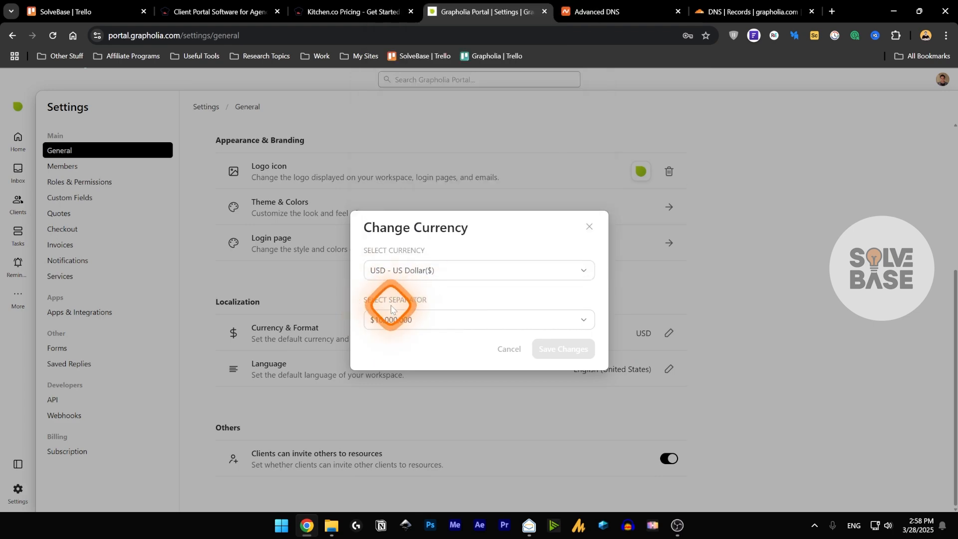
pyautogui.click(386, 315)
pyautogui.click(521, 394)
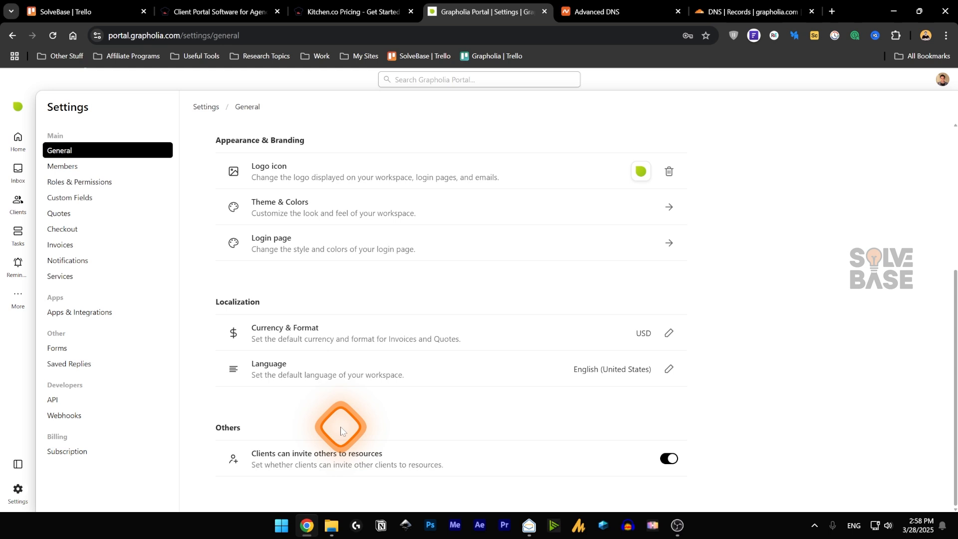
pyautogui.click(672, 460)
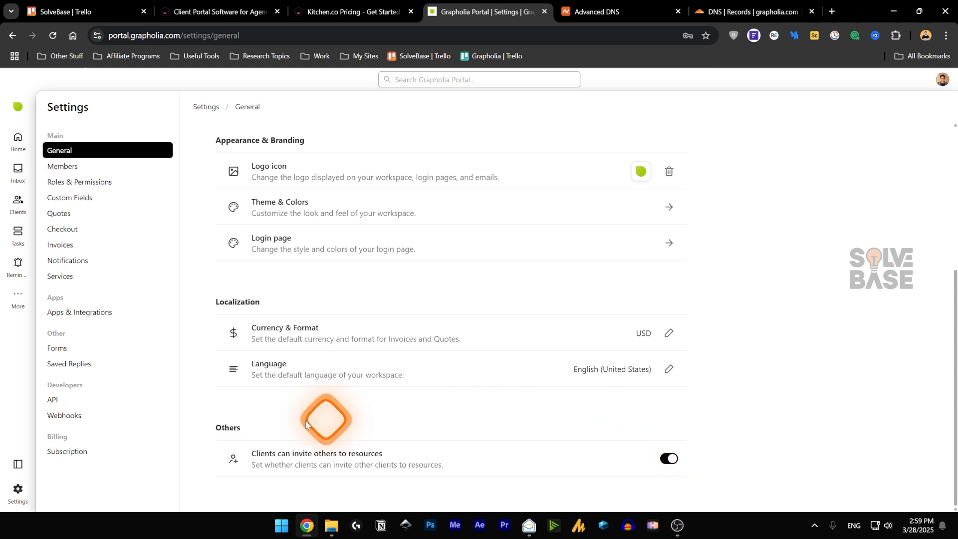
# - Start a teammate invitation under Members and close it without inviting anyone
pyautogui.click(87, 170)
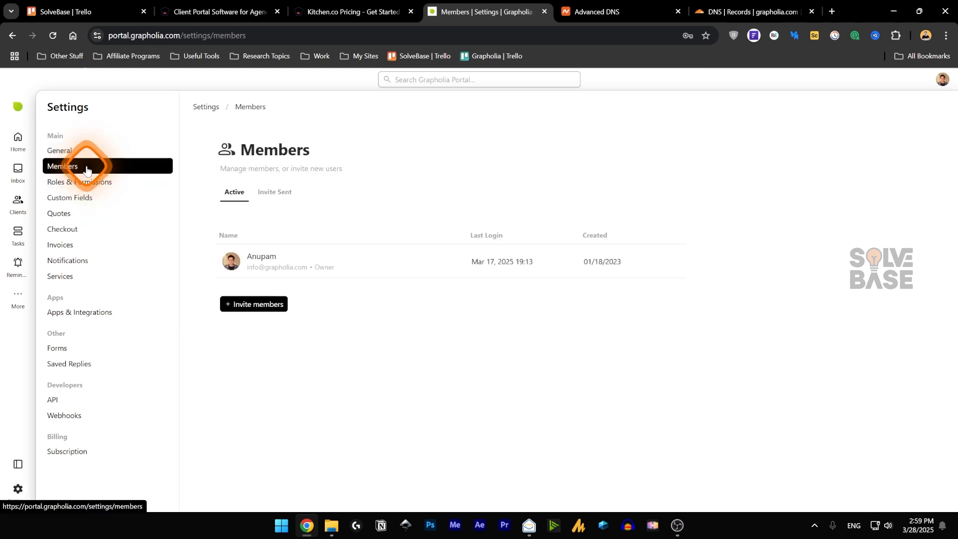
pyautogui.click(255, 303)
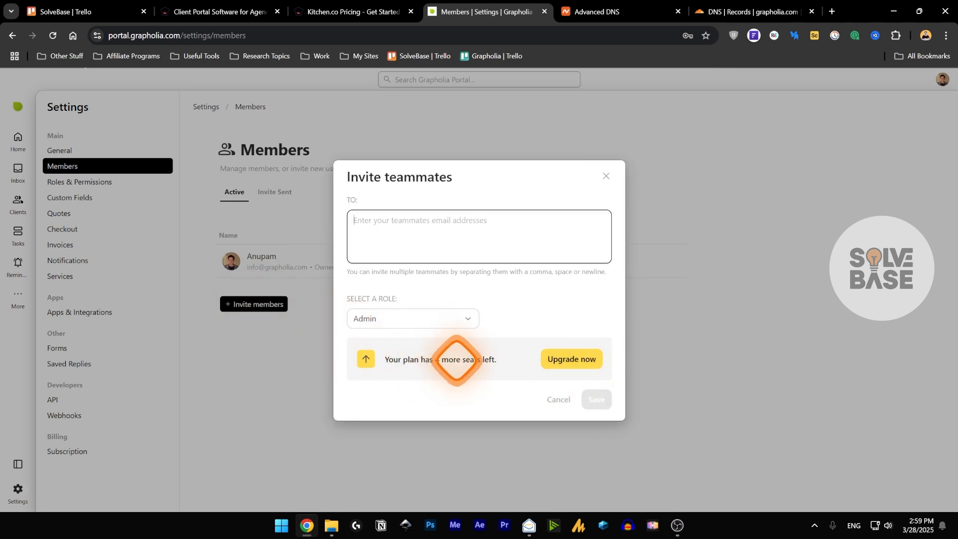
pyautogui.click(563, 403)
# - Begin a new role in Roles & Permissions, then cancel it, keeping Owner, Admin and Member
pyautogui.click(113, 184)
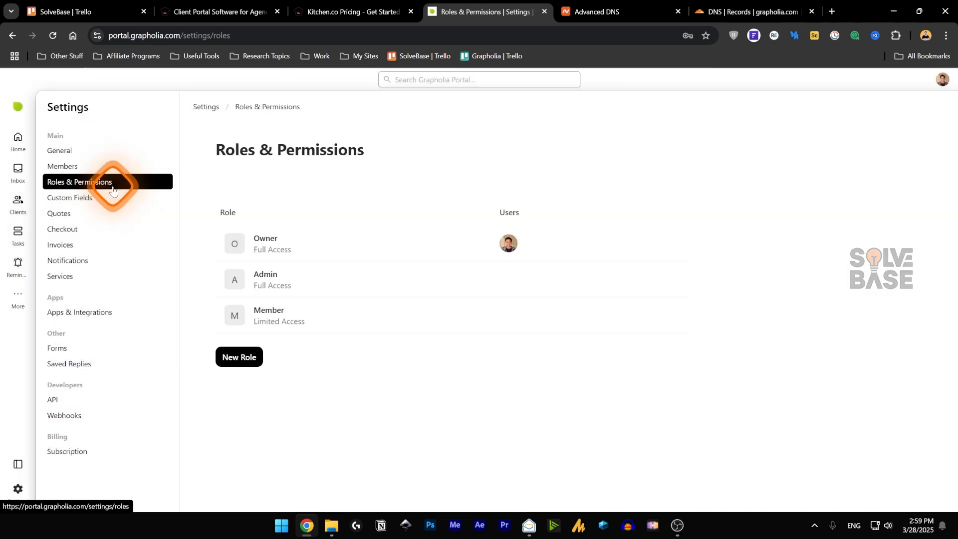
pyautogui.click(241, 358)
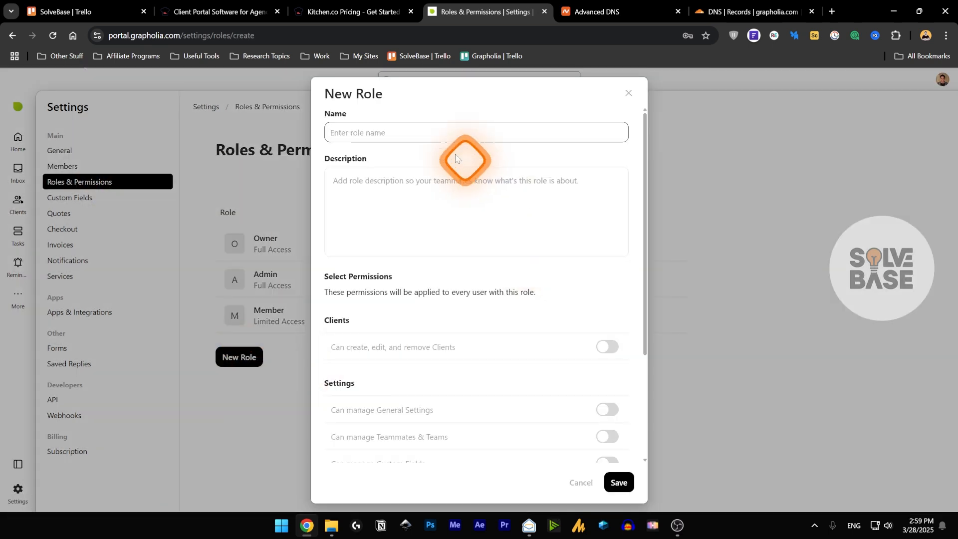
pyautogui.scroll(-3, 448, 413)
pyautogui.scroll(2, 391, 331)
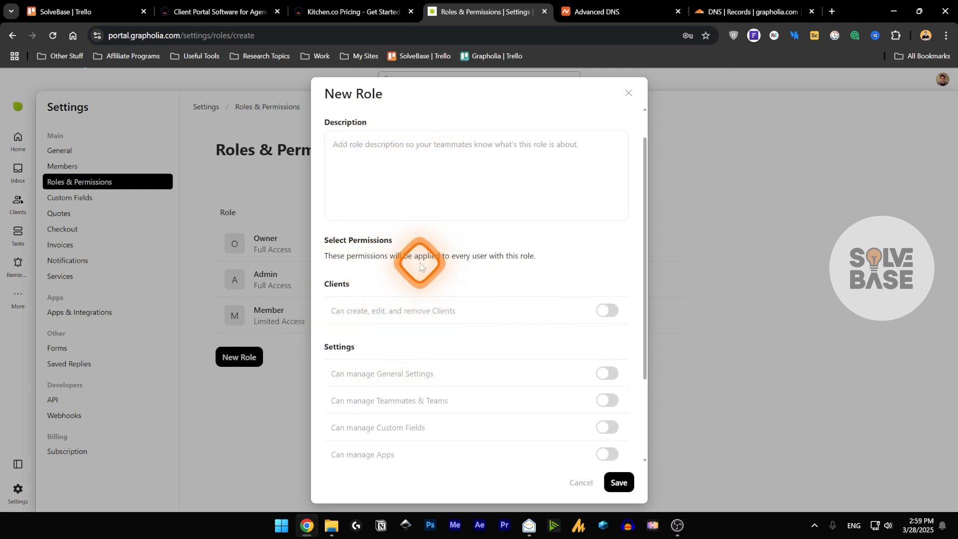
pyautogui.click(581, 482)
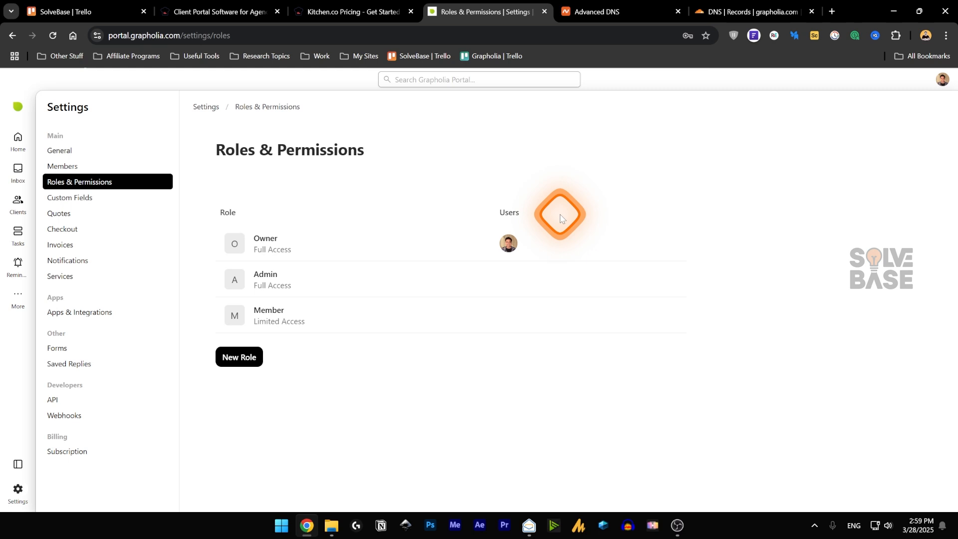
# - Start a new custom field in Custom Fields, then cancel it
pyautogui.click(80, 197)
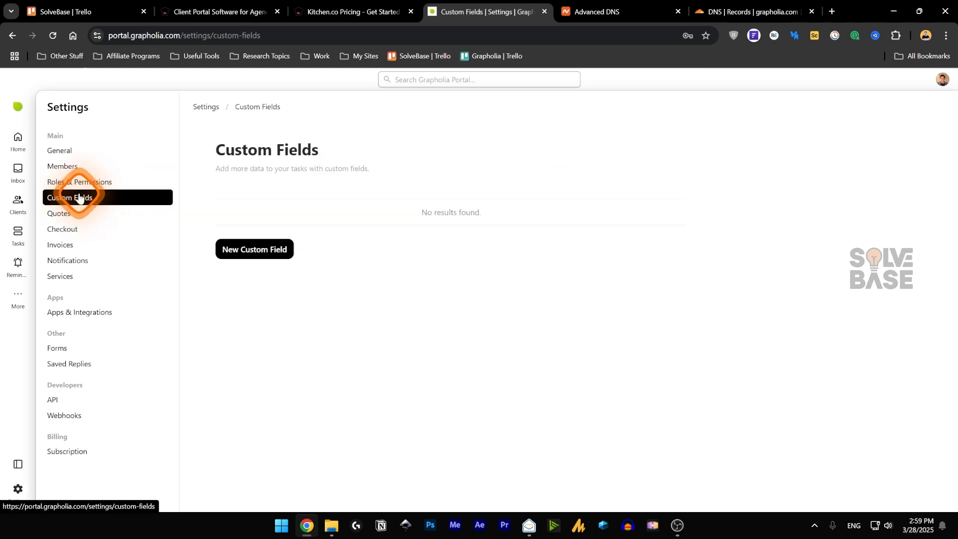
pyautogui.click(260, 257)
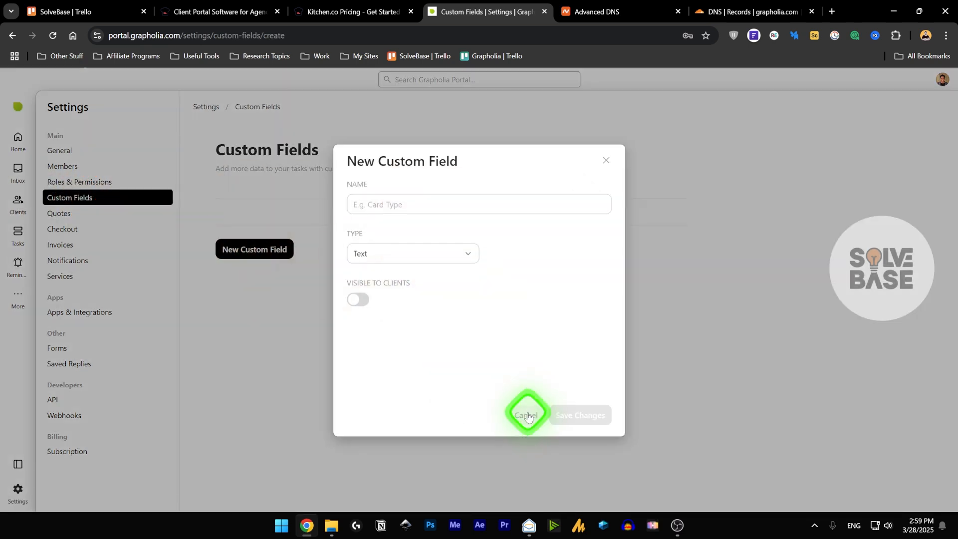
pyautogui.click(528, 416)
# - Try a new custom field with Text, then Phone type, discard it, and open Quotes settings
pyautogui.click(273, 250)
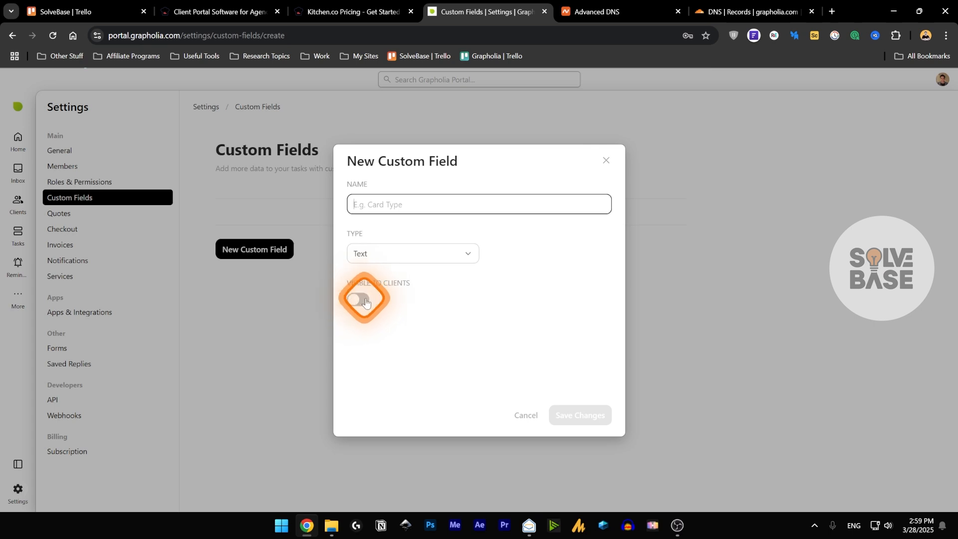
pyautogui.click(394, 254)
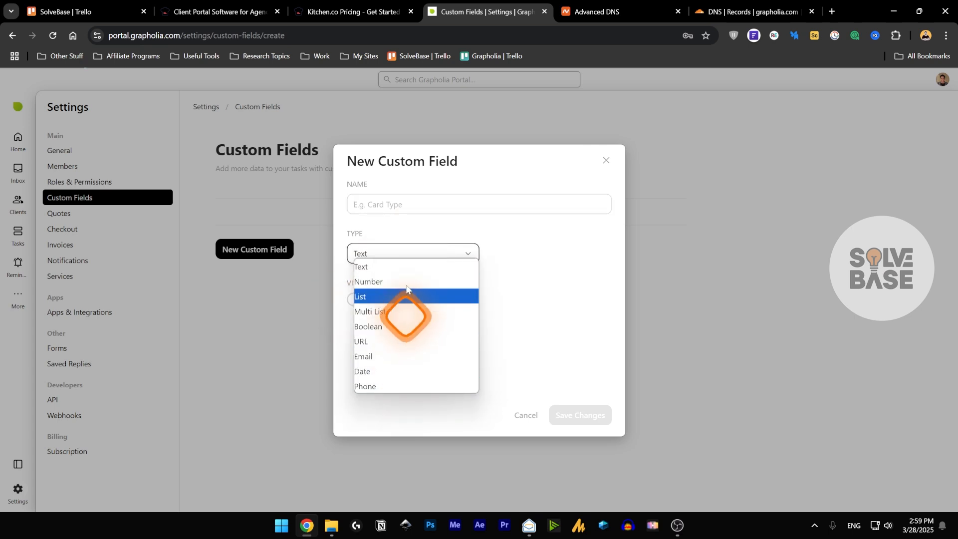
pyautogui.click(405, 266)
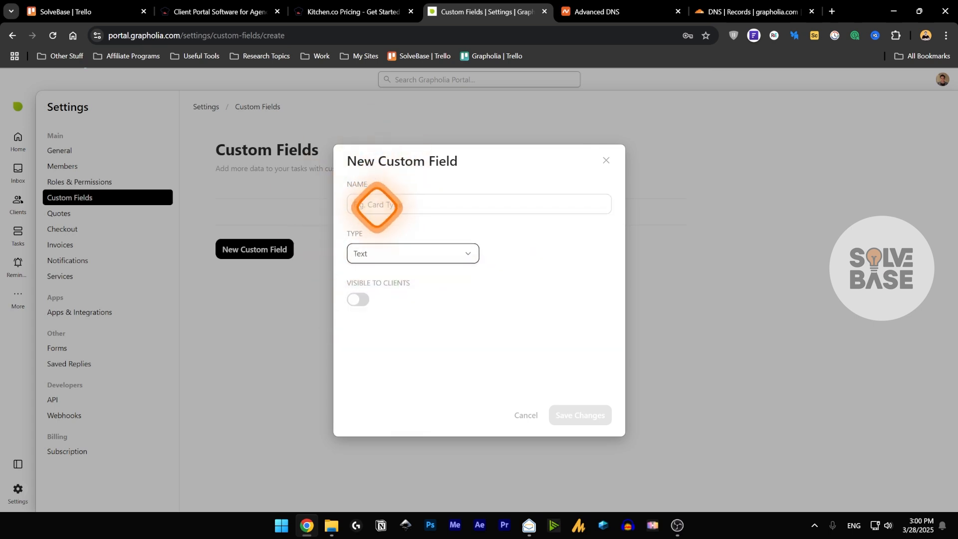
pyautogui.click(375, 207)
pyautogui.click(372, 225)
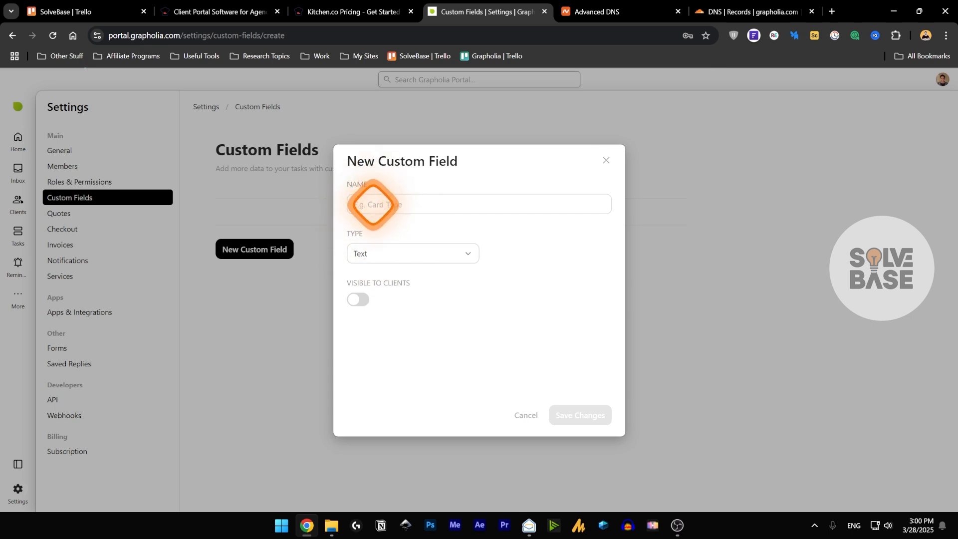
pyautogui.click(397, 253)
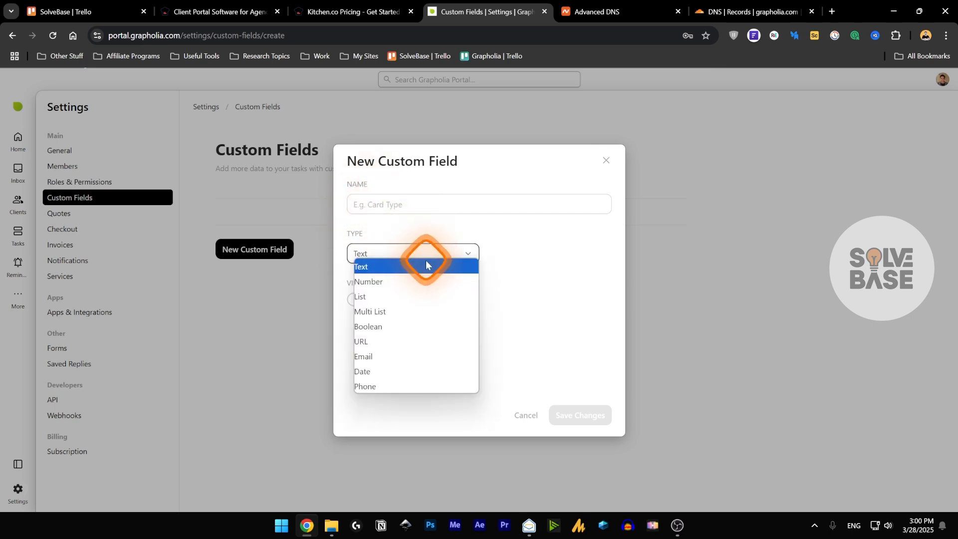
pyautogui.click(391, 380)
pyautogui.click(525, 415)
pyautogui.click(85, 213)
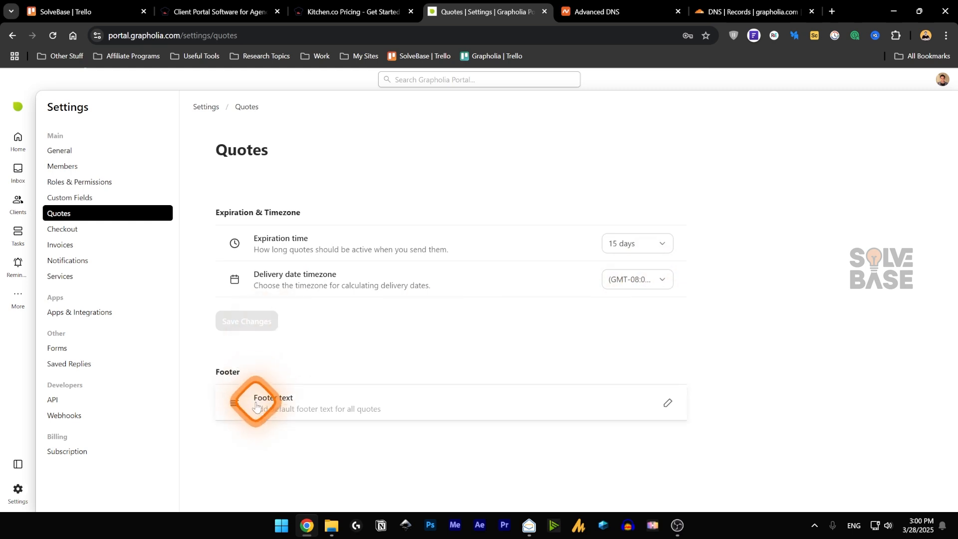
# - In Checkout, check the Stripe settings, then open the Bank Wire / Wise payment instructions
pyautogui.click(99, 227)
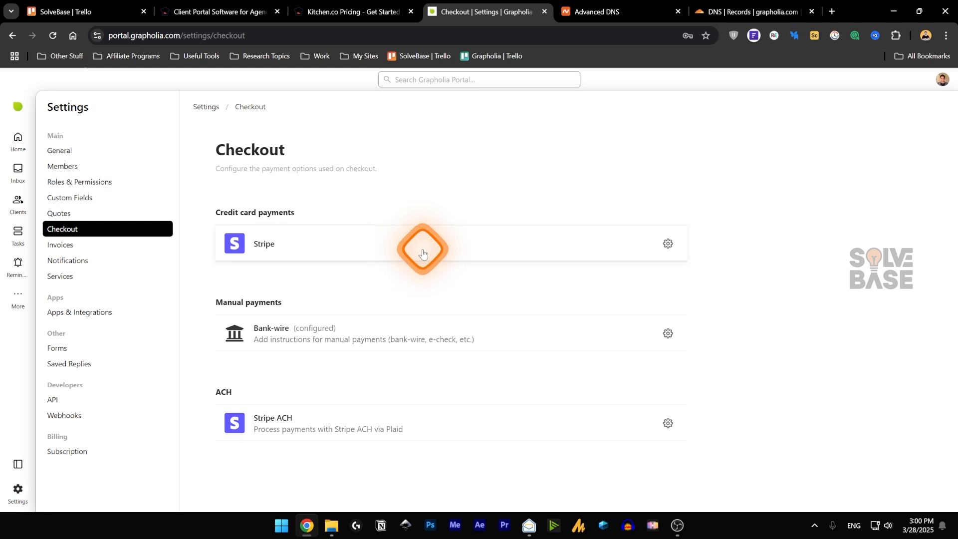
pyautogui.click(667, 244)
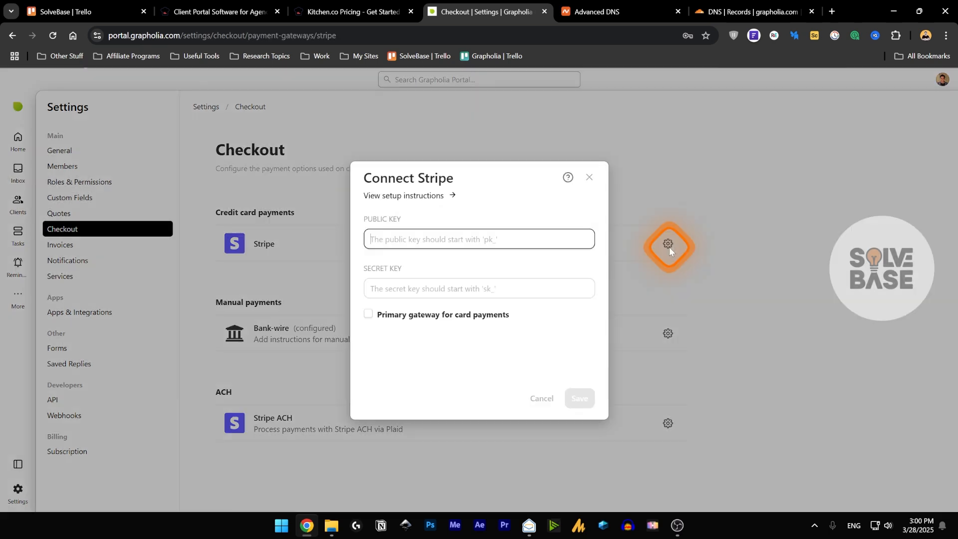
pyautogui.click(589, 177)
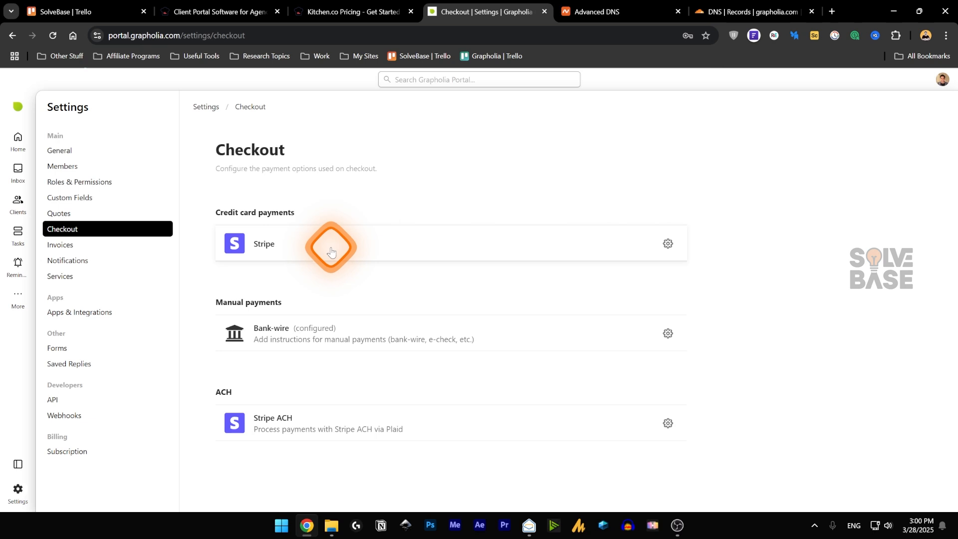
pyautogui.click(464, 329)
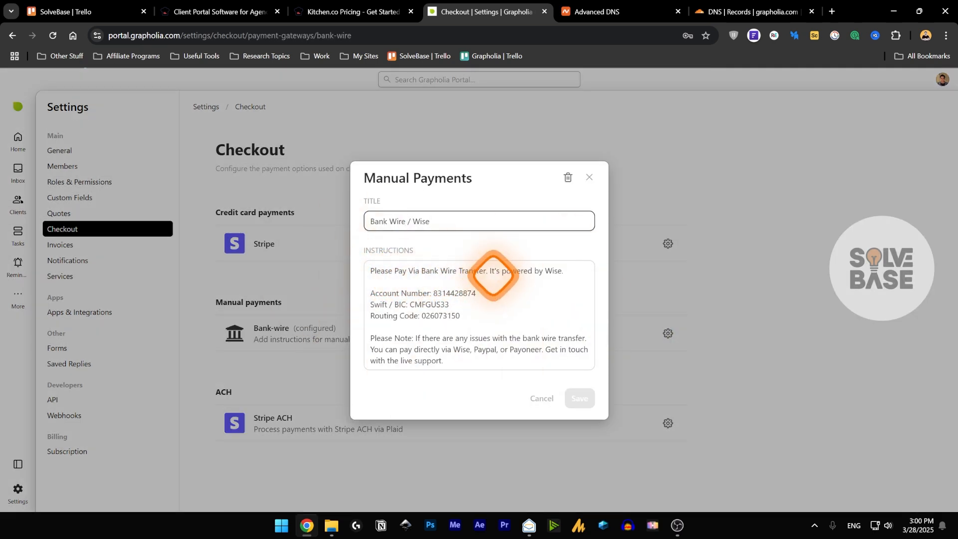
pyautogui.click(545, 269)
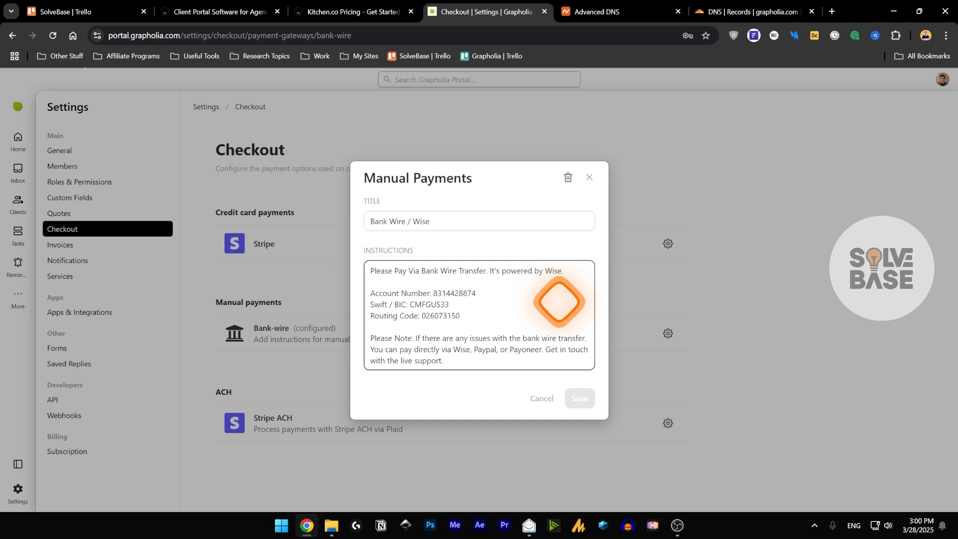
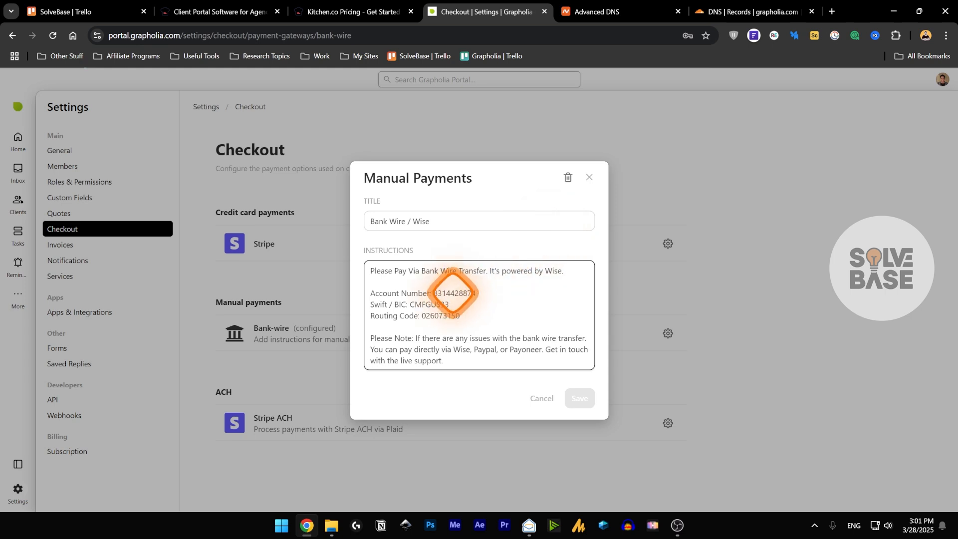
# - Close the manual payment instructions and cancel the Stripe ACH Plaid connection
pyautogui.click(589, 178)
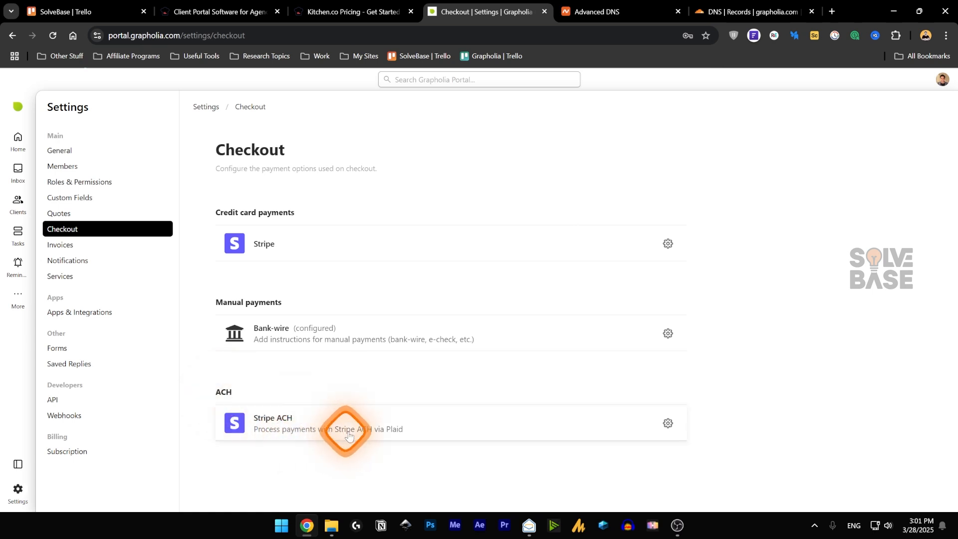
pyautogui.click(668, 423)
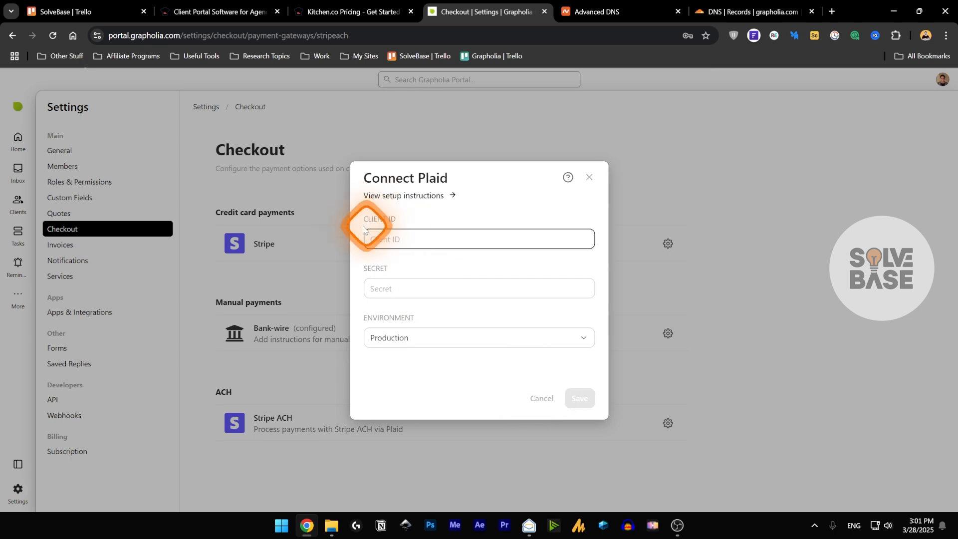
pyautogui.click(544, 398)
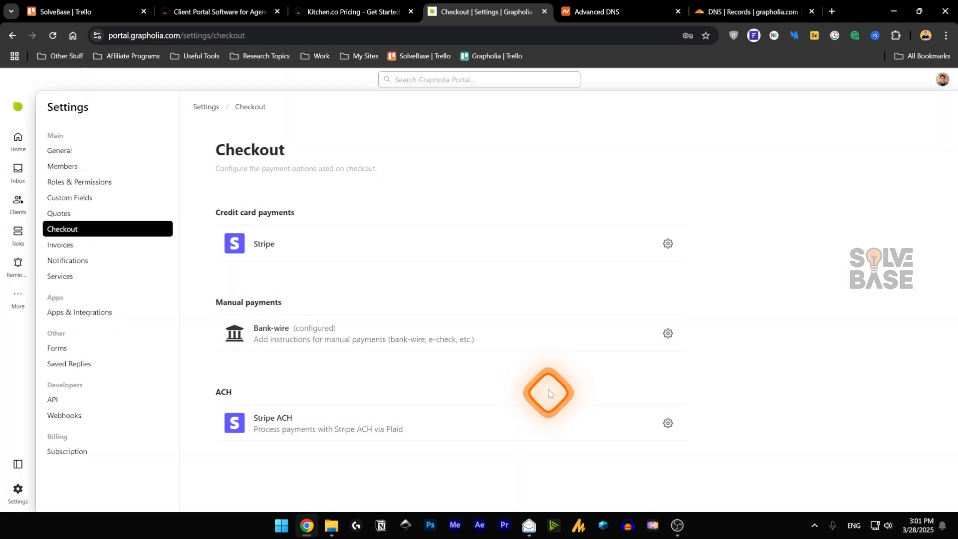
# - Check the Stripe card payment settings without connecting, then go to the Invoices settings
pyautogui.click(668, 244)
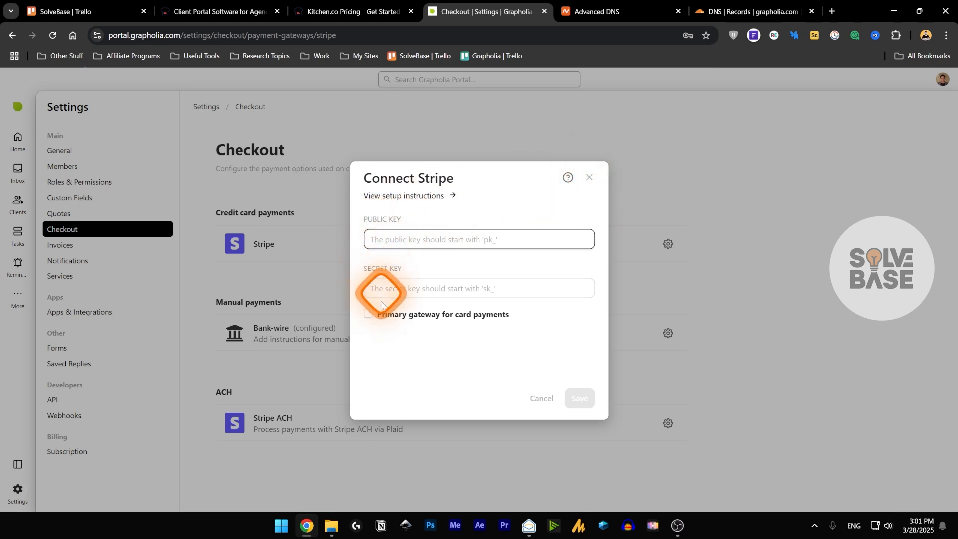
pyautogui.click(330, 335)
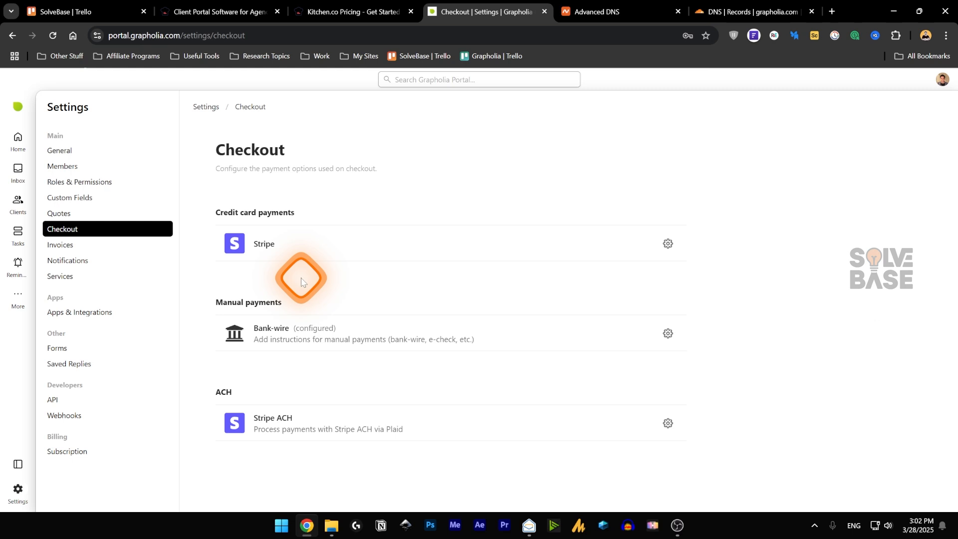
pyautogui.click(61, 245)
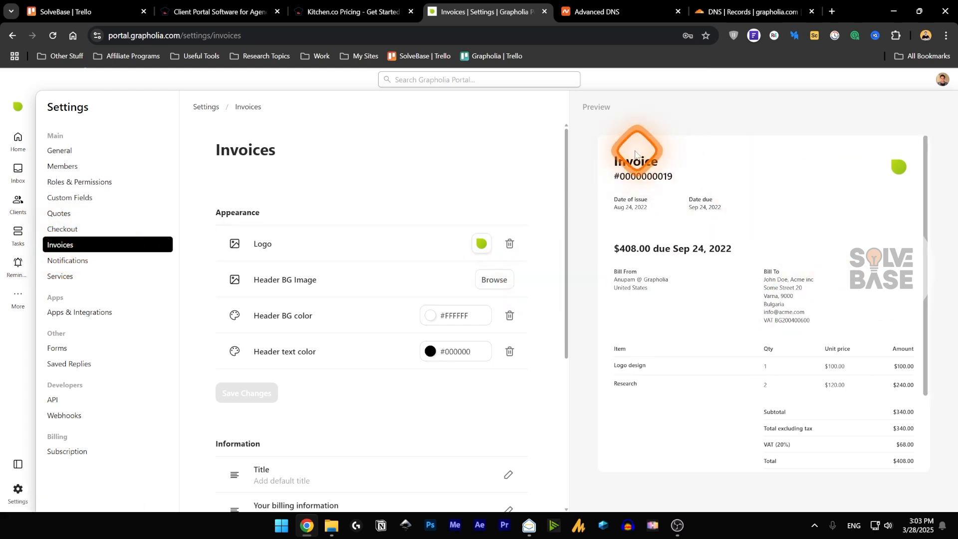
# - Review the invoice appearance options and preview, then open the Email Notifications settings
pyautogui.scroll(-3, 380, 284)
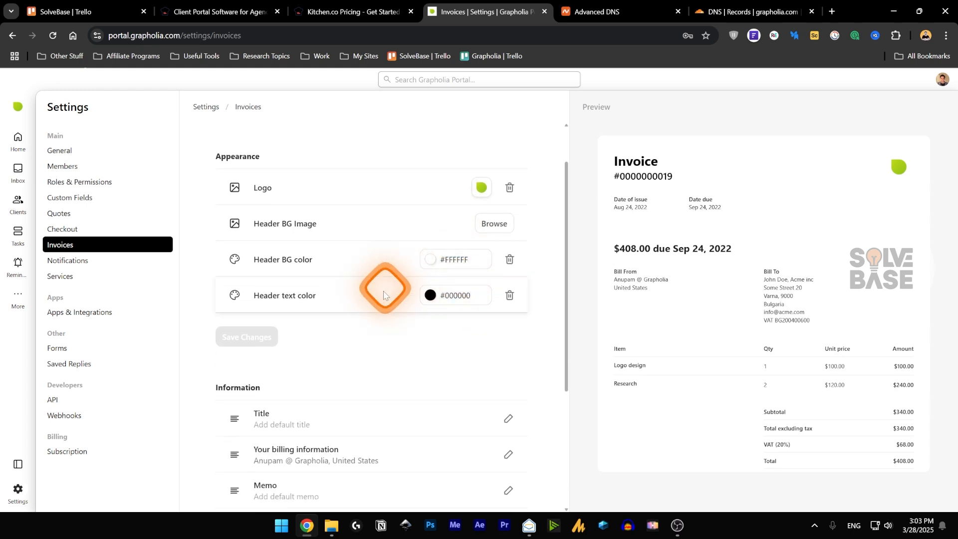
pyautogui.scroll(-2, 296, 357)
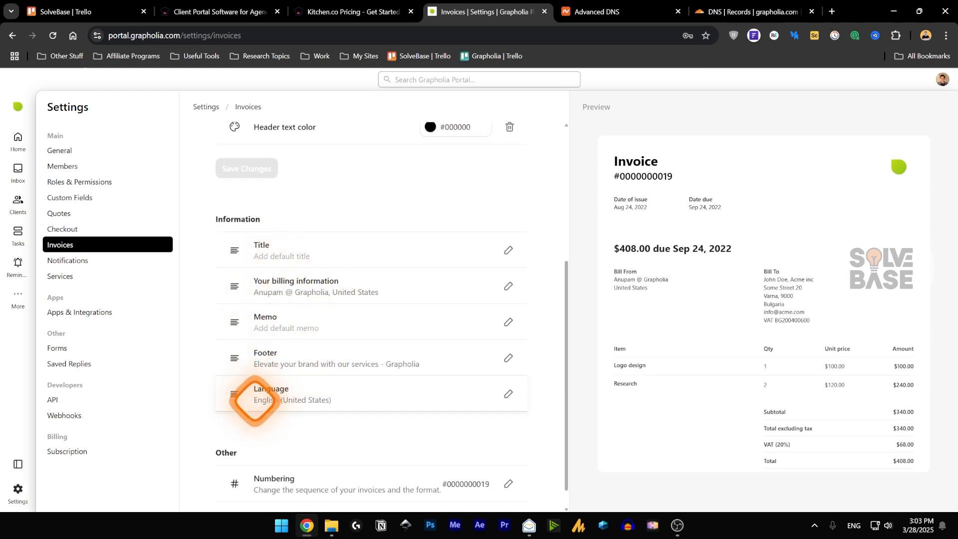
pyautogui.scroll(-1, 210, 398)
pyautogui.scroll(5, 309, 399)
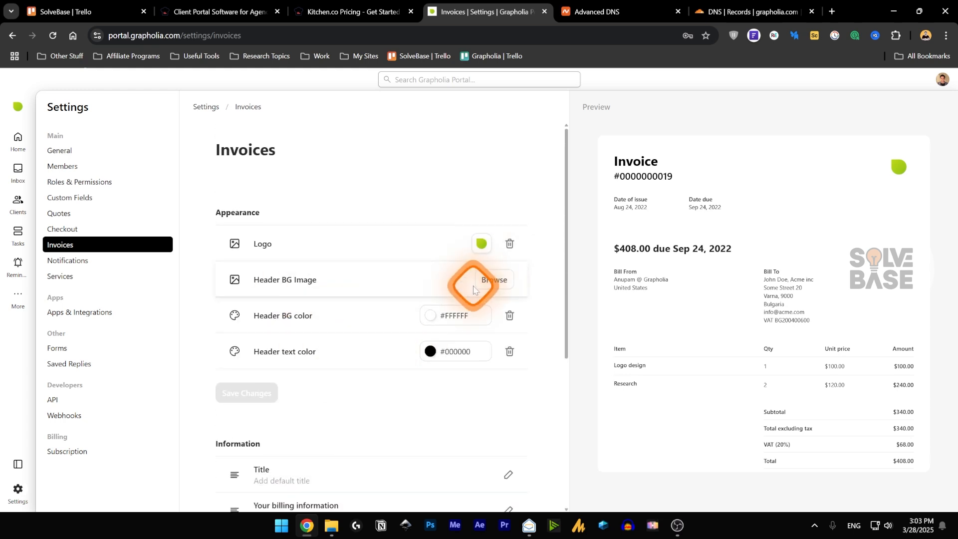
pyautogui.click(85, 260)
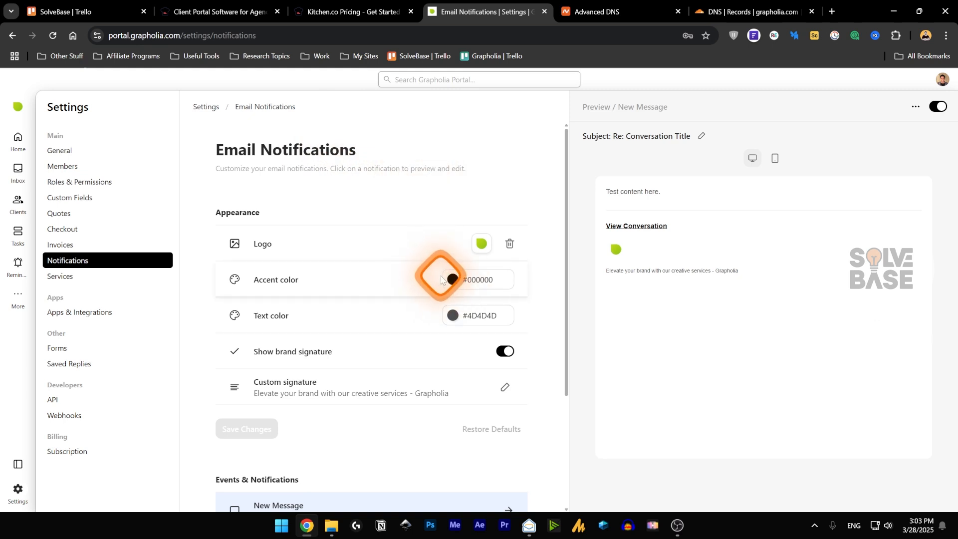
# - Toggle the brand signature off and on twice, leaving it on, and preview the Invoice Payment email
pyautogui.click(506, 353)
pyautogui.click(507, 355)
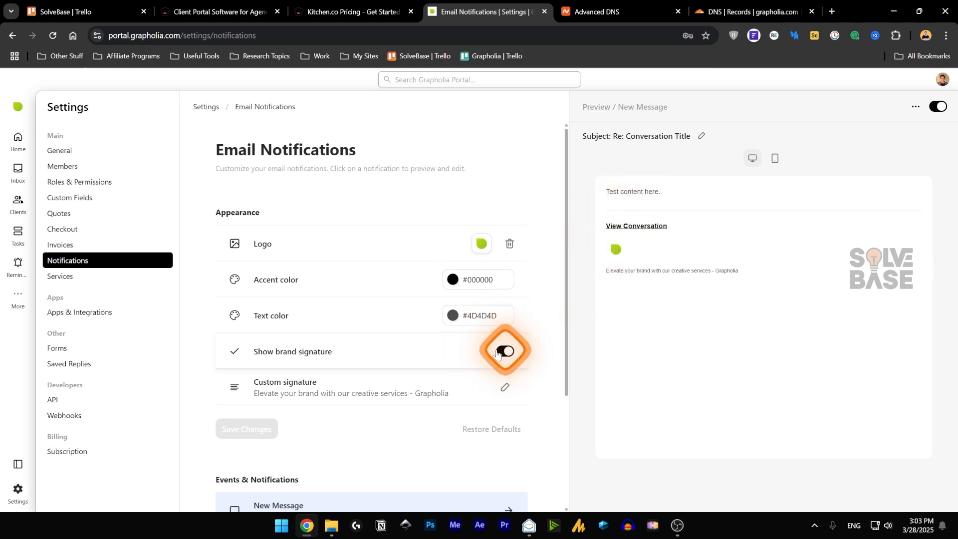
pyautogui.scroll(-1, 401, 354)
pyautogui.scroll(-1, 402, 348)
pyautogui.click(506, 238)
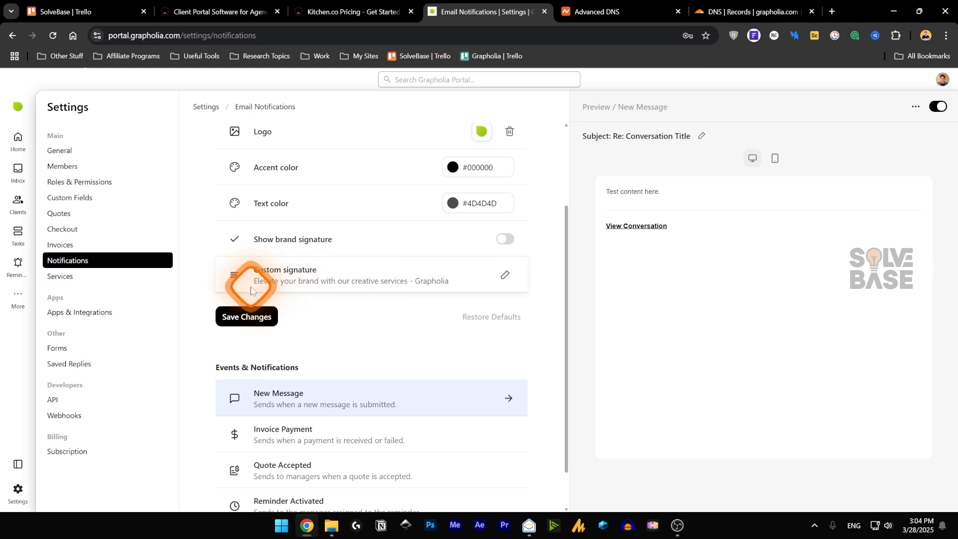
pyautogui.click(511, 240)
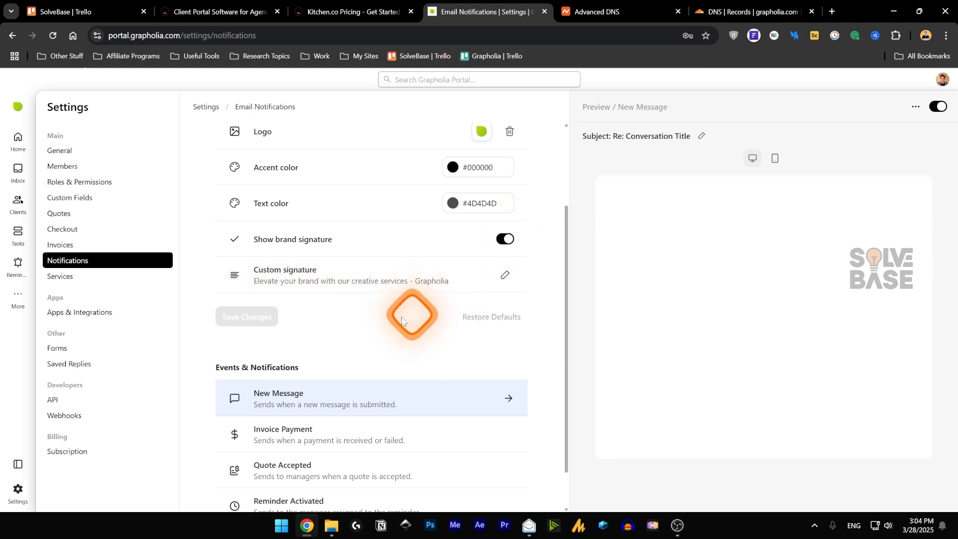
pyautogui.scroll(-1, 349, 330)
pyautogui.click(299, 394)
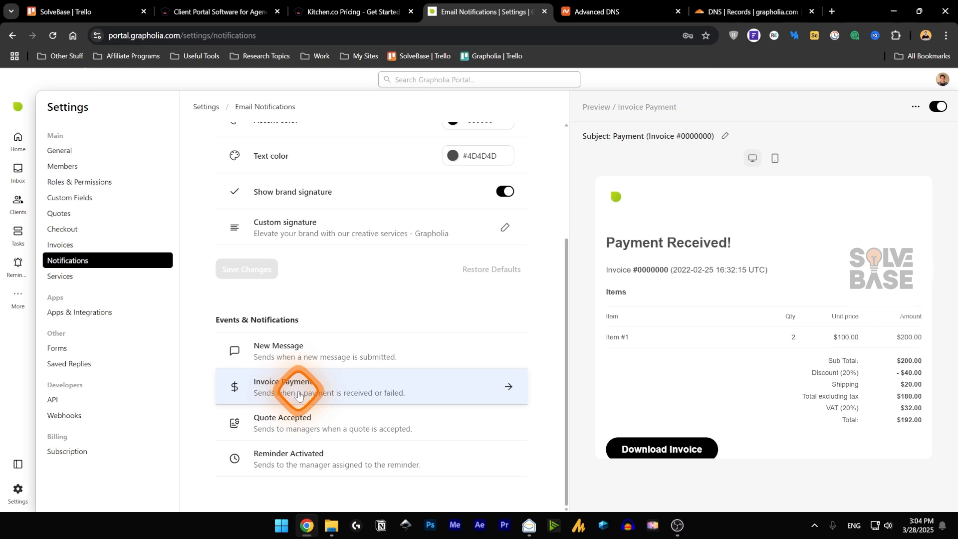
# - Preview the Quote Accepted and Reminder Activated emails, then view Services with Motion Graphics at $999.00
pyautogui.click(287, 428)
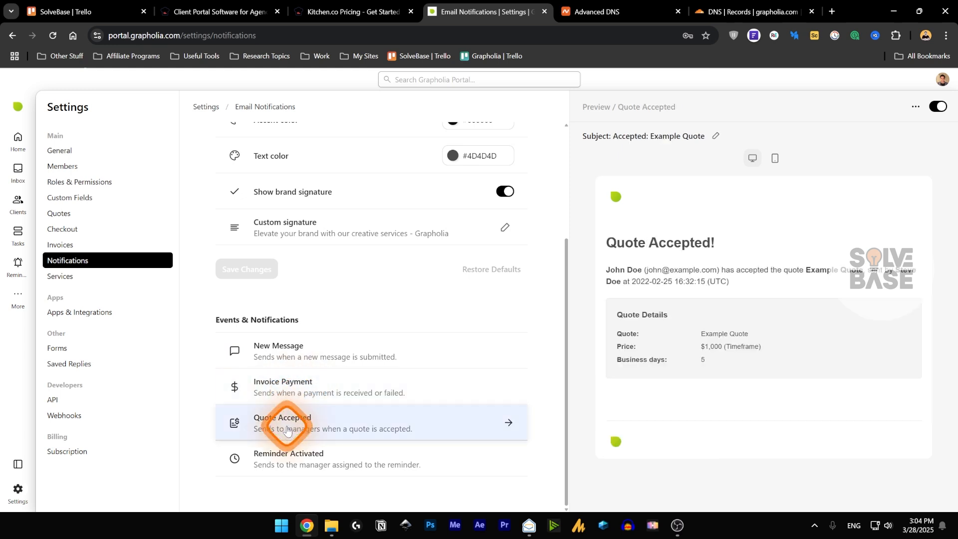
pyautogui.click(328, 455)
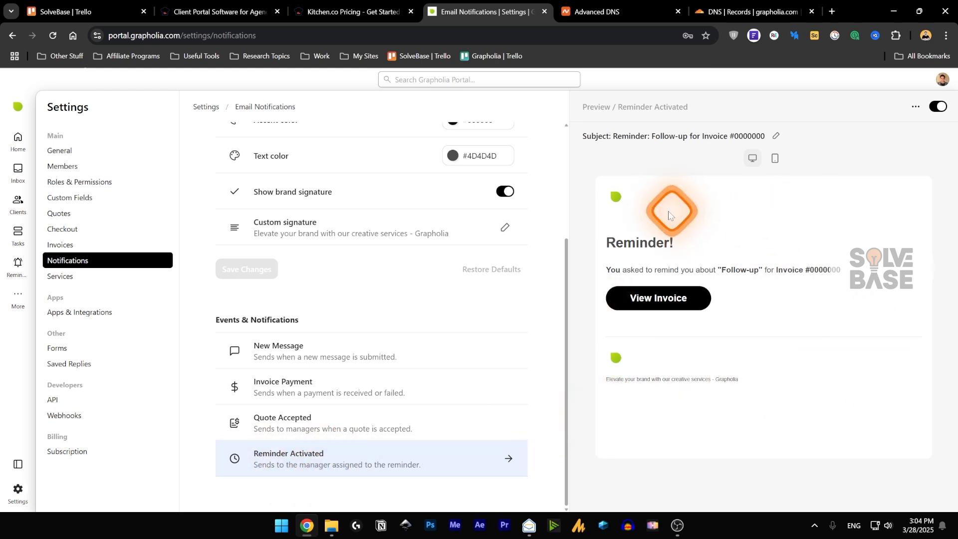
pyautogui.click(89, 279)
pyautogui.click(265, 234)
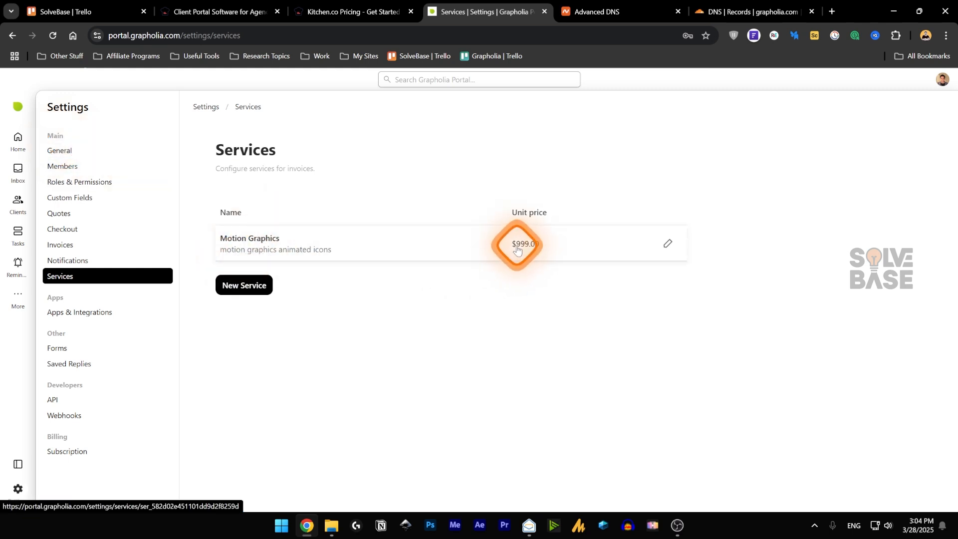
# - Start a new service, discard it unsaved, and go to Apps & Integrations showing Zapier
pyautogui.click(240, 285)
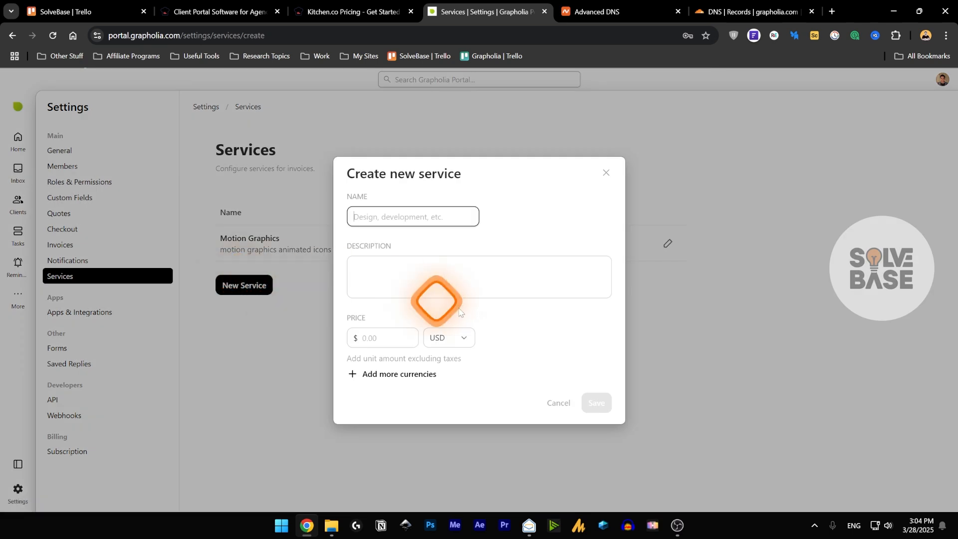
pyautogui.click(95, 315)
pyautogui.click(94, 313)
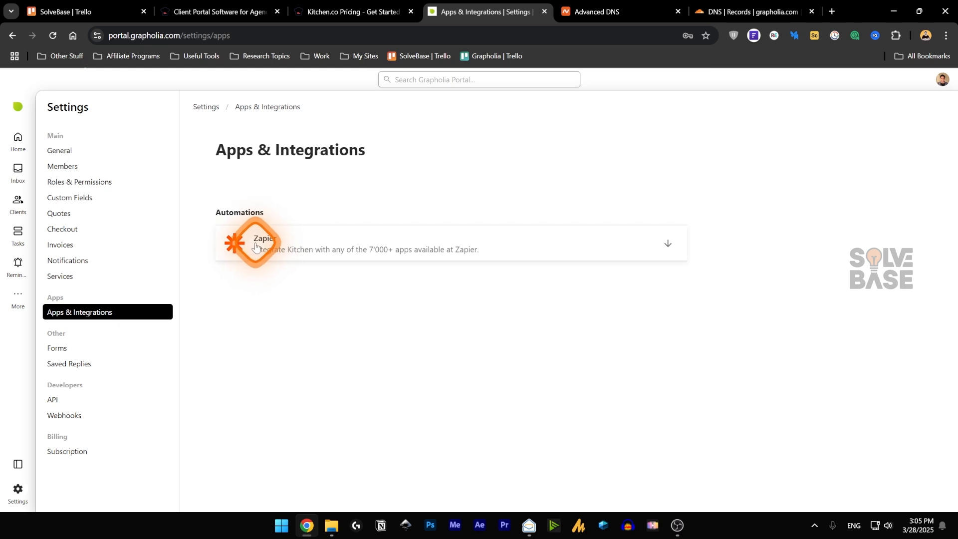
# - Open the Forms settings listing the 'Get more info & pricing' form
pyautogui.click(86, 351)
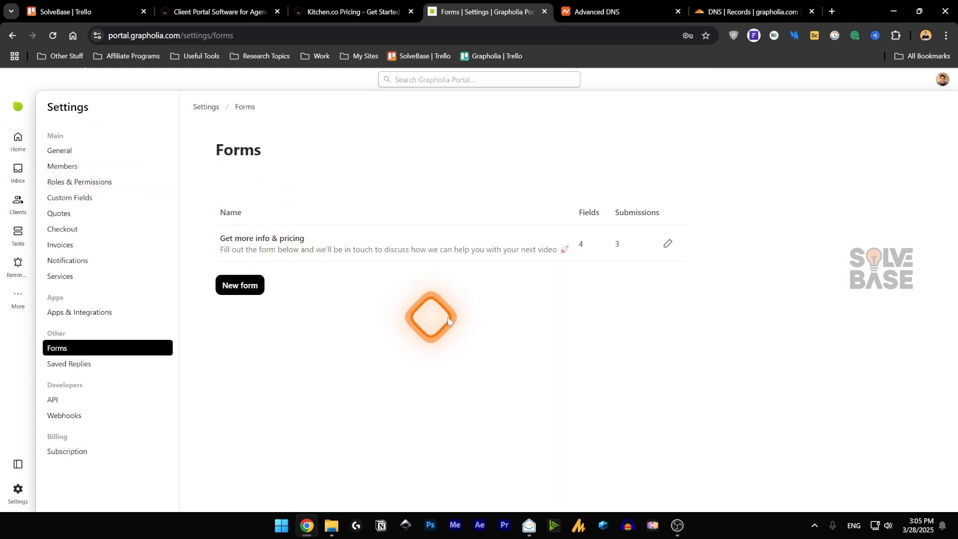
pyautogui.click(18, 172)
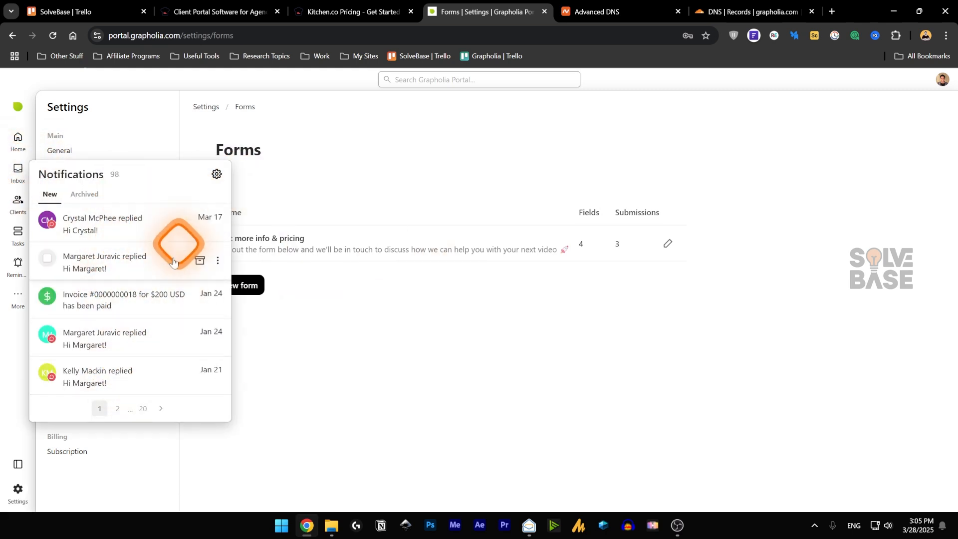
pyautogui.click(451, 300)
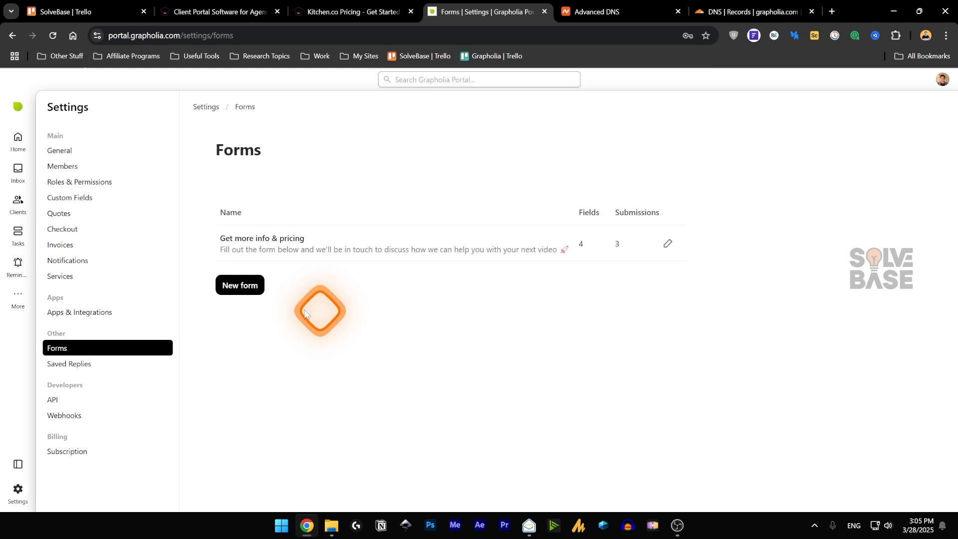
# - Create a new 'Contact Us' form and look over its editor, adding then dismissing an untitled field
pyautogui.click(248, 290)
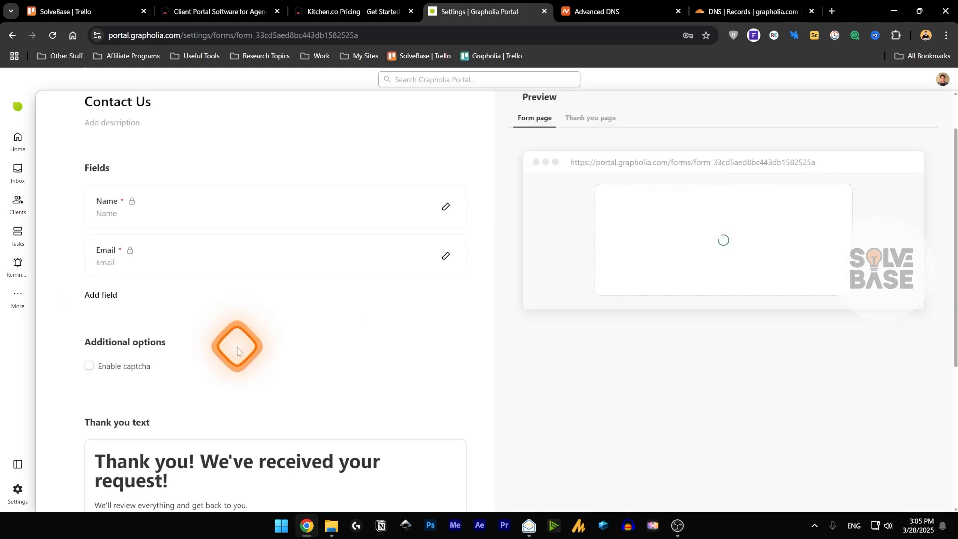
pyautogui.scroll(-1, 671, 282)
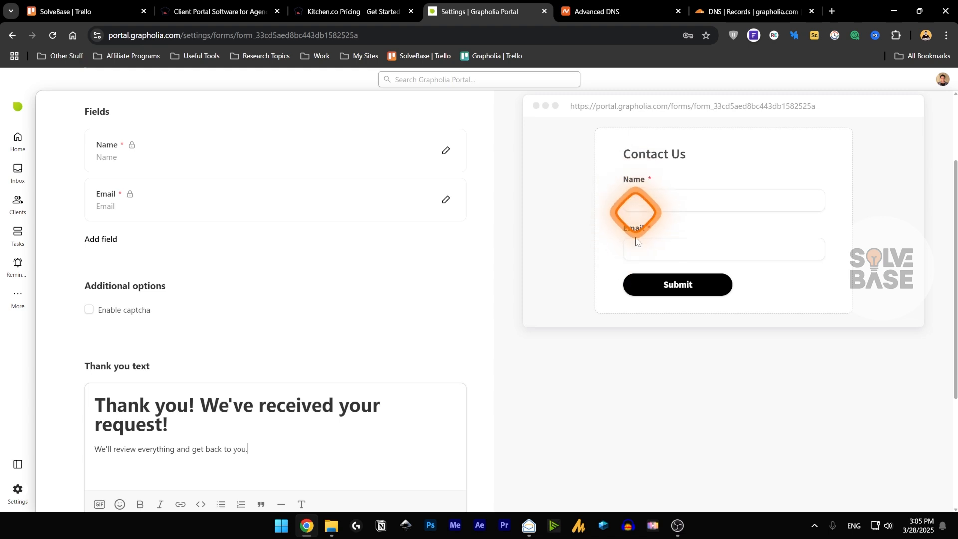
pyautogui.scroll(2, 107, 254)
pyautogui.scroll(-2, 113, 260)
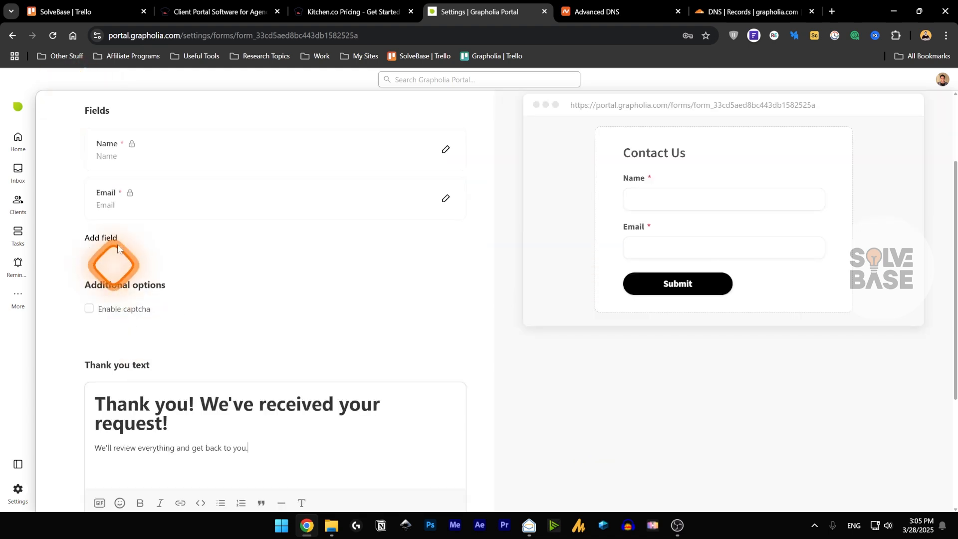
pyautogui.click(91, 239)
pyautogui.click(284, 306)
pyautogui.scroll(-3, 200, 269)
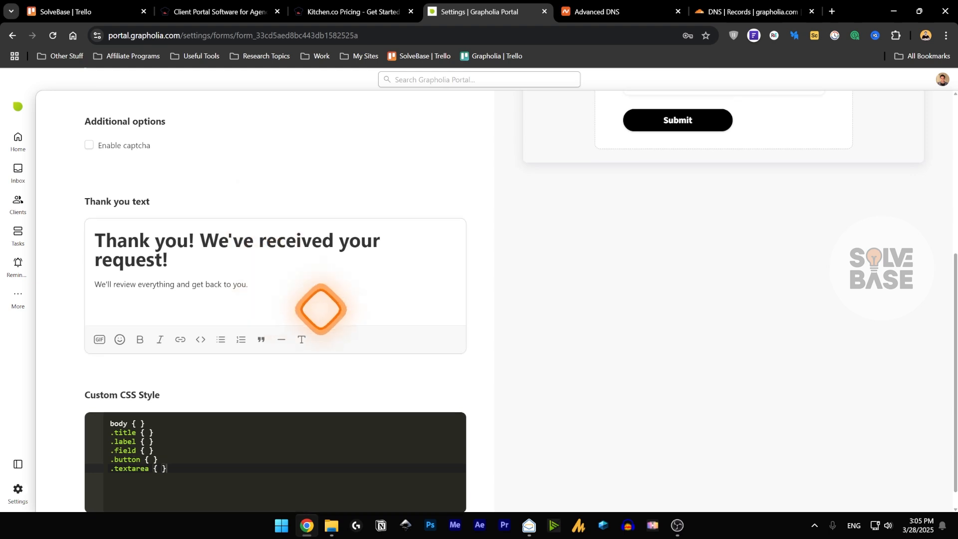
pyautogui.scroll(5, 321, 309)
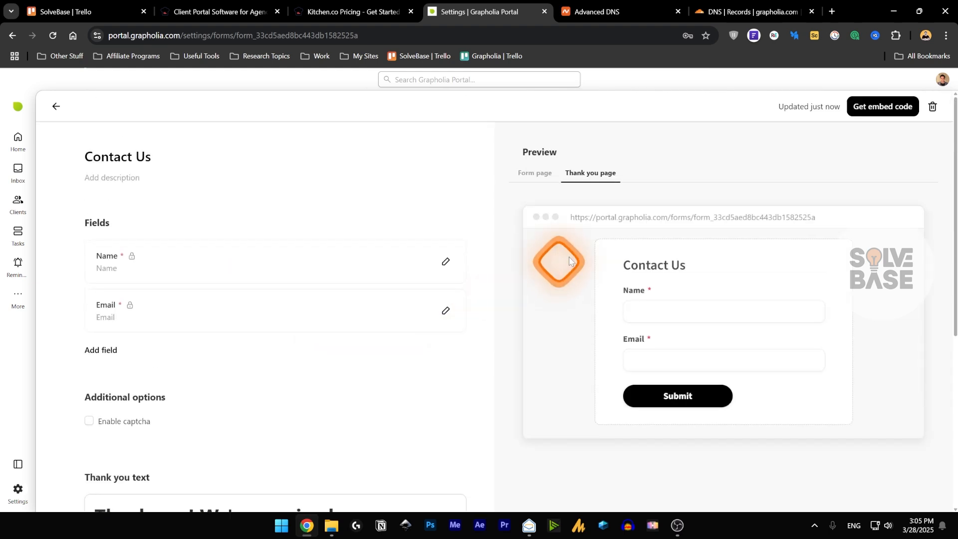
# - View the Contact Us form's embed code, including the Modal version, then close it
pyautogui.click(884, 111)
pyautogui.click(374, 215)
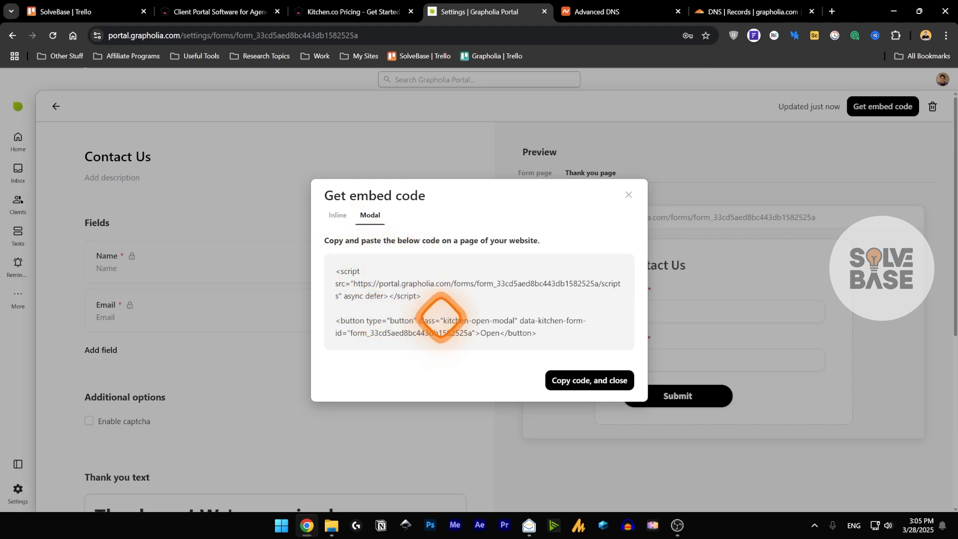
pyautogui.click(629, 194)
# - Switch the preview between the form page and thank-you page, ending on the form page
pyautogui.click(531, 174)
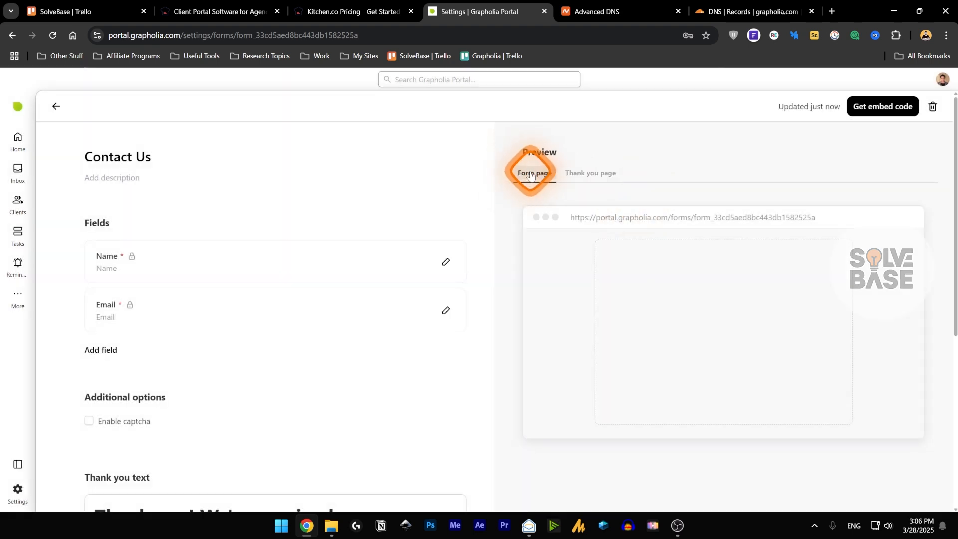
pyautogui.click(578, 172)
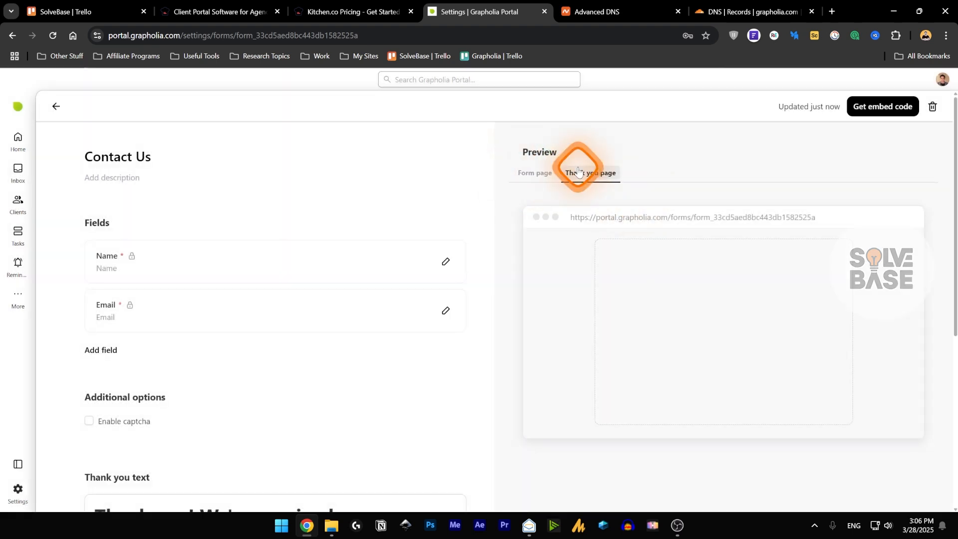
pyautogui.click(530, 172)
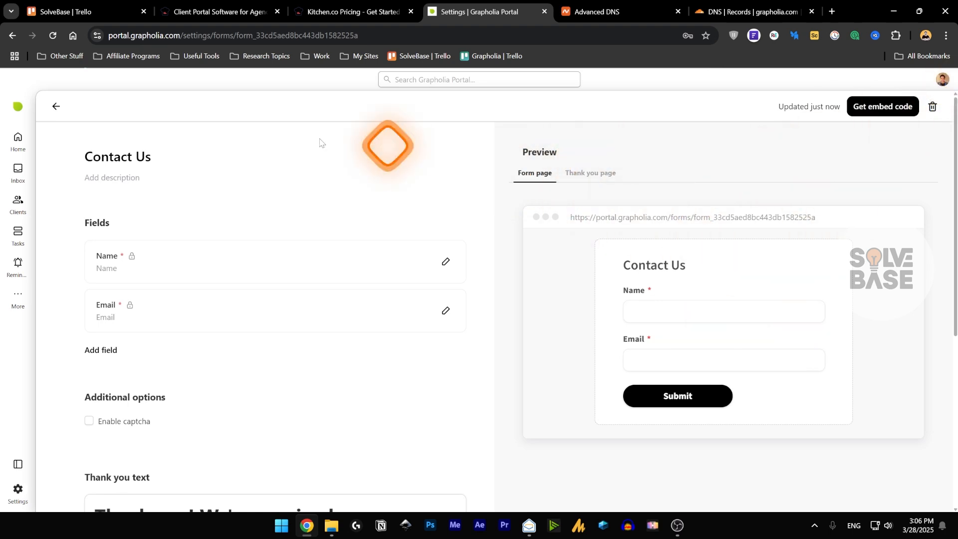
# - Open the 'Get more info & pricing' form, preview its What Video Type? choices, and return to the forms list
pyautogui.click(56, 106)
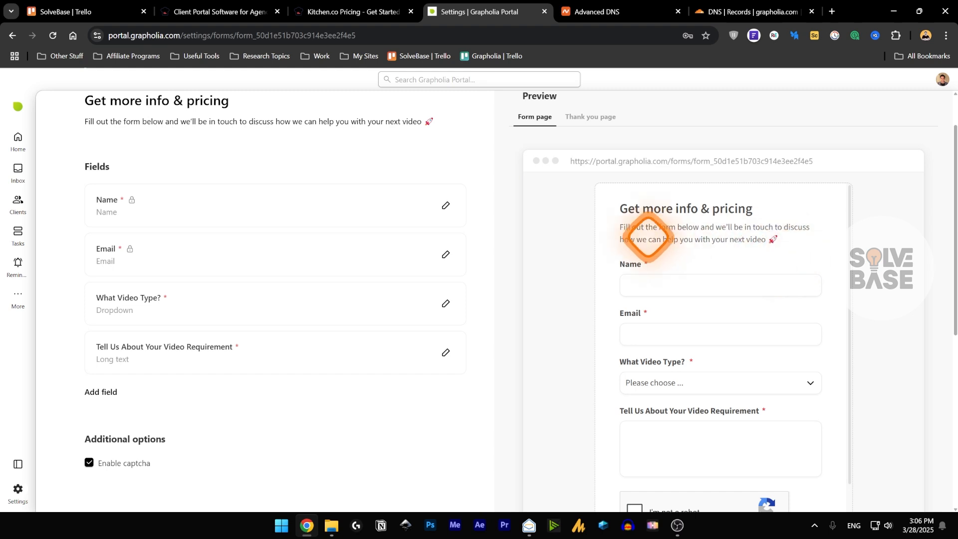
pyautogui.scroll(-1, 685, 285)
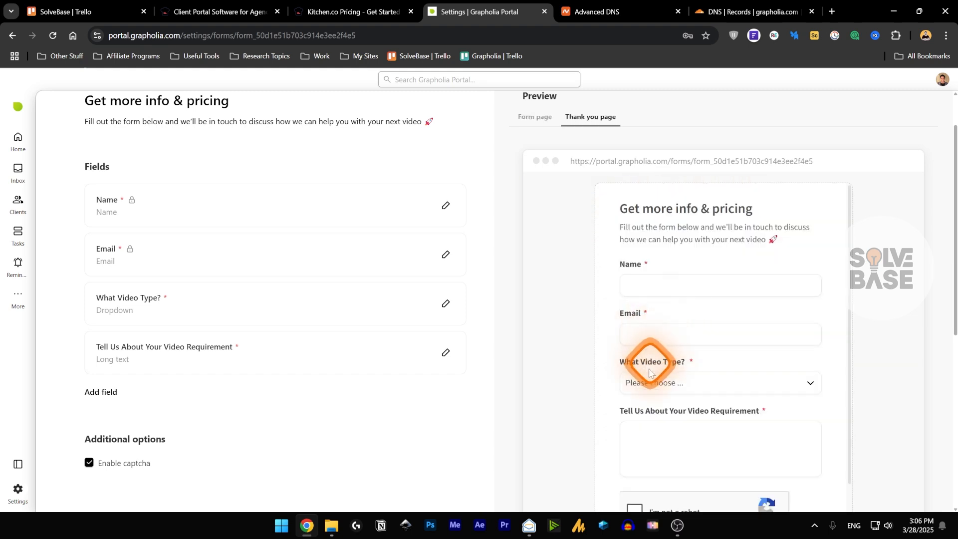
pyautogui.click(650, 382)
pyautogui.scroll(-1, 693, 399)
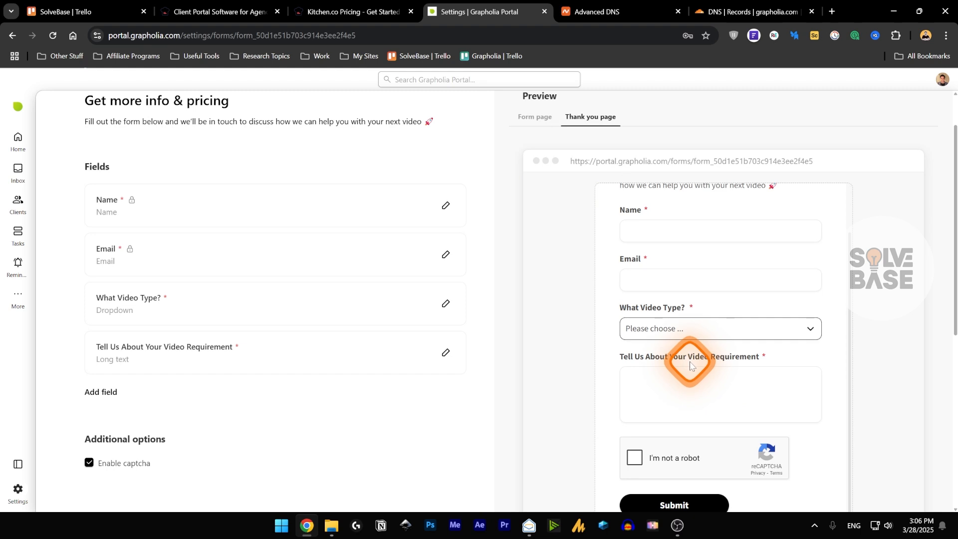
pyautogui.scroll(-2, 690, 364)
pyautogui.scroll(3, 214, 304)
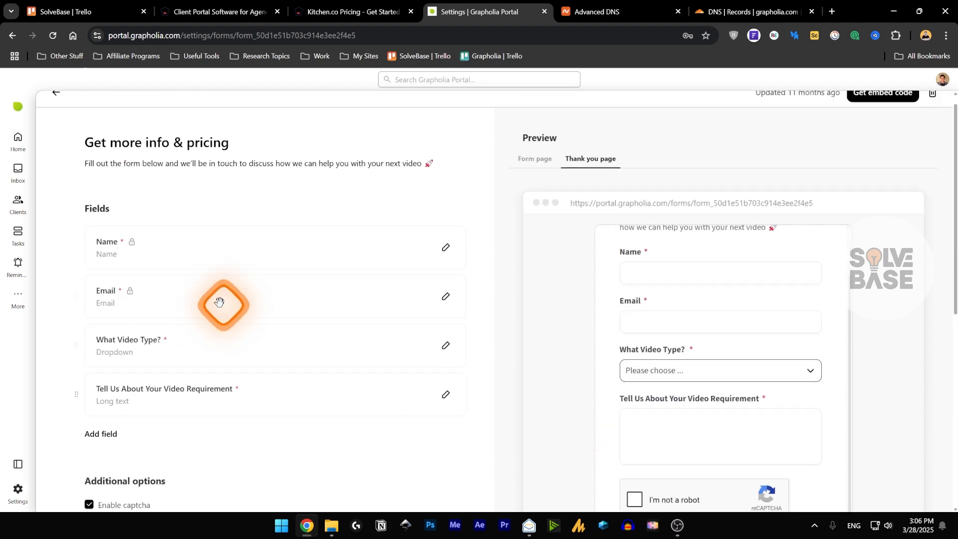
pyautogui.click(54, 106)
# - Open the notifications list and close it again
pyautogui.click(19, 172)
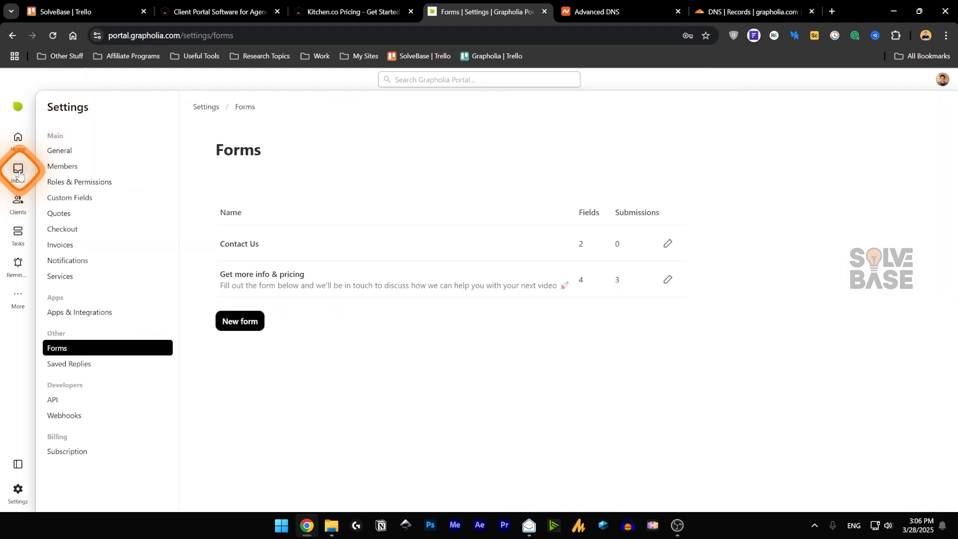
pyautogui.click(88, 230)
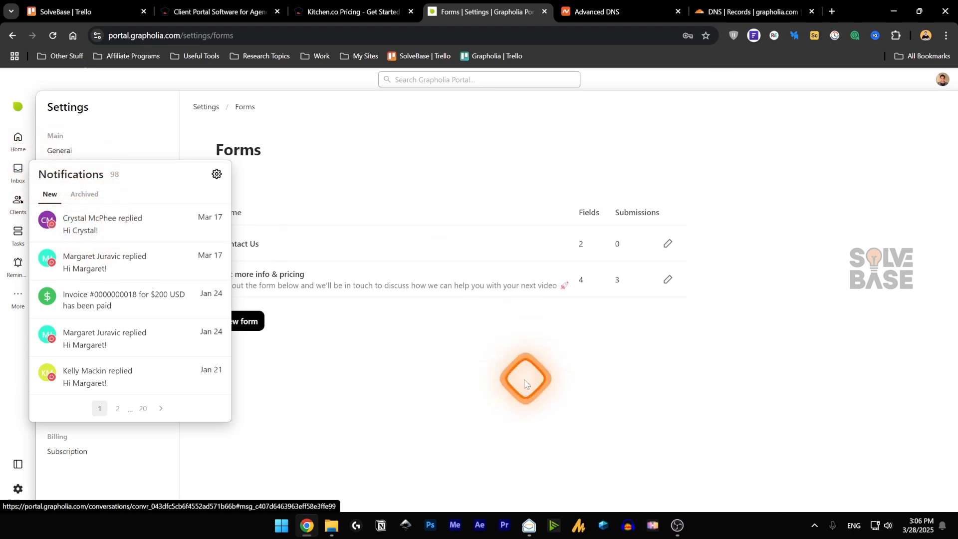
pyautogui.click(419, 377)
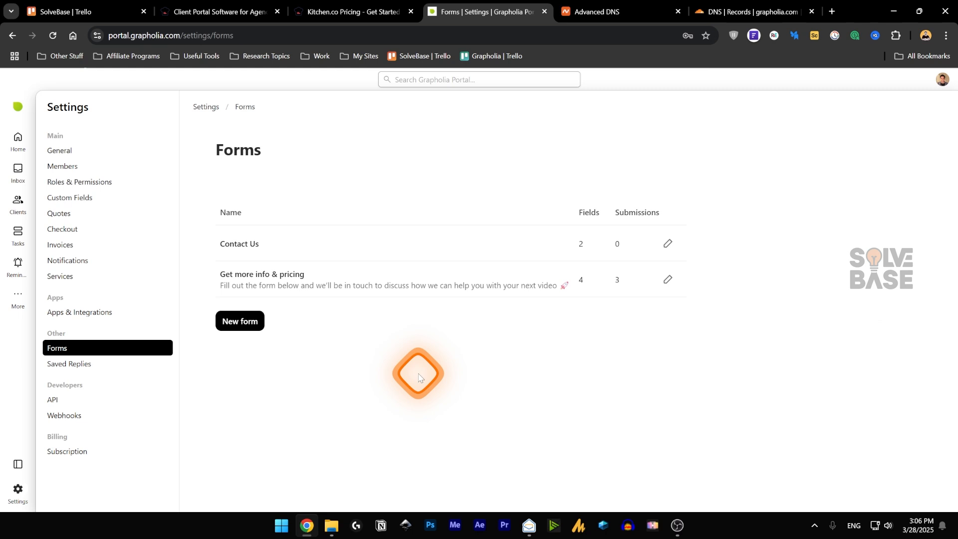
# - Look through the Saved Replies, API token and Webhooks settings
pyautogui.click(95, 364)
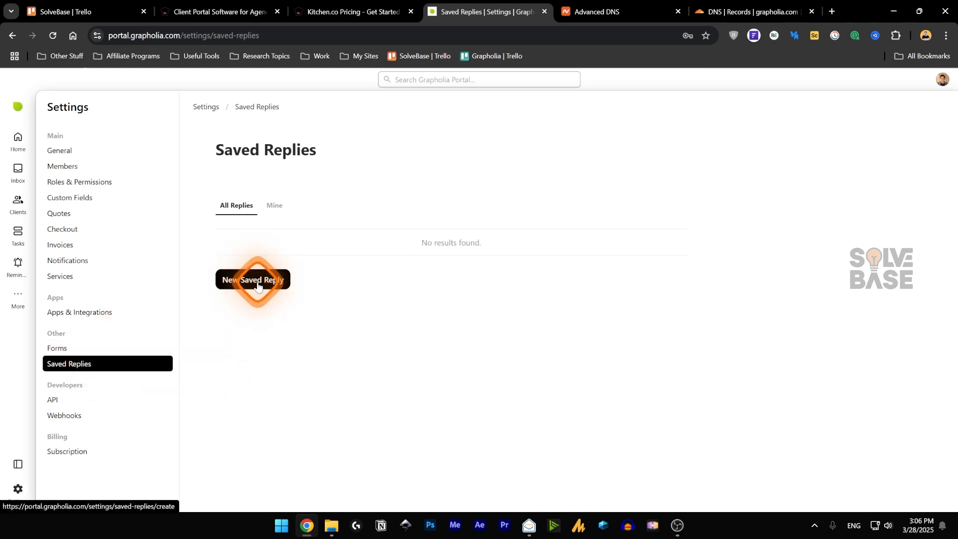
pyautogui.click(68, 404)
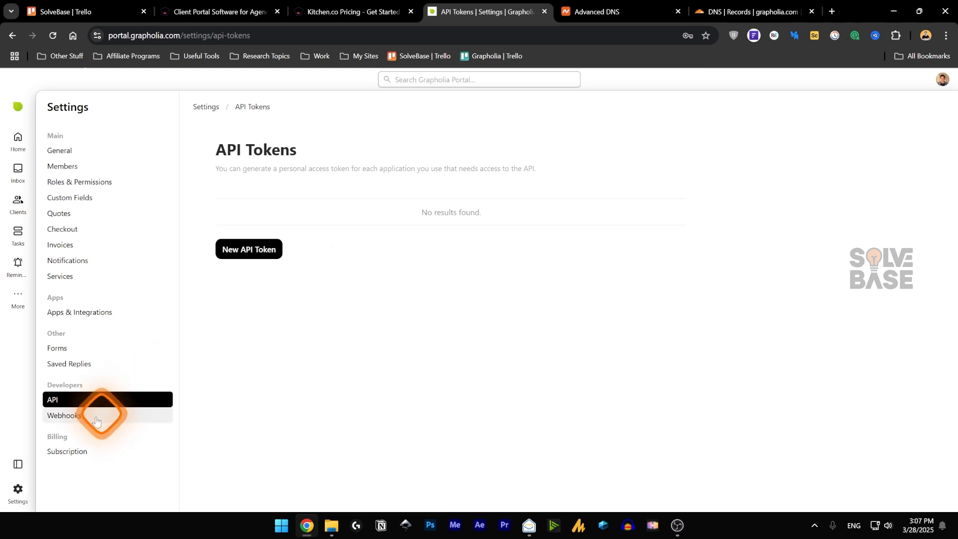
pyautogui.click(67, 417)
# - View the Billing subscription, highlighting the Lifetime Deal (Limited) plan, then switch to the Kitchen.co pricing page
pyautogui.click(70, 452)
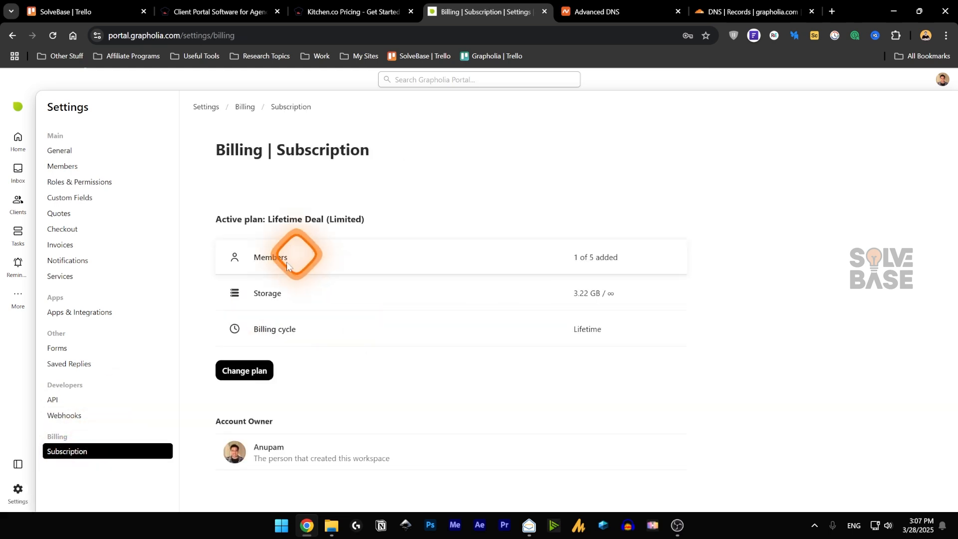
pyautogui.moveTo(267, 219); pyautogui.dragTo(368, 216)
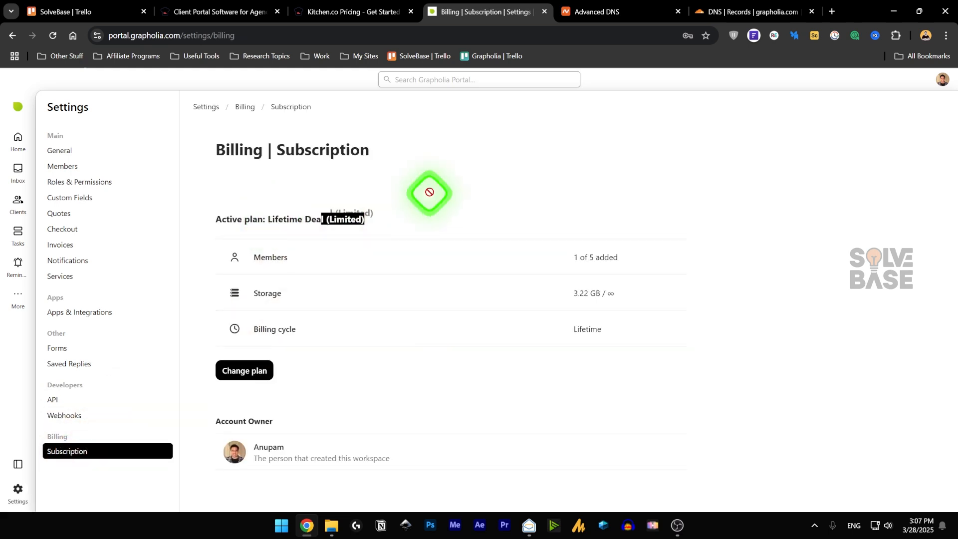
pyautogui.click(339, 12)
# - Compare the plan cards' user limits: Unlimited internal users versus 5 internal users
pyautogui.scroll(-5, 701, 288)
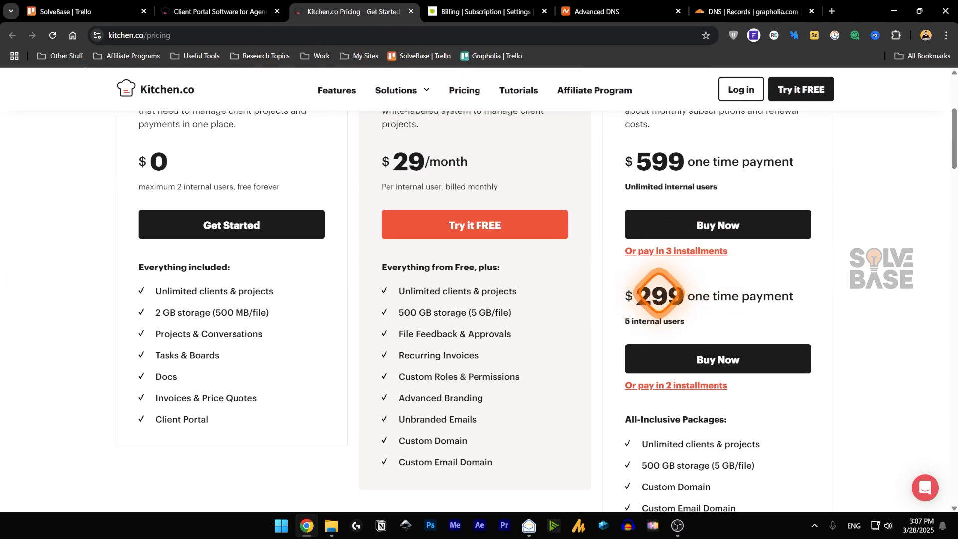
pyautogui.scroll(4, 675, 289)
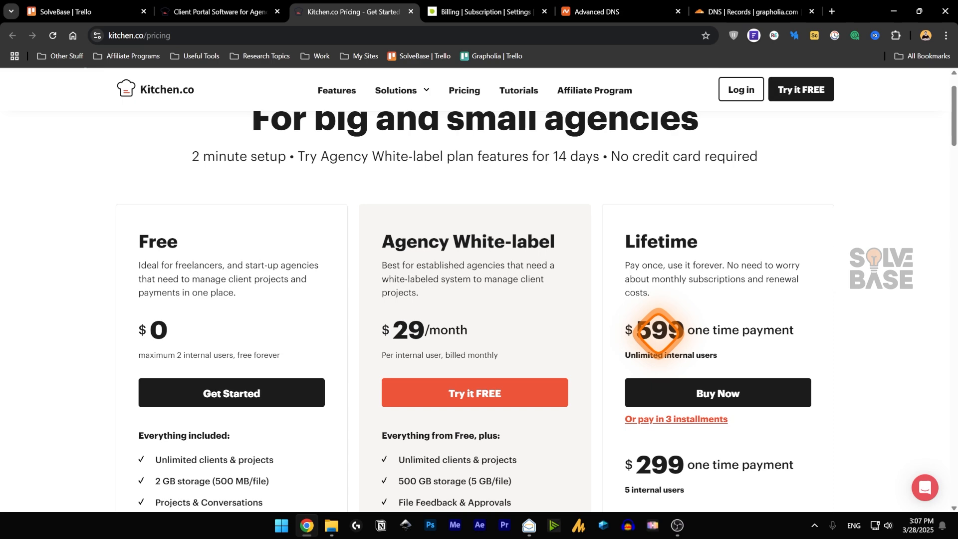
pyautogui.moveTo(627, 355); pyautogui.dragTo(729, 348)
pyautogui.click(731, 278)
pyautogui.scroll(-3, 711, 298)
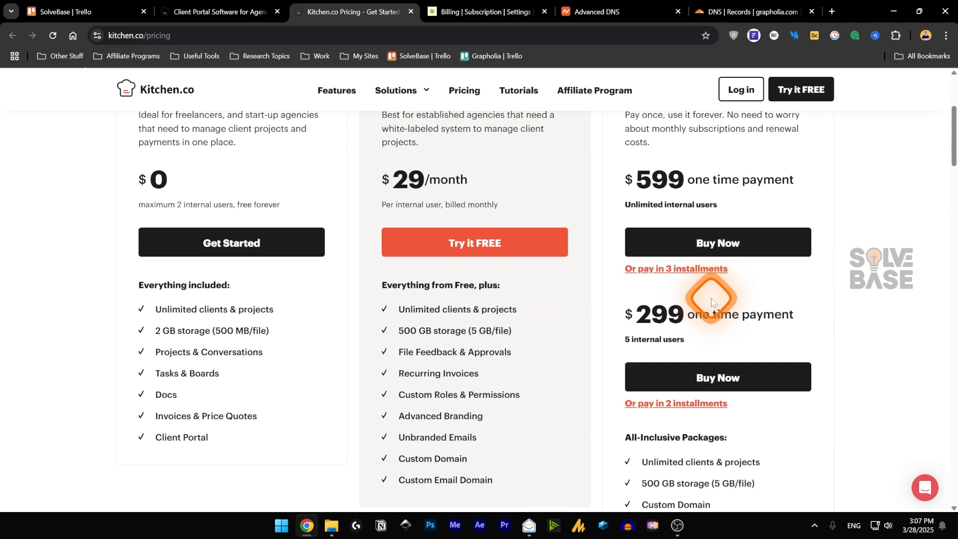
pyautogui.scroll(-2, 710, 297)
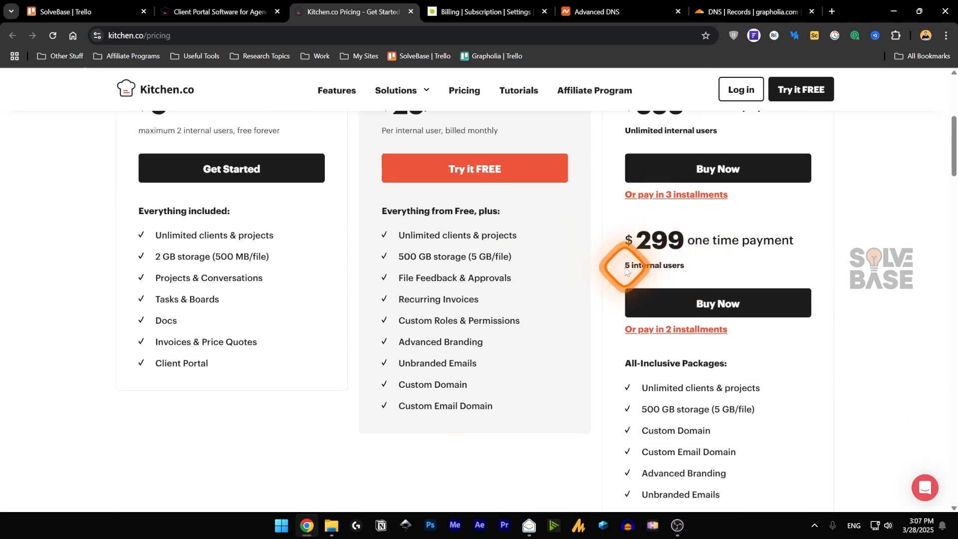
pyautogui.moveTo(627, 270); pyautogui.dragTo(696, 272)
pyautogui.click(723, 242)
# - Glance at the Grapholia portal tab, then return to the top of the Kitchen.co pricing page
pyautogui.scroll(-2, 693, 299)
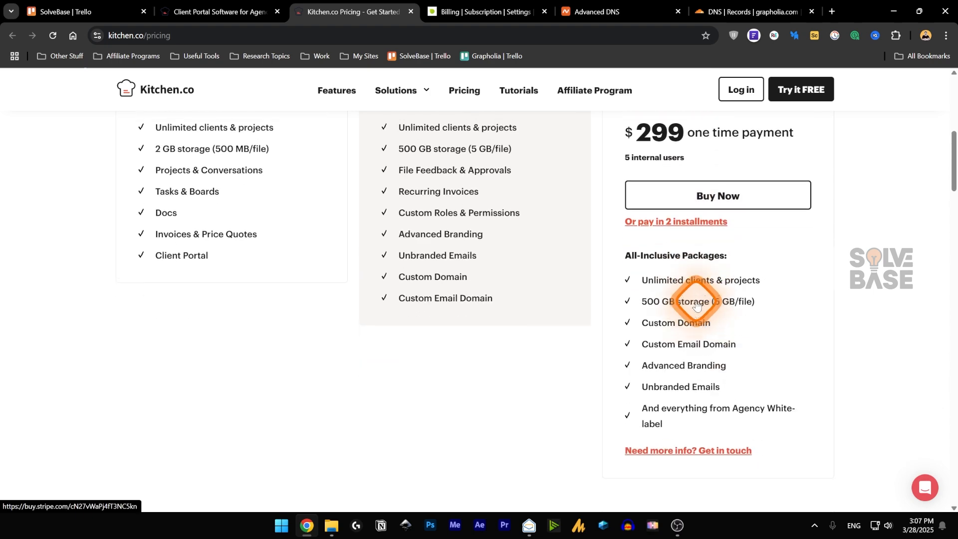
pyautogui.scroll(4, 666, 349)
pyautogui.scroll(-5, 670, 270)
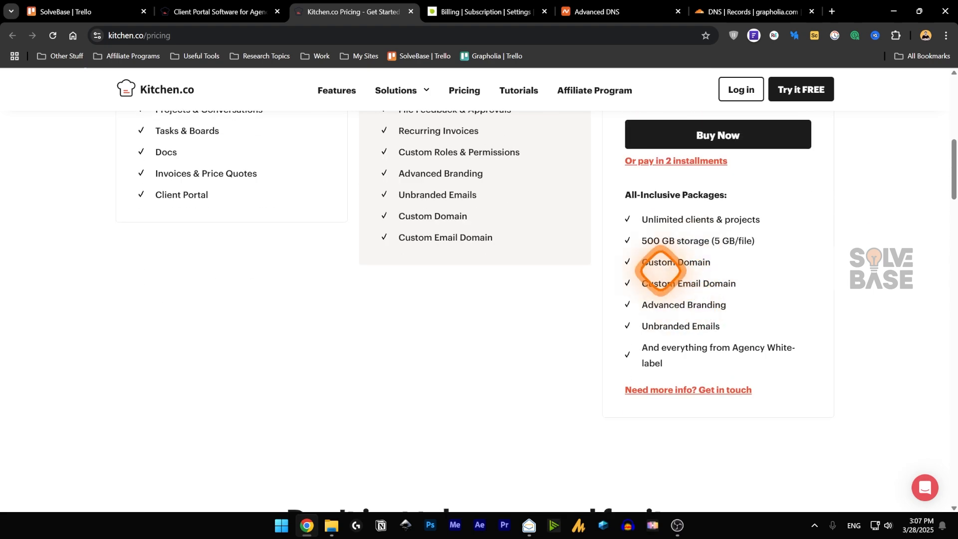
pyautogui.scroll(5, 593, 239)
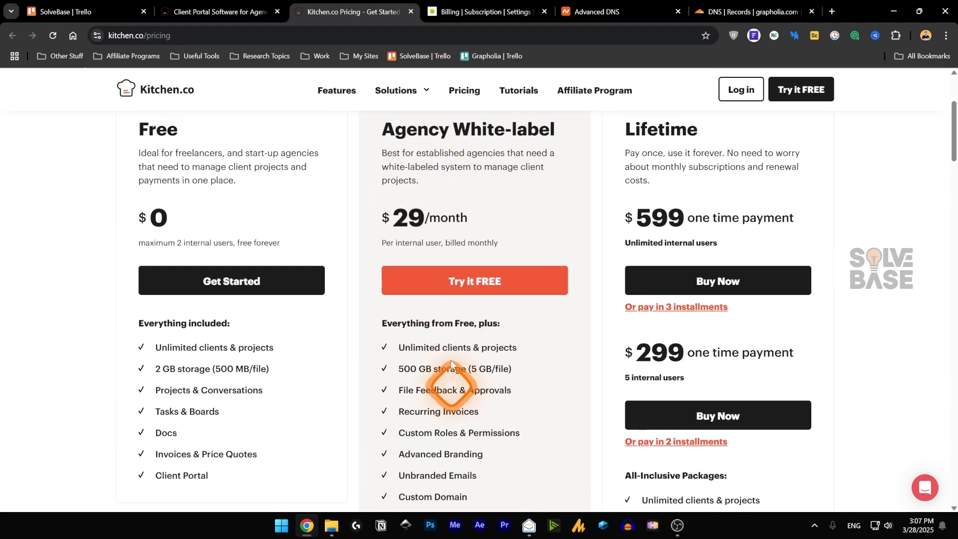
pyautogui.scroll(-1, 449, 367)
pyautogui.hotkey('ctrl', 'Tab')
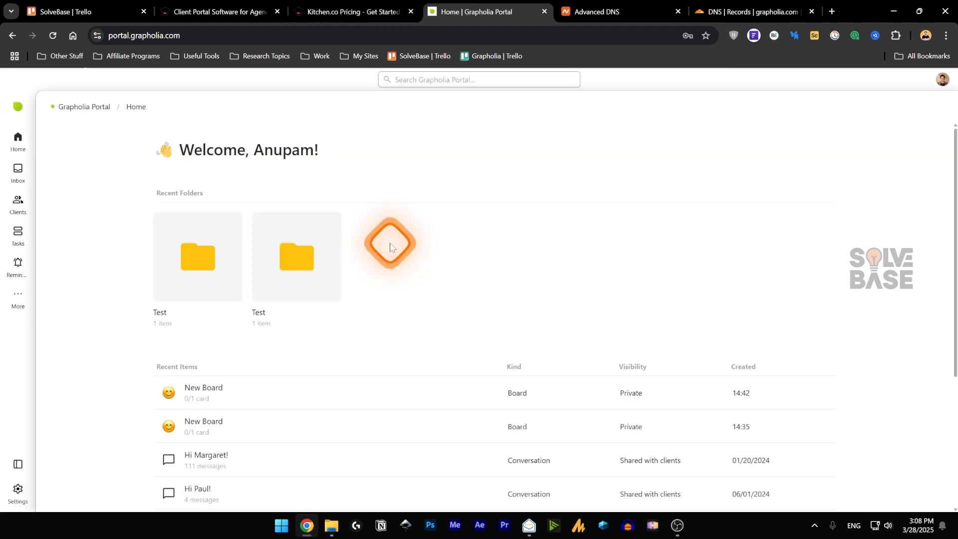
pyautogui.click(358, 8)
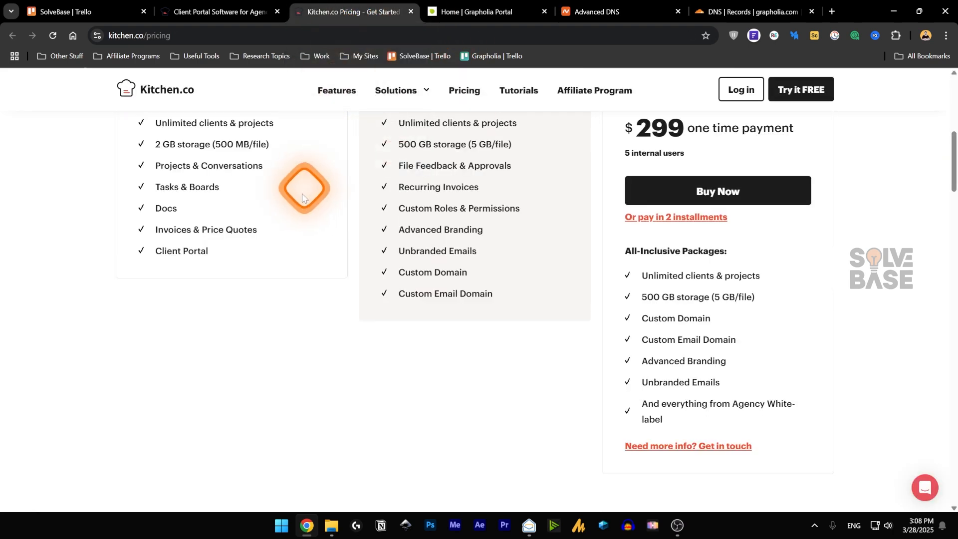
pyautogui.scroll(3, 300, 202)
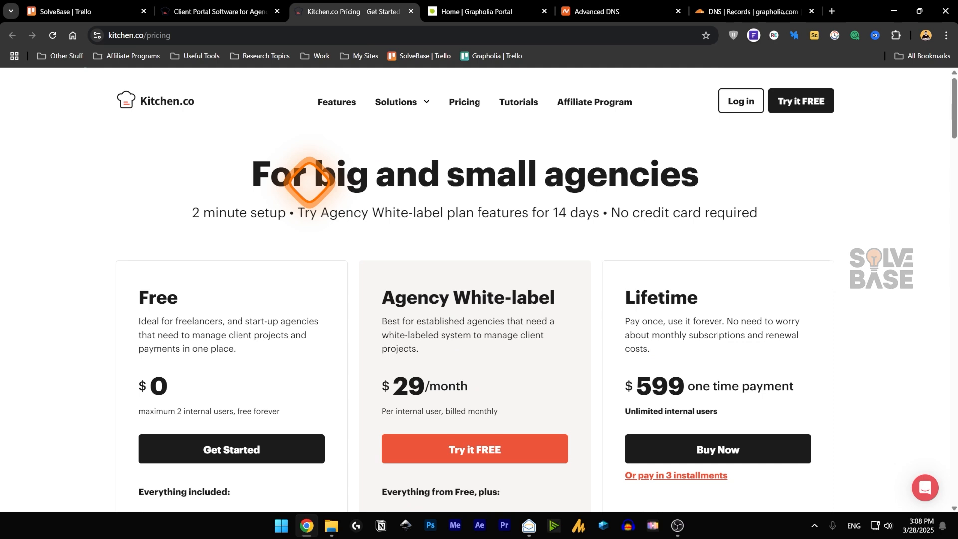